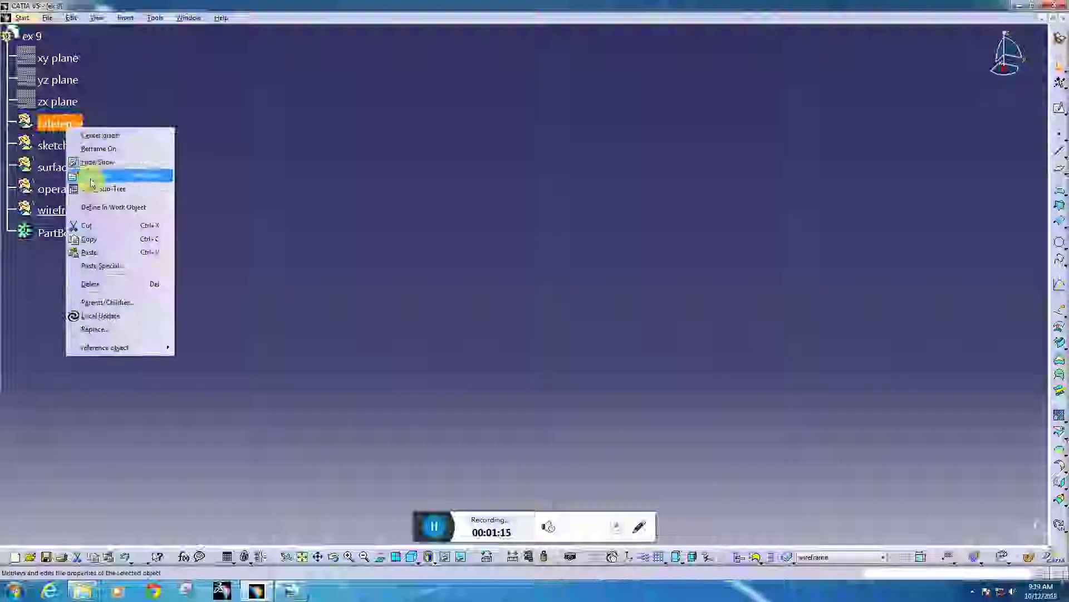
# - Make the reference geometrical set the work object and create a point at coordinates 0, 0, 0 mm
pyautogui.click(103, 205)
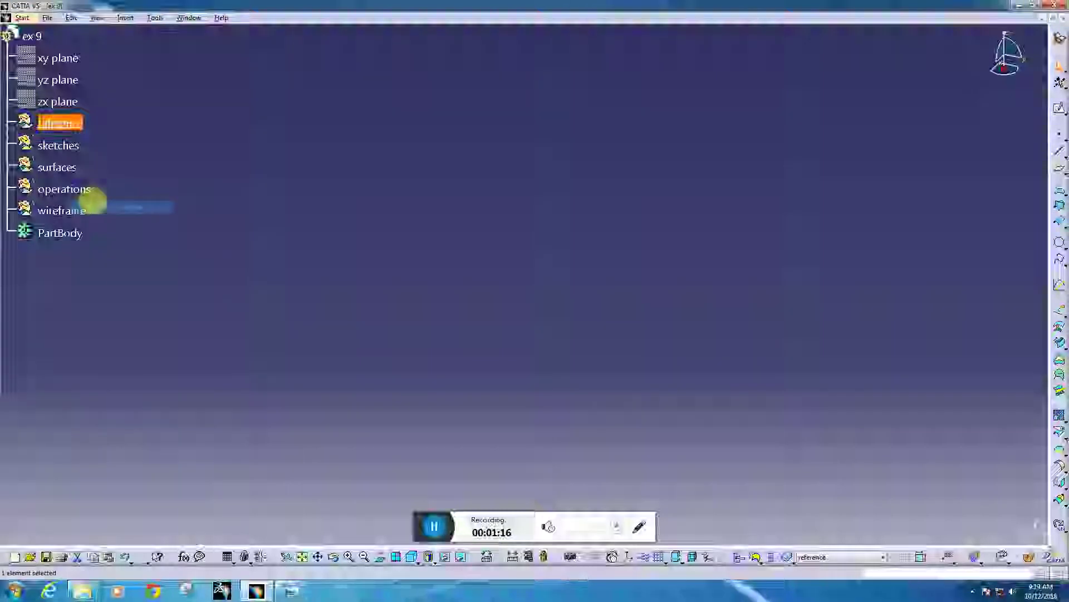
pyautogui.click(1060, 134)
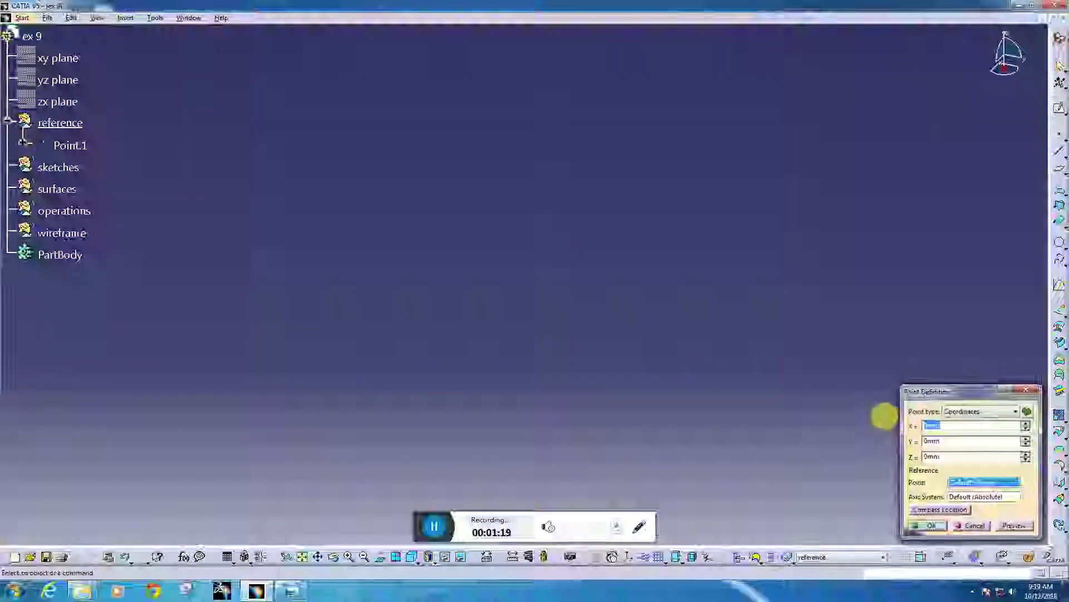
pyautogui.press('Return')
# - Create a standard axis system with its origin at the new point
pyautogui.click(631, 558)
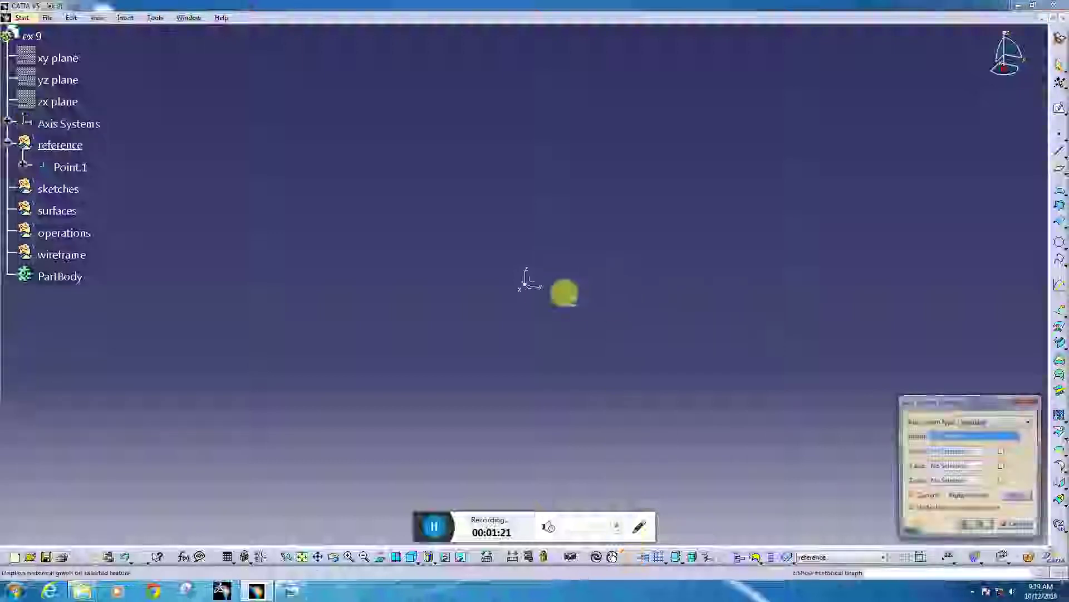
pyautogui.click(525, 284)
pyautogui.press('Return')
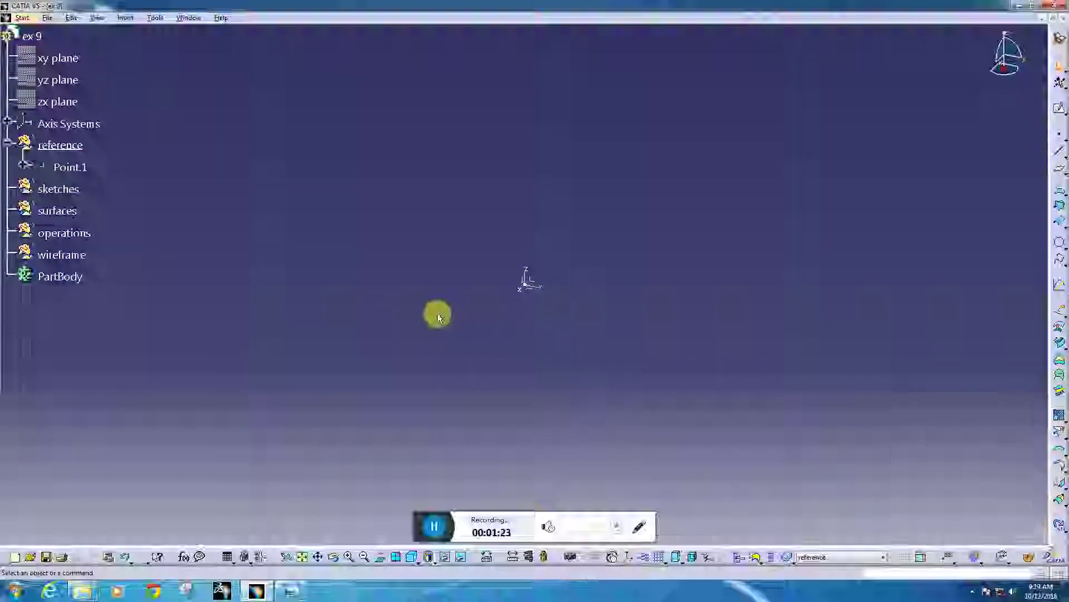
# - Move the axis system into the reference geometrical set without its parents
pyautogui.click(290, 591)
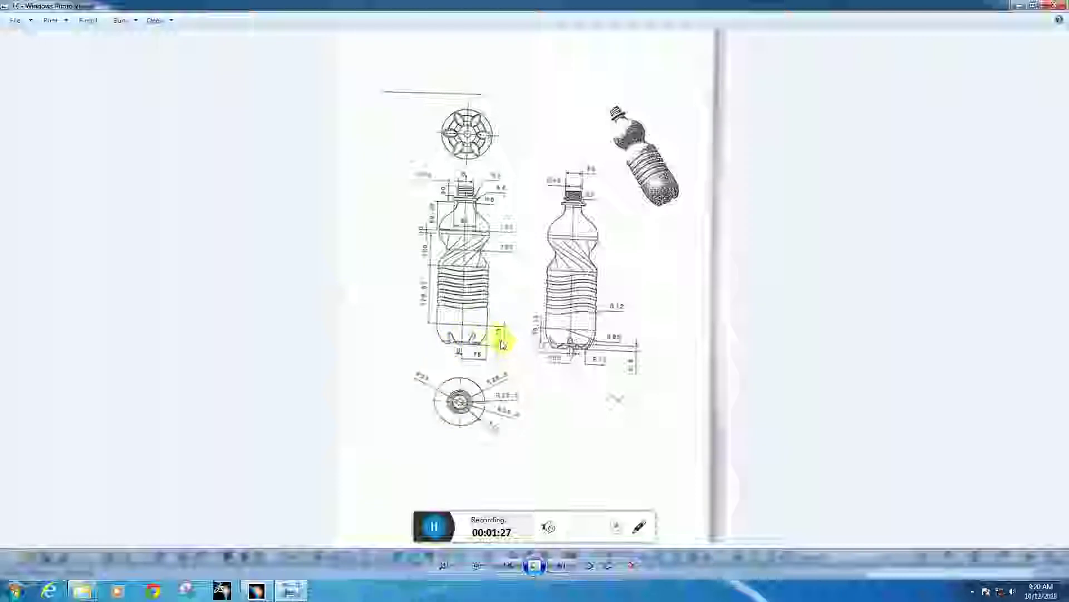
pyautogui.click(290, 589)
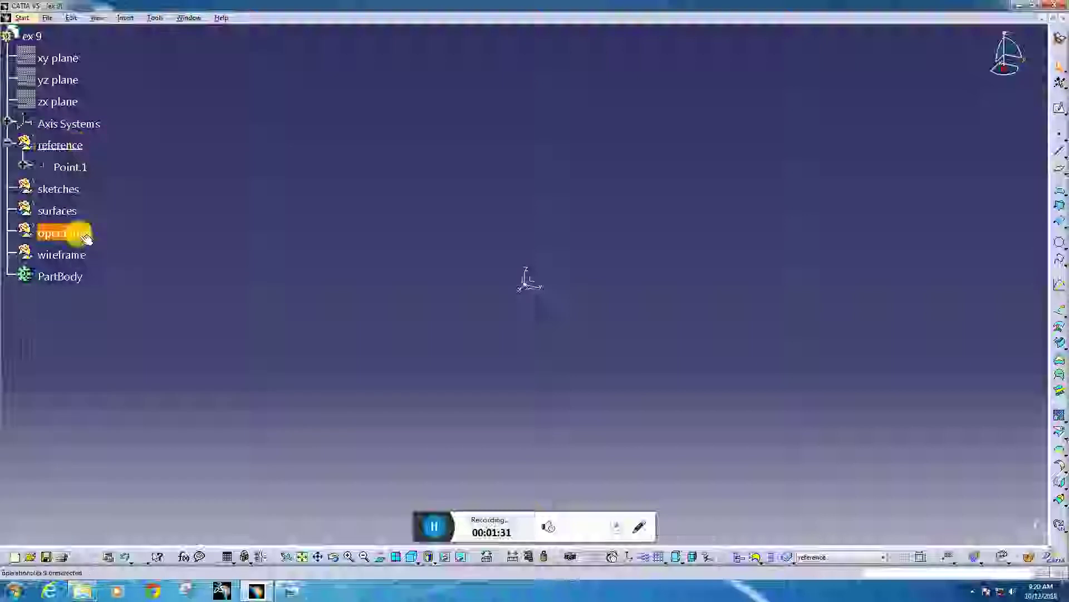
pyautogui.doubleClick(54, 118)
pyautogui.click(69, 146)
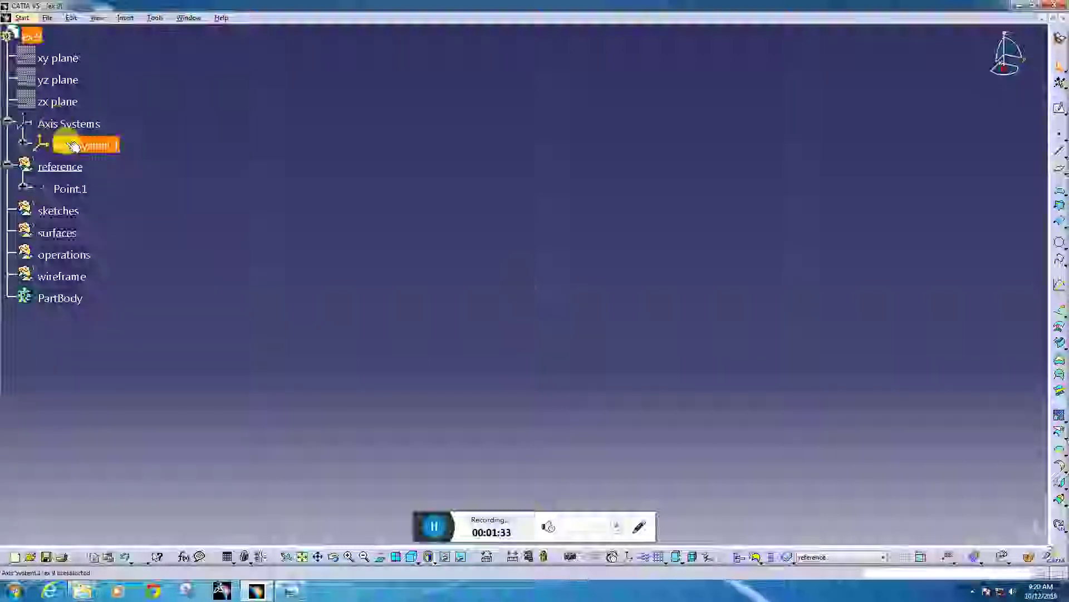
pyautogui.rightClick(67, 144)
pyautogui.moveTo(107, 370)
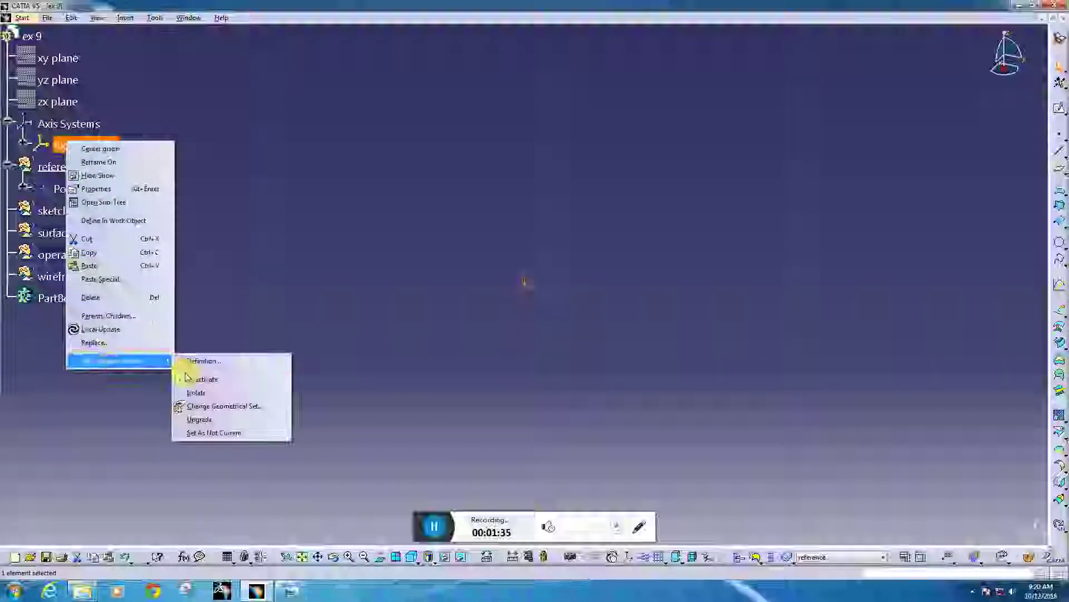
pyautogui.click(191, 406)
pyautogui.click(63, 166)
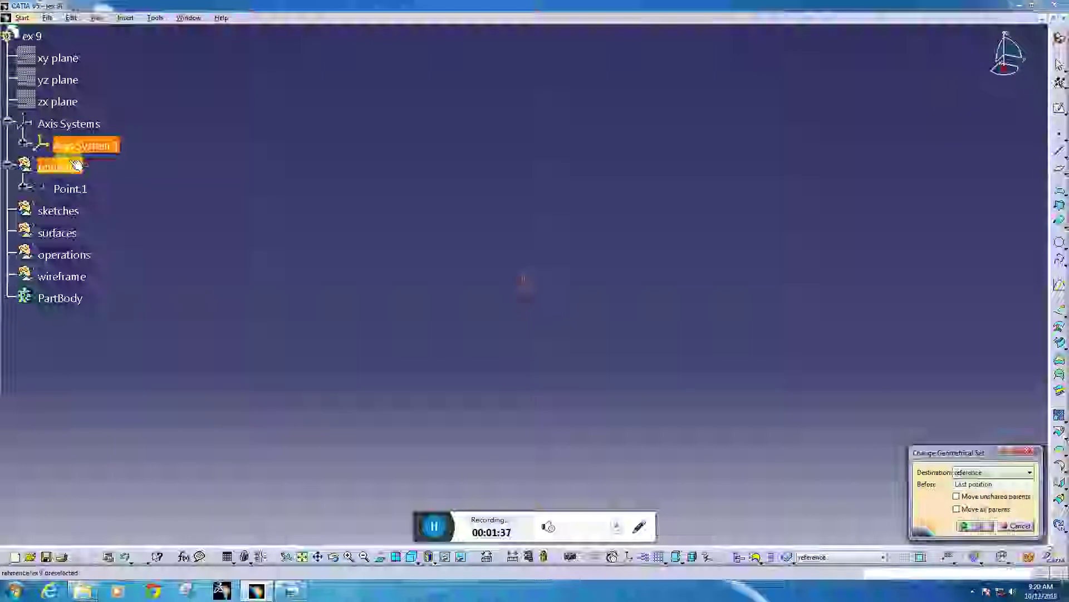
pyautogui.press('Return')
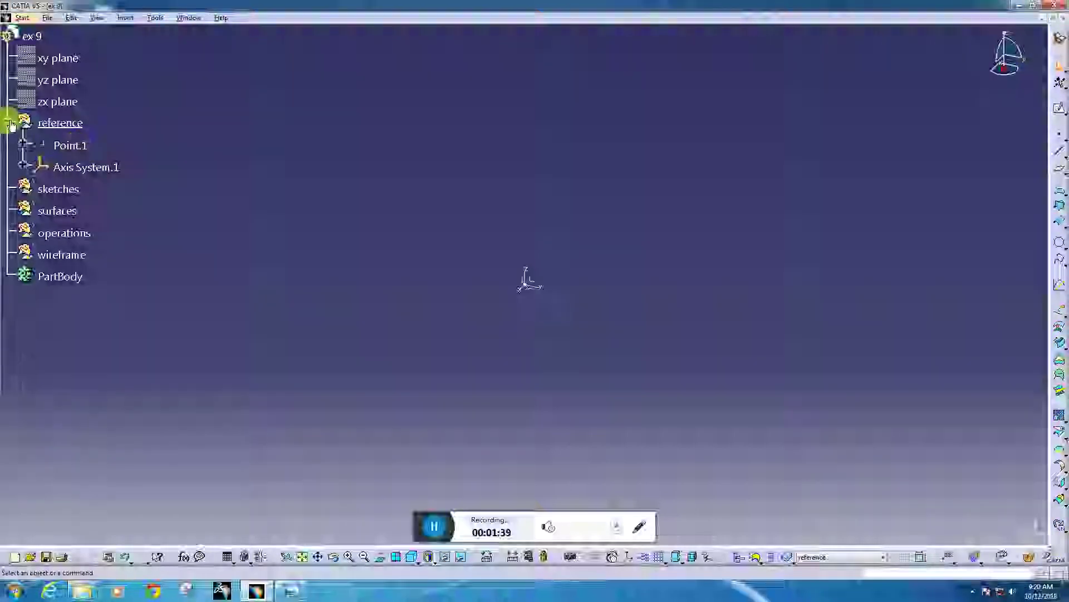
# - Collapse the reference geometrical set and define the sketches set as the work object
pyautogui.click(8, 121)
pyautogui.rightClick(54, 149)
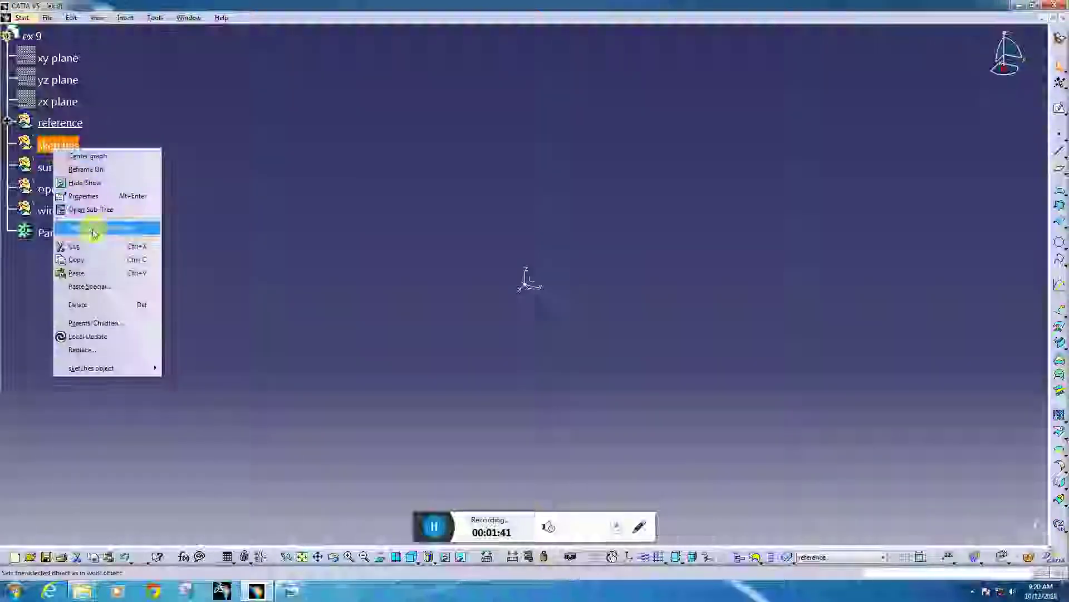
pyautogui.click(95, 225)
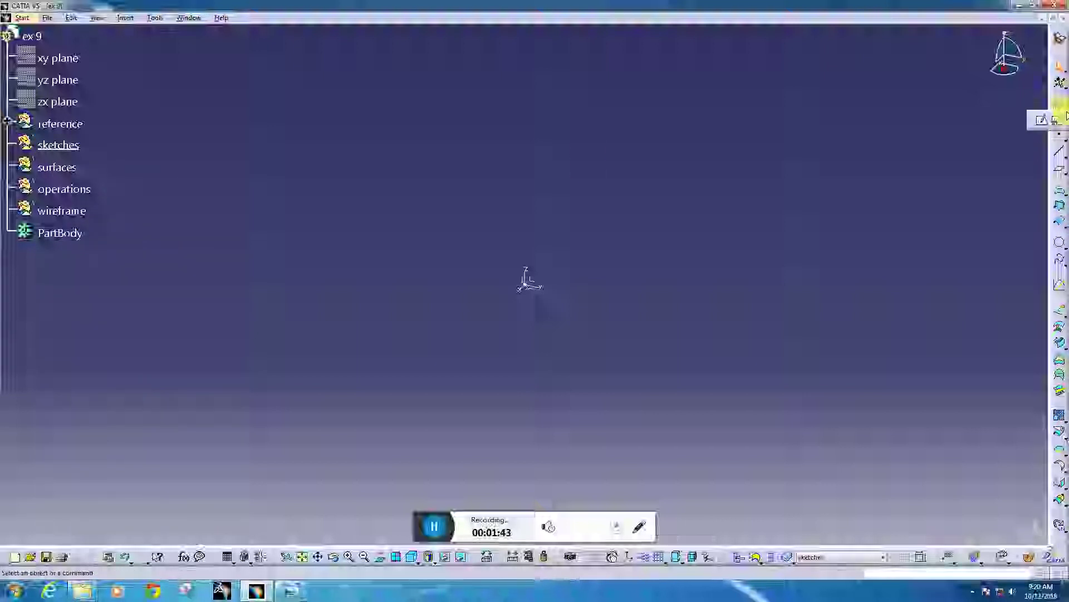
# - Create a positioned sketch on the axis system's YZ plane, with its origin set by projection point to Point.1
pyautogui.click(1060, 112)
pyautogui.click(545, 280)
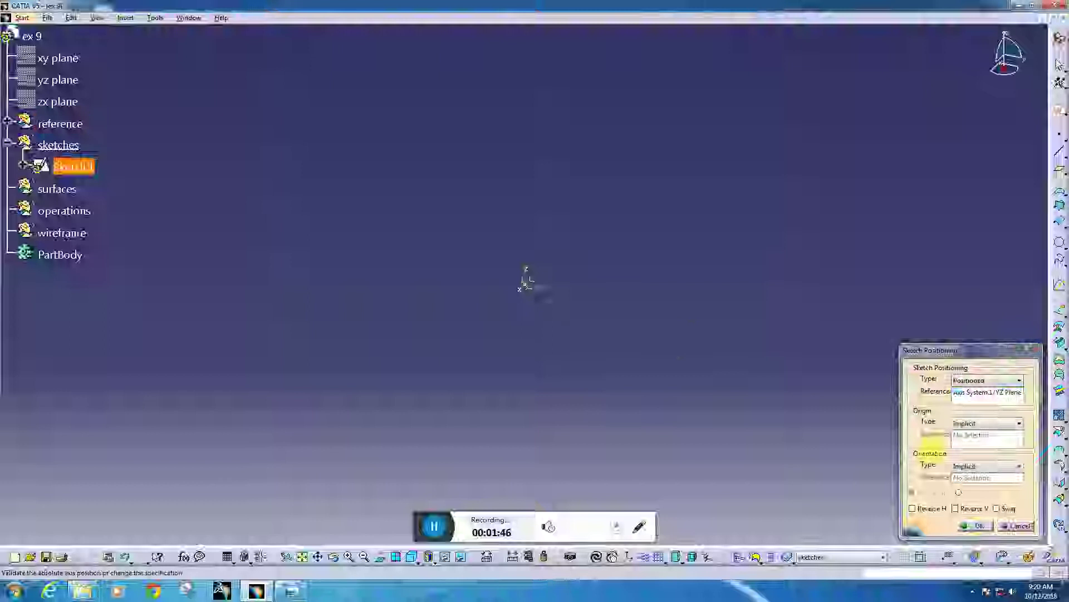
pyautogui.click(997, 466)
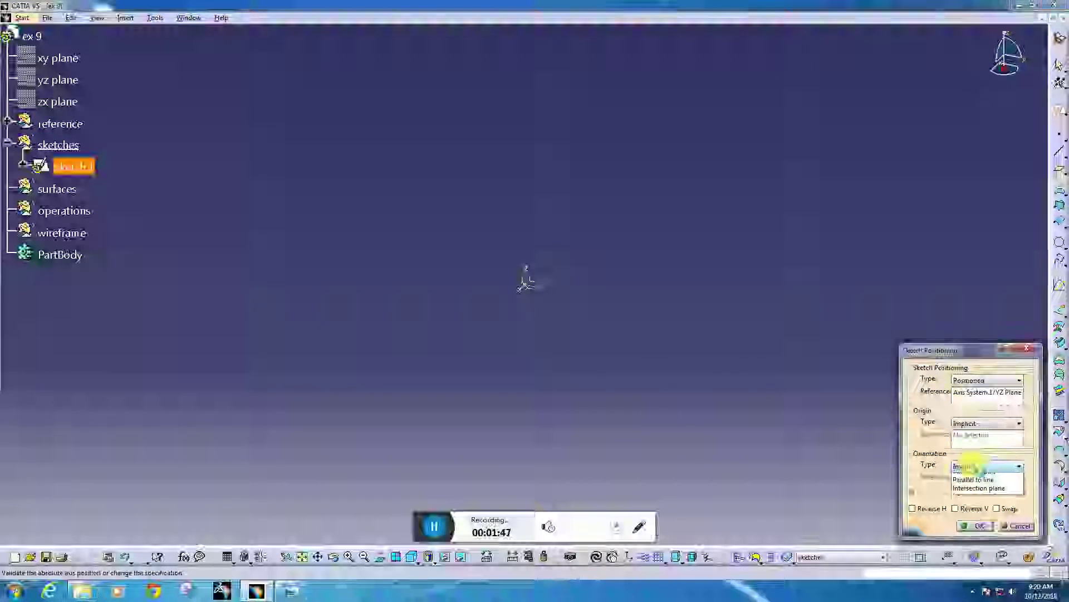
pyautogui.click(973, 423)
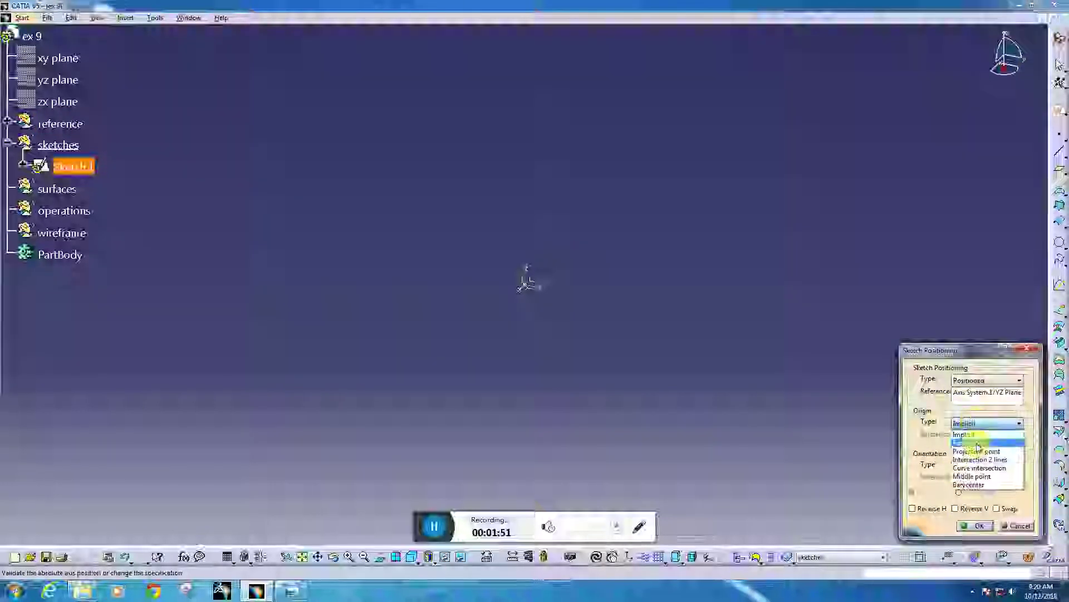
pyautogui.click(972, 448)
pyautogui.click(528, 287)
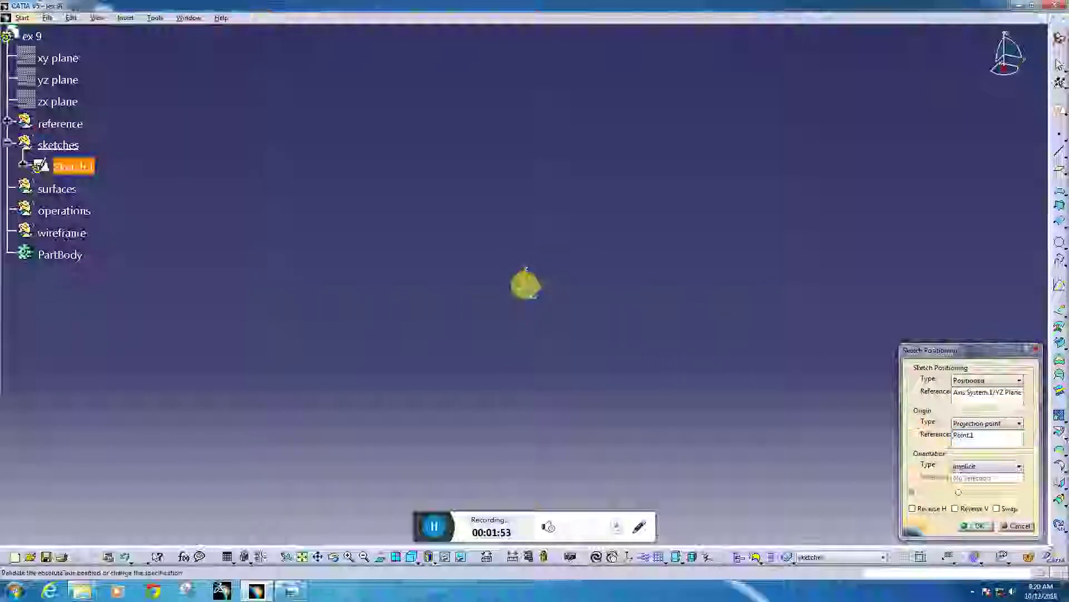
pyautogui.click(979, 525)
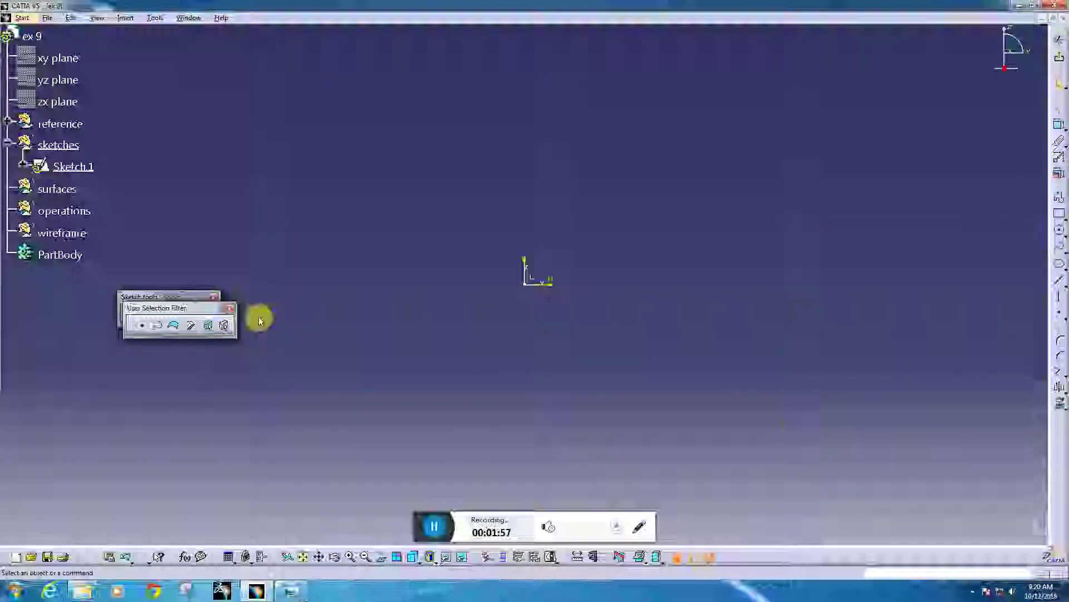
# - Move the floating User Selection Filter and Sketch tools toolbars away from the drawing area, above the sketch origin
pyautogui.moveTo(168, 308); pyautogui.dragTo(183, 52)
pyautogui.moveTo(160, 299)
pyautogui.mouseDown()
pyautogui.moveTo(308, 196)
pyautogui.moveTo(364, 58)
pyautogui.mouseUp()
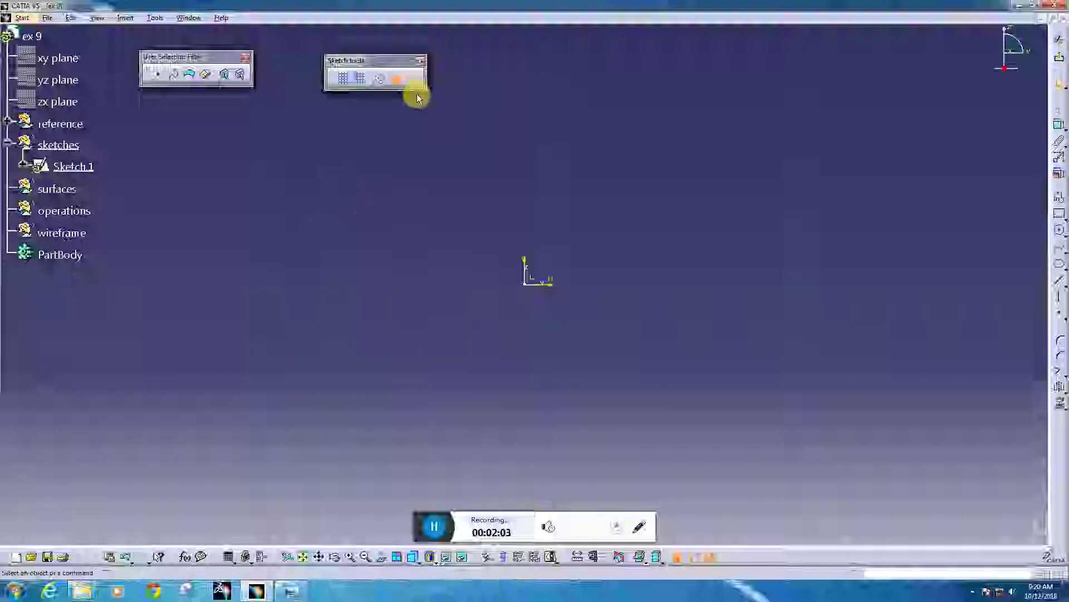
pyautogui.moveTo(366, 58); pyautogui.dragTo(313, 41)
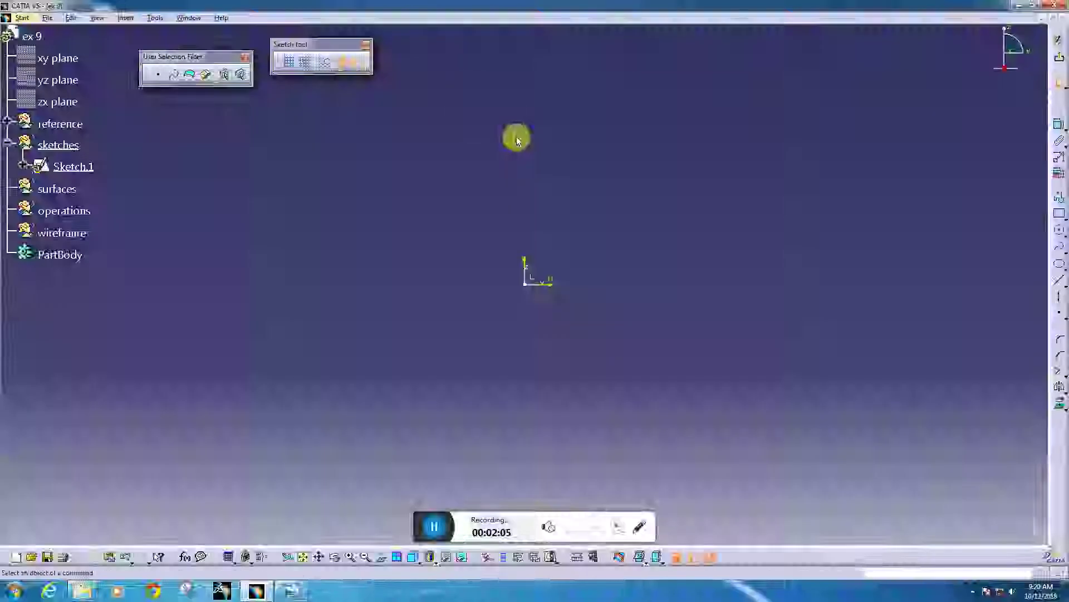
# - Sketch a vertical profile line about 60 mm long, running down from the horizontal axis about 45 mm from the vertical axis
pyautogui.click(291, 591)
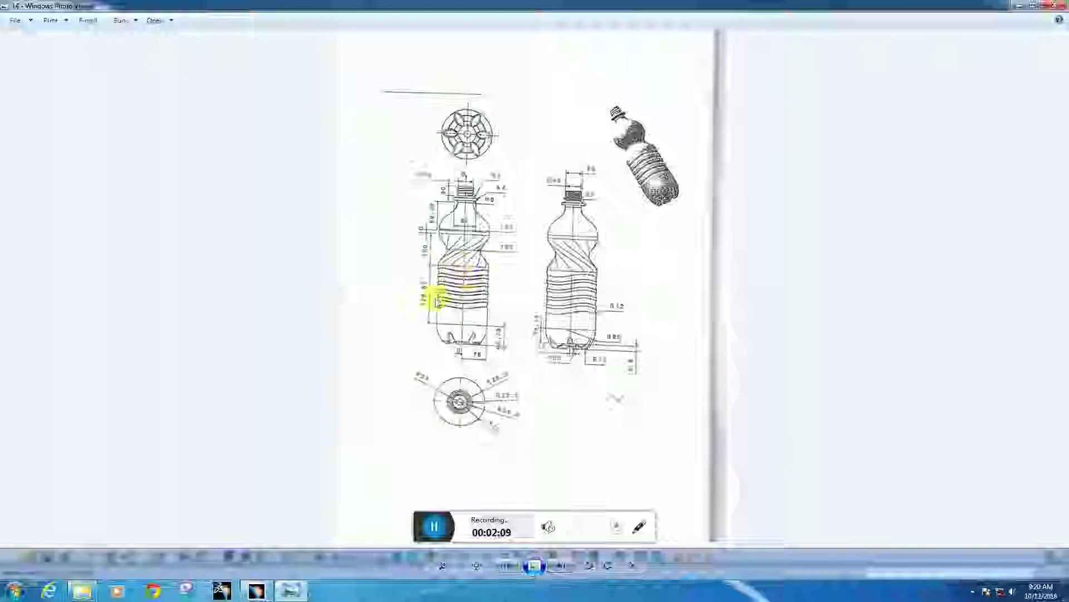
pyautogui.click(295, 590)
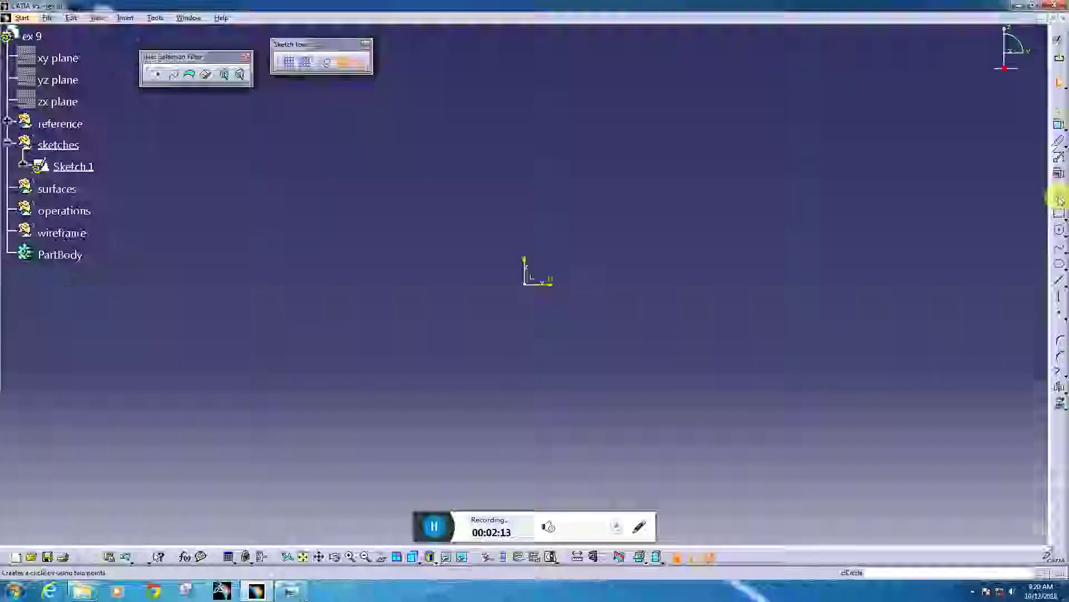
pyautogui.click(1059, 212)
pyautogui.click(618, 285)
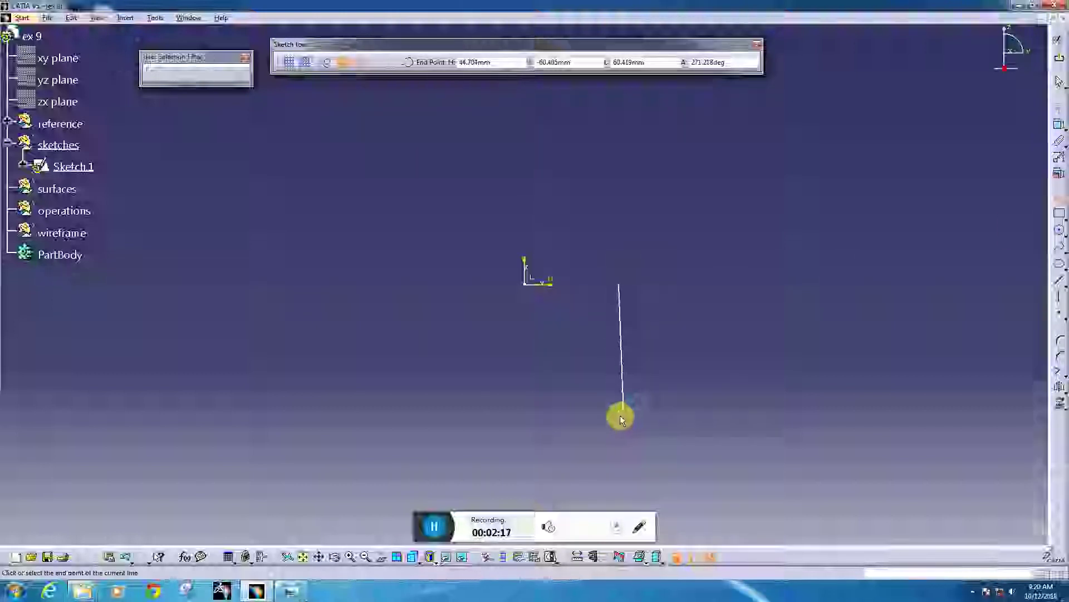
pyautogui.click(619, 415)
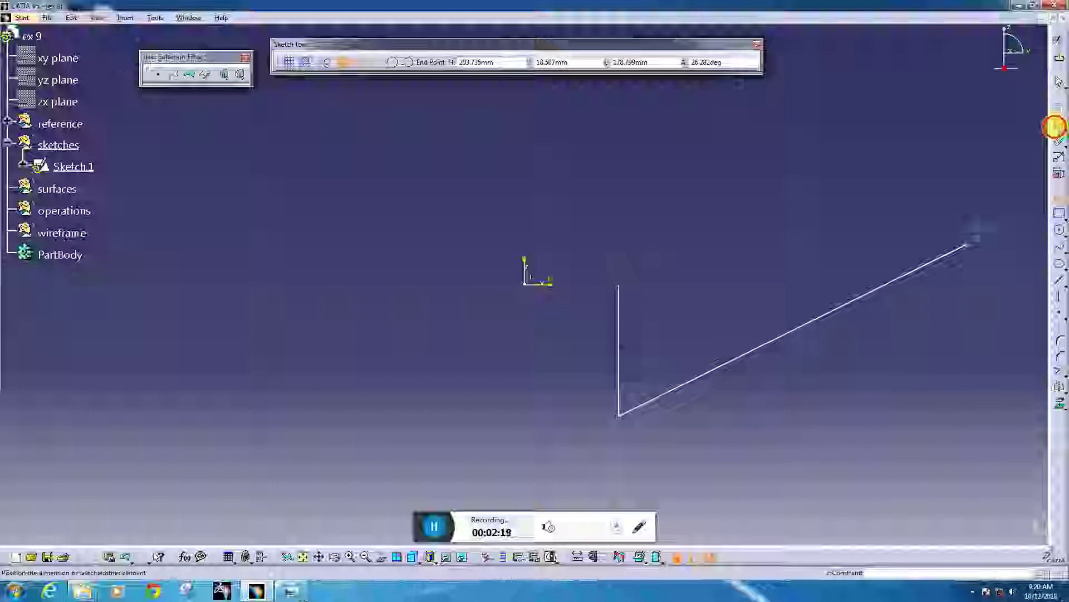
# - Constrain the distance between the vertical line and the sketch's vertical axis to 75 mm
pyautogui.click(1059, 127)
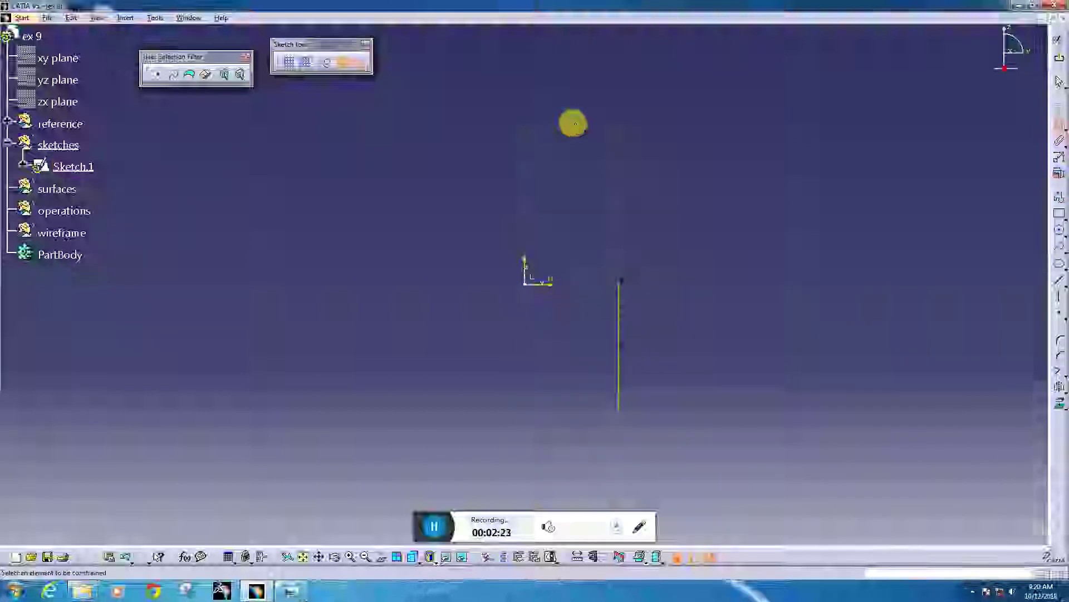
pyautogui.doubleClick(577, 129)
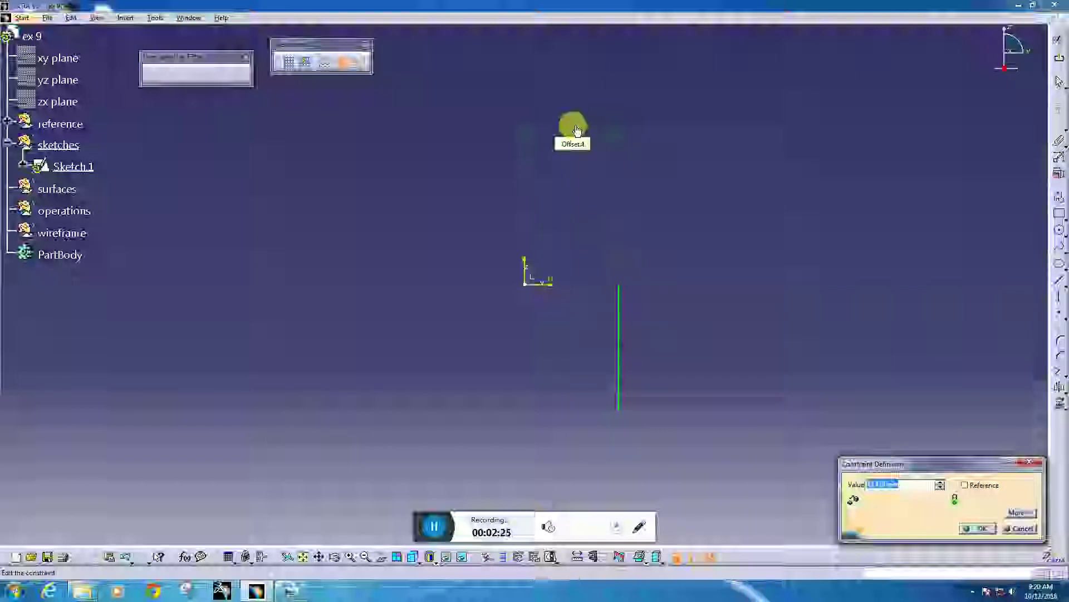
pyautogui.write('75')
pyautogui.press('Return')
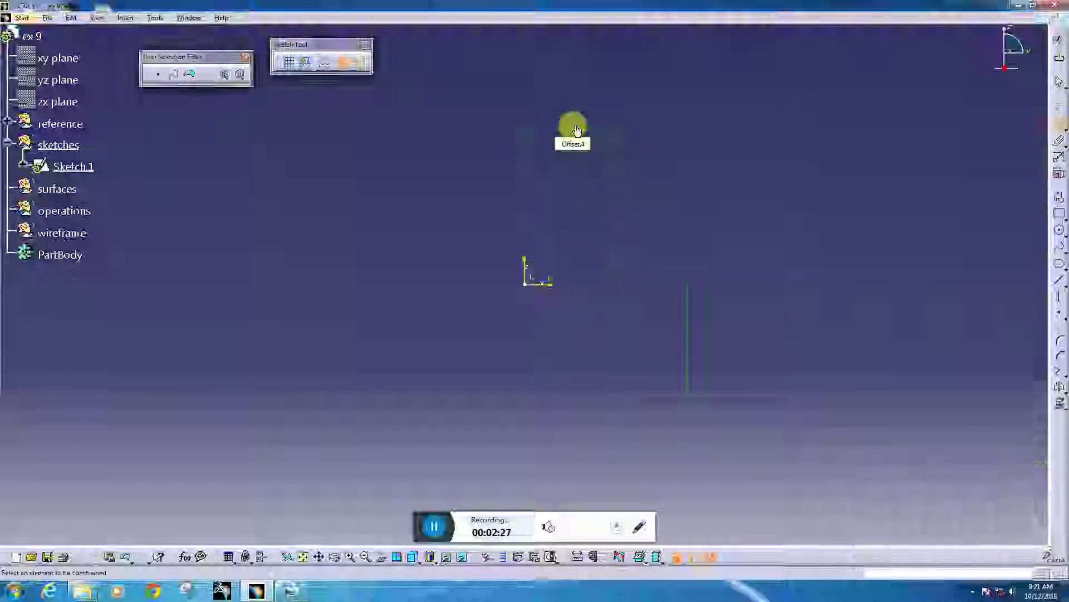
# - Check the height in the bottle drawing and constrain the vertical line's length to 60.73 mm
pyautogui.moveTo(633, 336); pyautogui.dragTo(632, 370, button='middle')
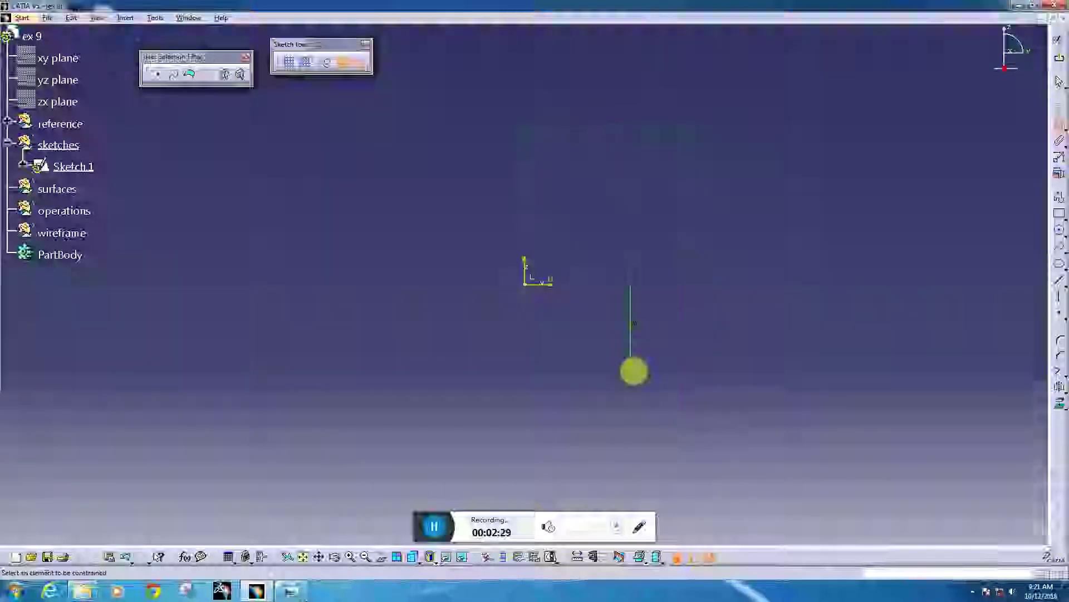
pyautogui.click(296, 589)
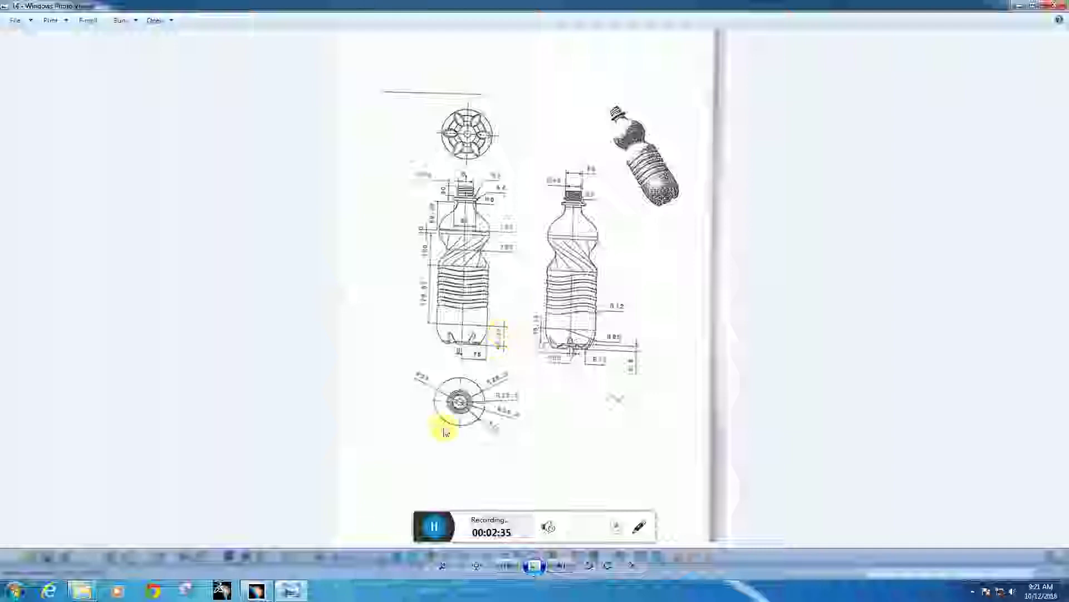
pyautogui.click(256, 589)
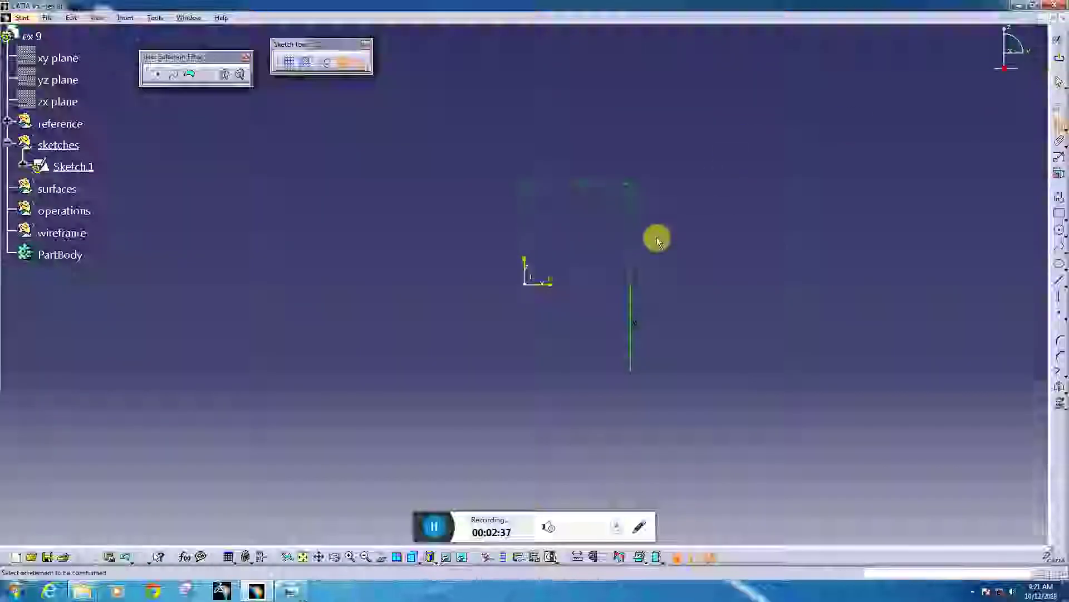
pyautogui.click(630, 304)
pyautogui.click(697, 317)
pyautogui.doubleClick(699, 317)
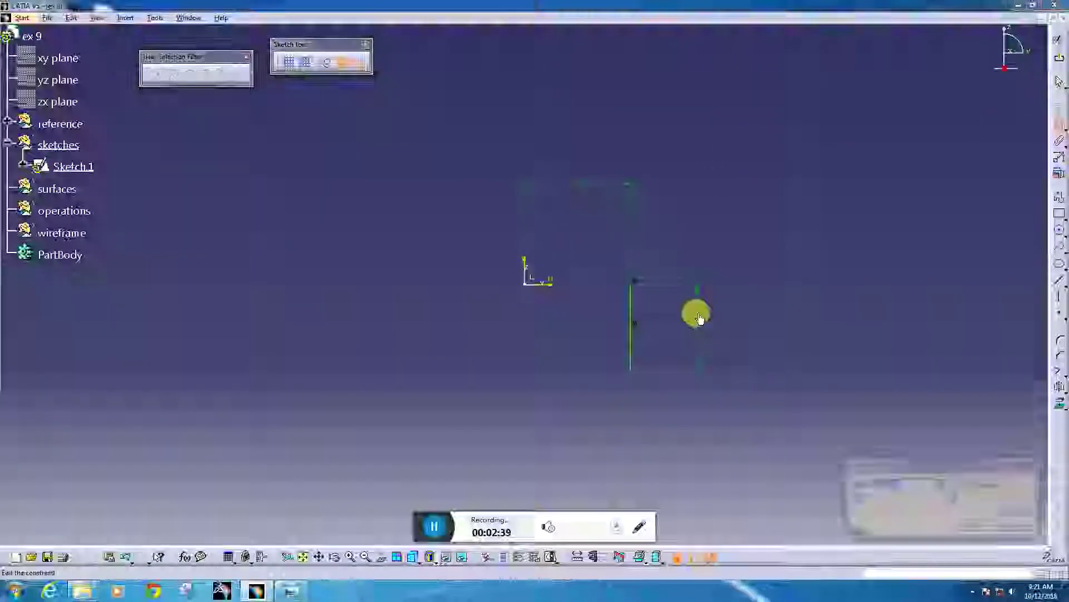
pyautogui.write('62.5')
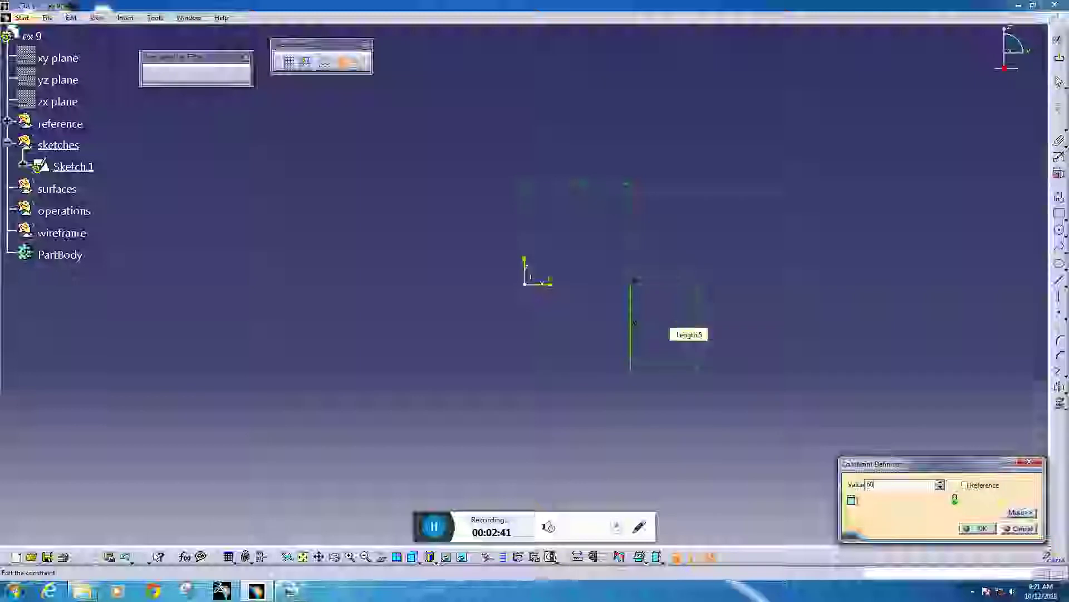
pyautogui.press('Return')
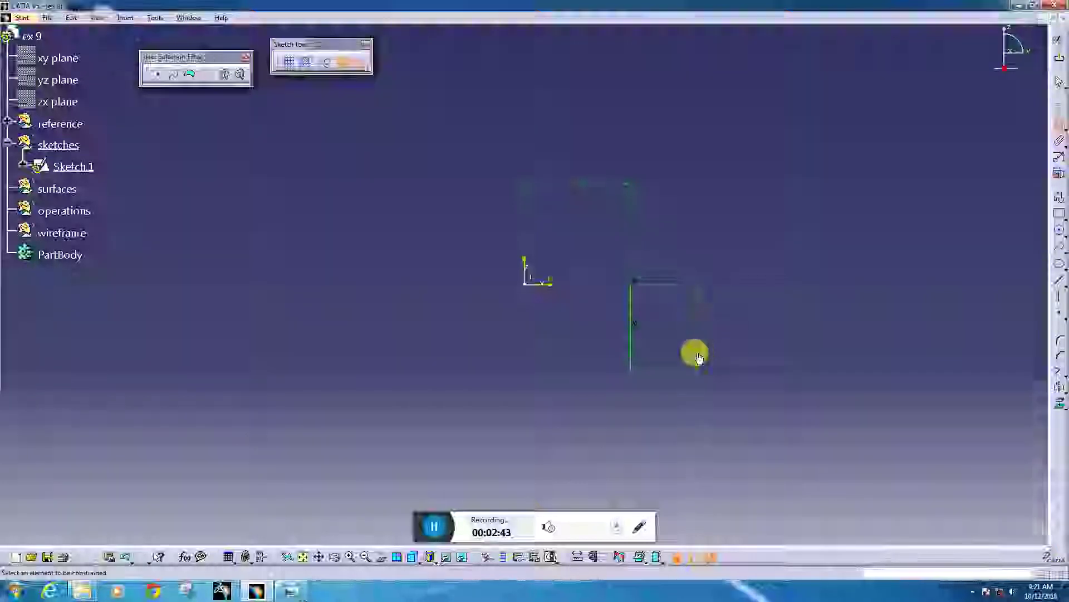
# - Check the bottle drawing and sketch a 75 mm horizontal line from the vertical line's lower end to the sketch's vertical axis
pyautogui.click(295, 596)
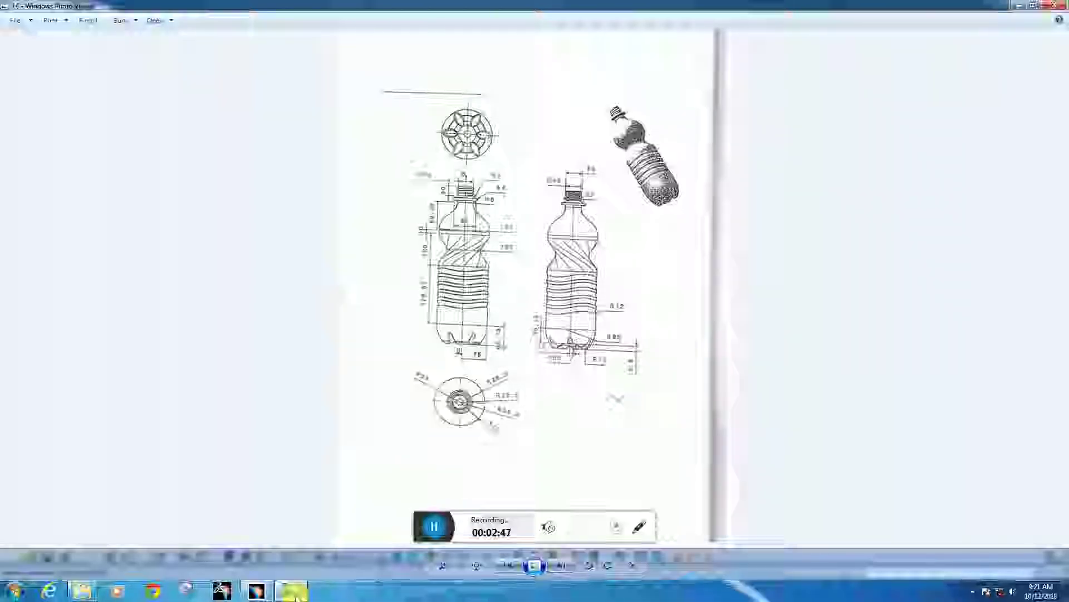
pyautogui.click(296, 597)
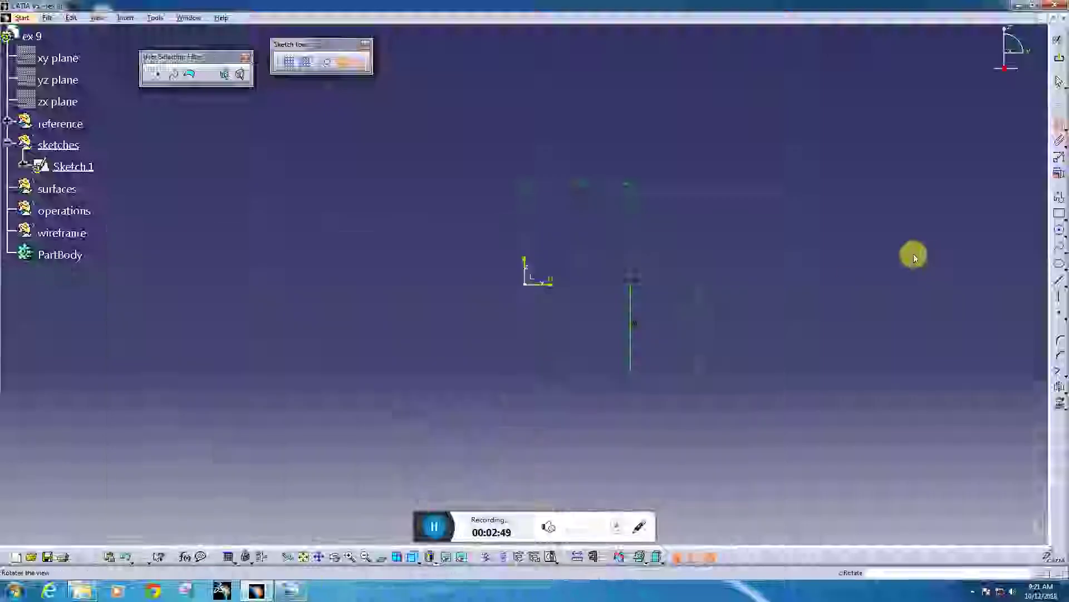
pyautogui.click(1059, 196)
pyautogui.click(633, 372)
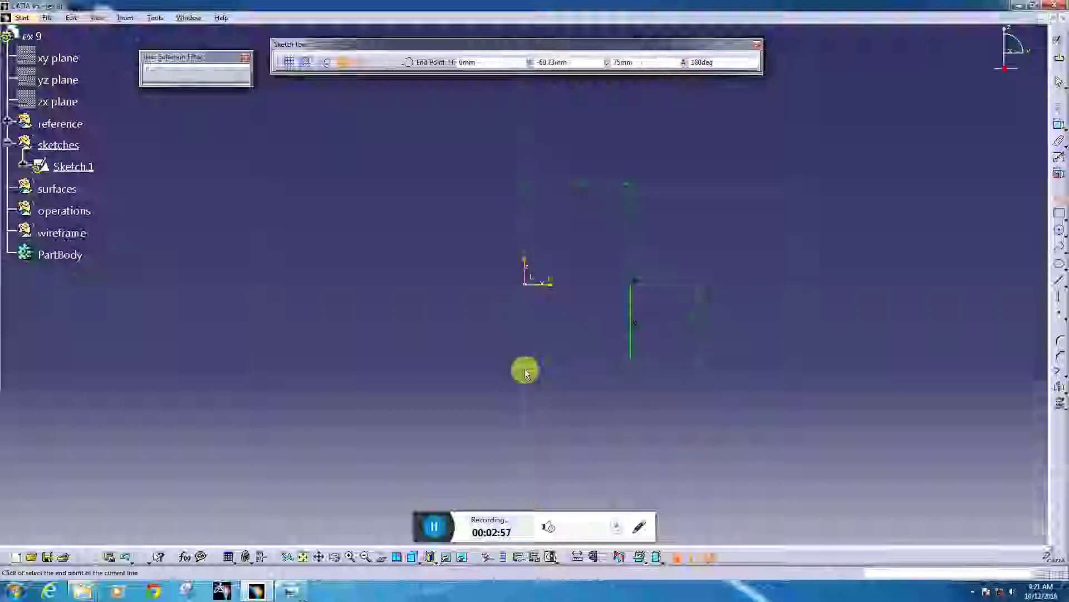
pyautogui.click(525, 370)
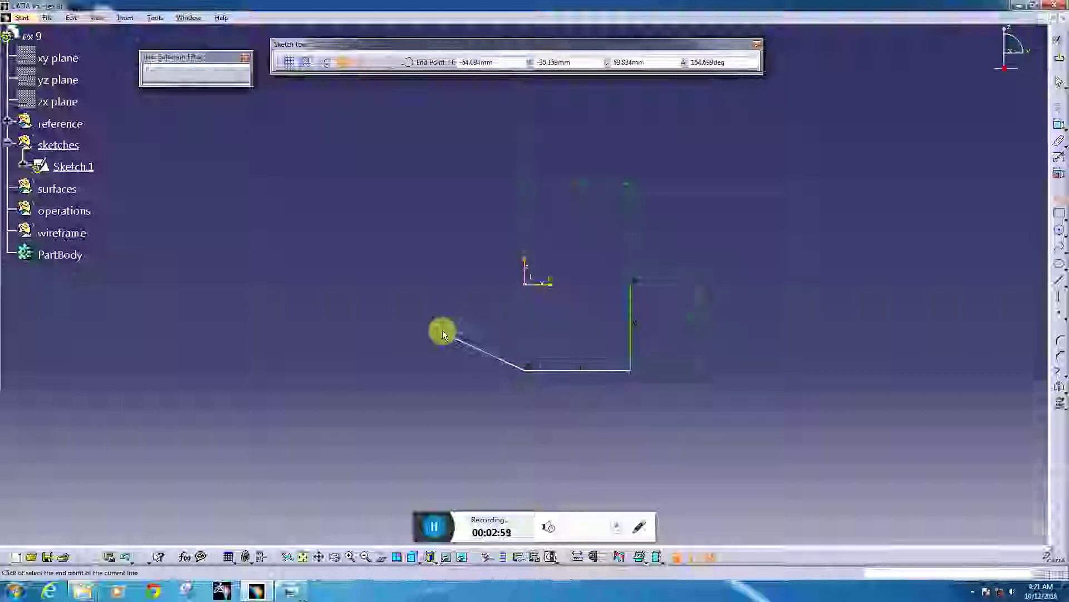
pyautogui.press('Escape')
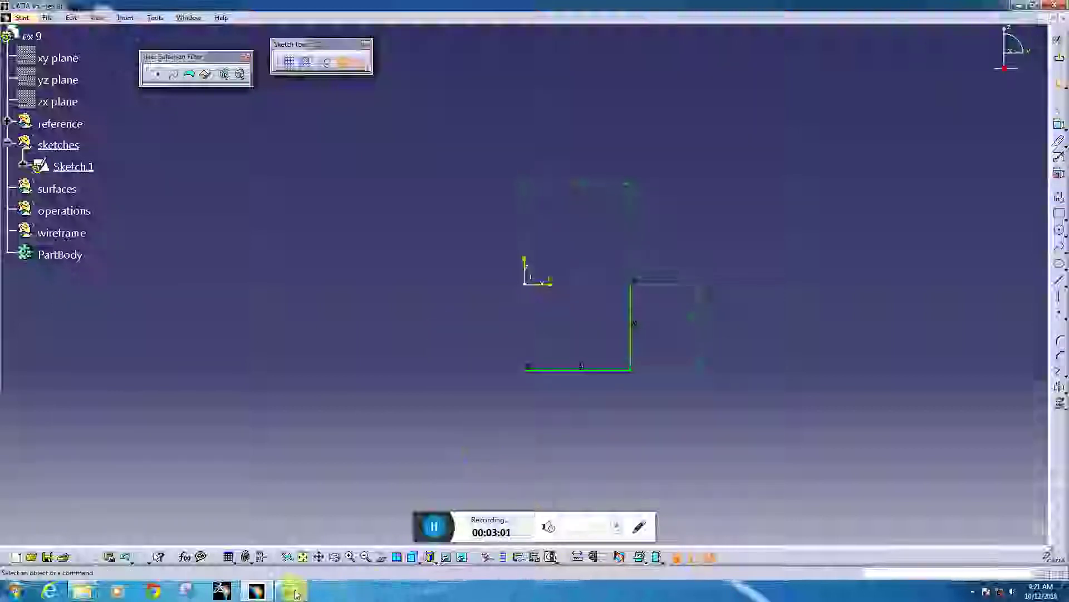
# - Check the drawing's base radii and sketch a three-point arc of about 44 mm radius from the vertical line through the base line
pyautogui.click(296, 590)
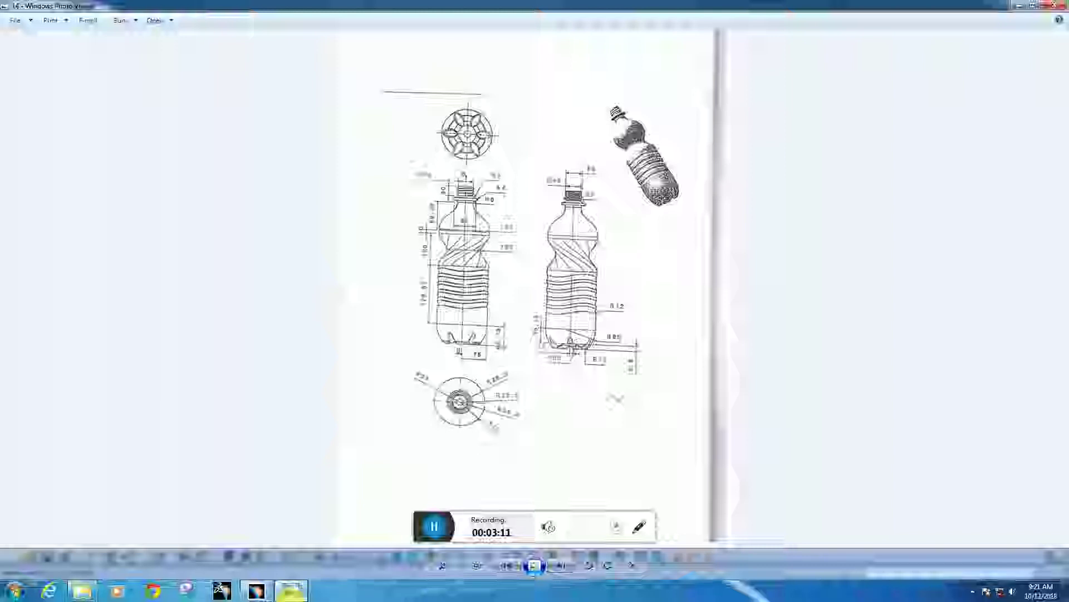
pyautogui.click(291, 592)
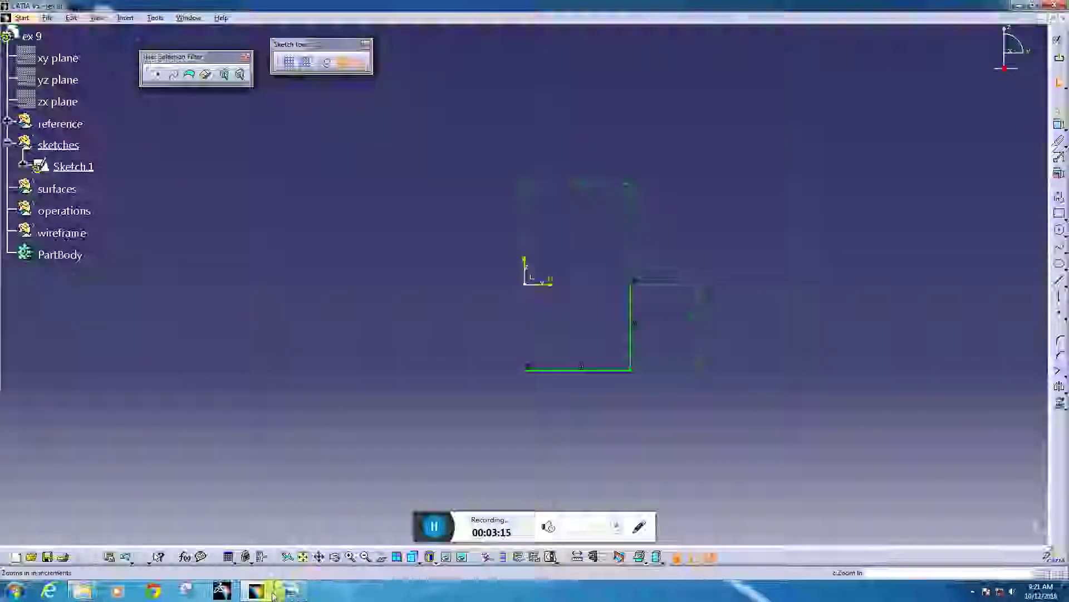
pyautogui.click(290, 593)
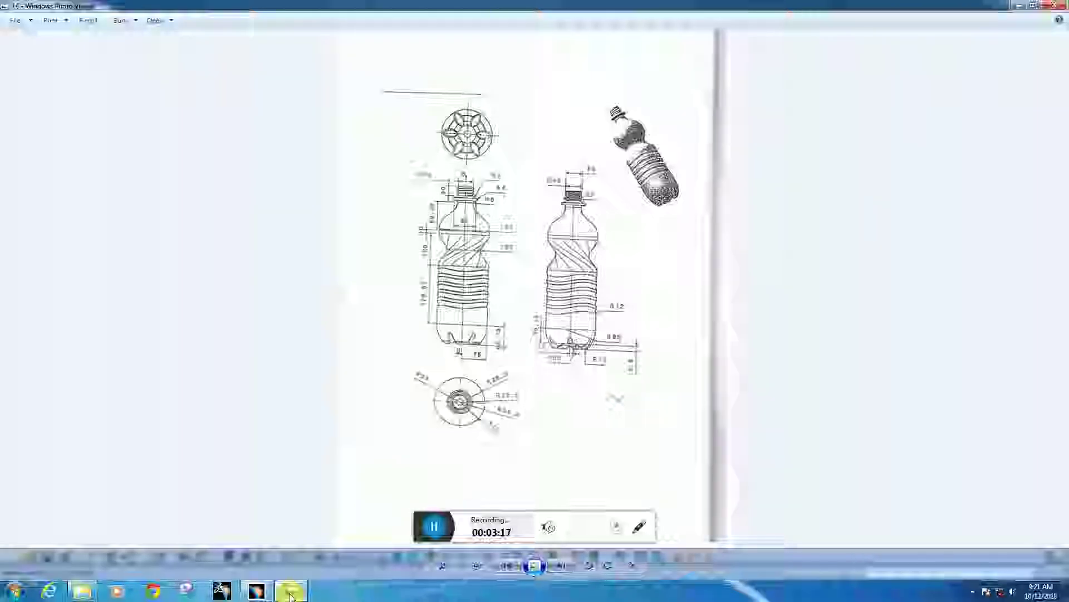
pyautogui.click(290, 593)
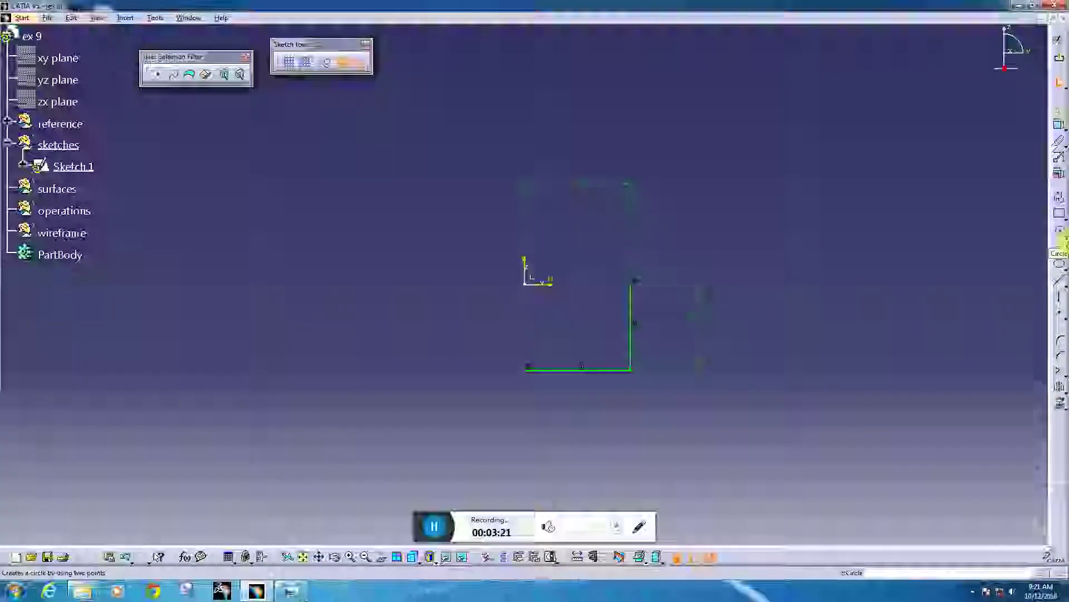
pyautogui.click(1063, 245)
pyautogui.click(1027, 248)
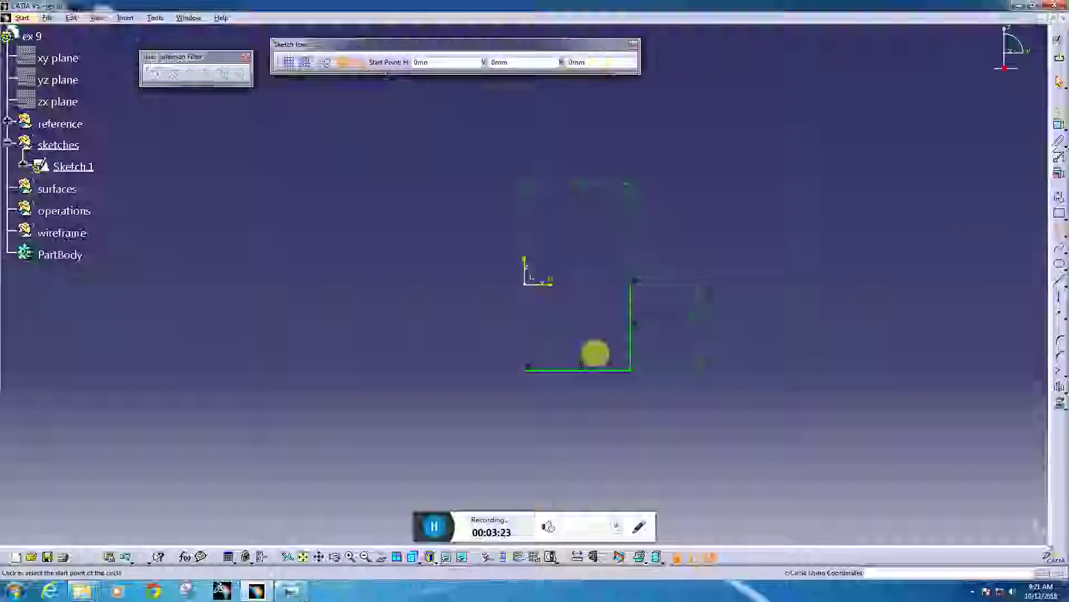
pyautogui.click(630, 312)
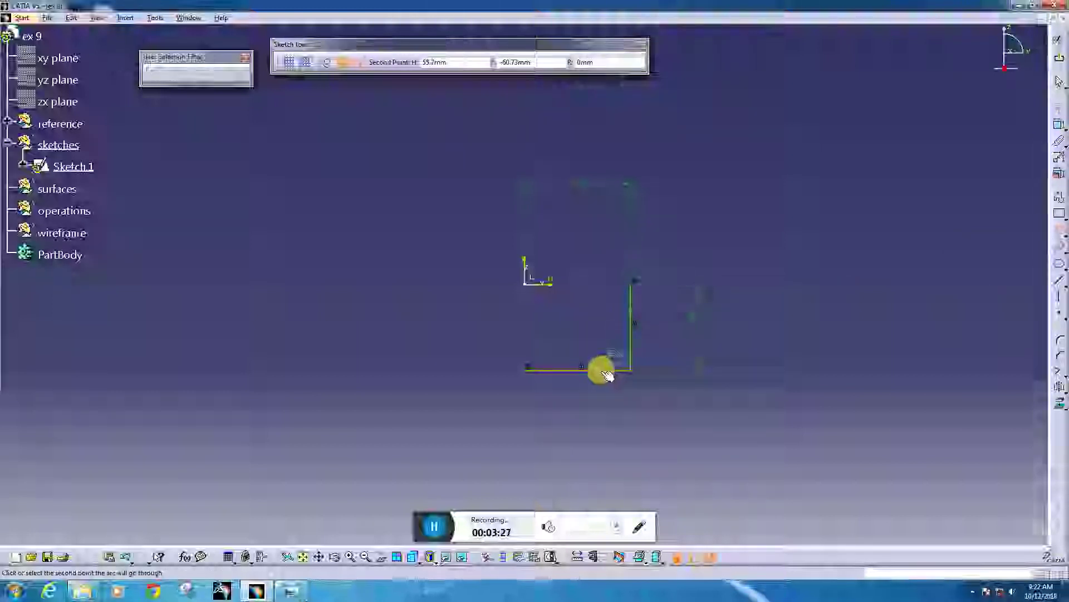
pyautogui.click(601, 369)
pyautogui.click(507, 336)
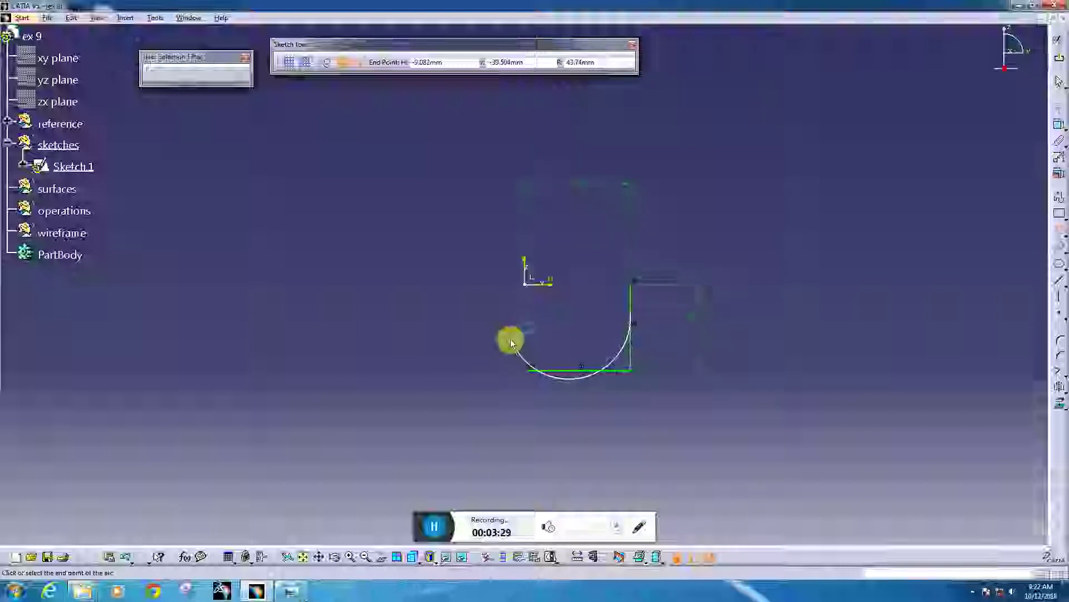
# - Add a radius constraint to the base arc and enter the radius value for it
pyautogui.click(1058, 122)
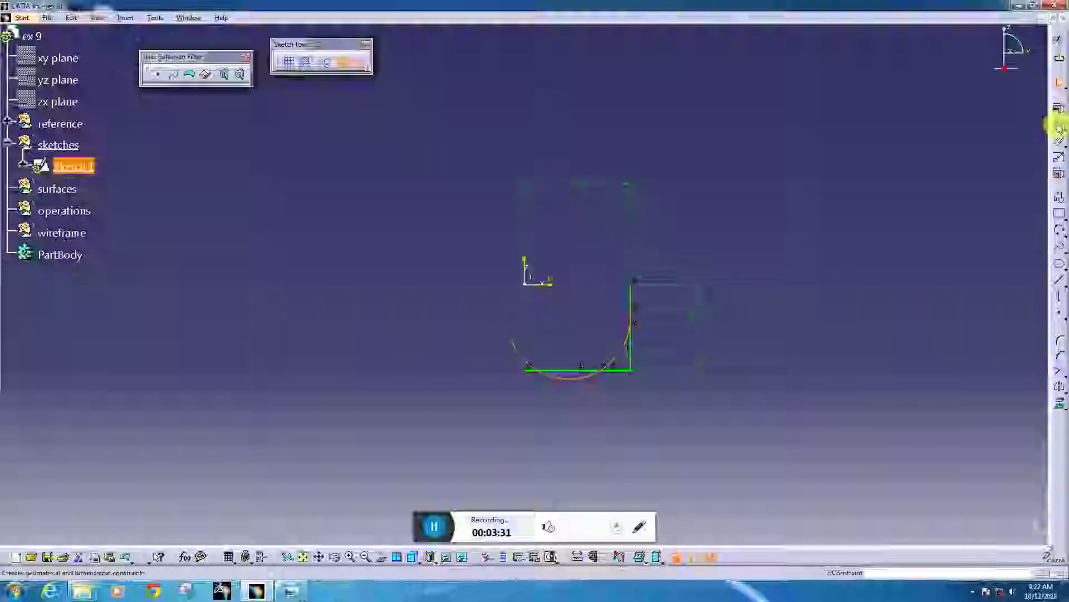
pyautogui.click(620, 363)
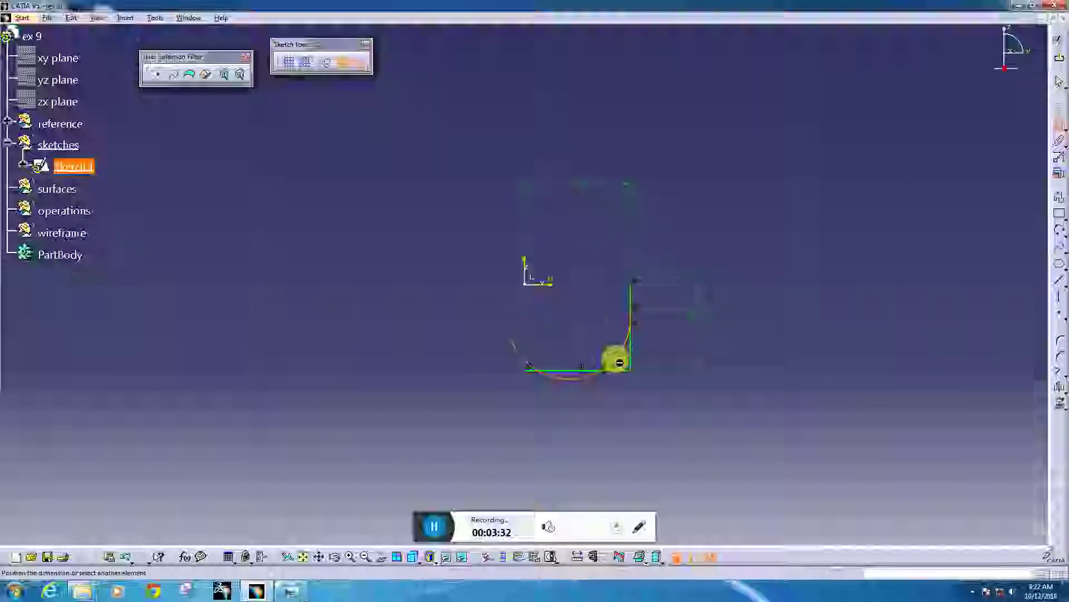
pyautogui.doubleClick(698, 425)
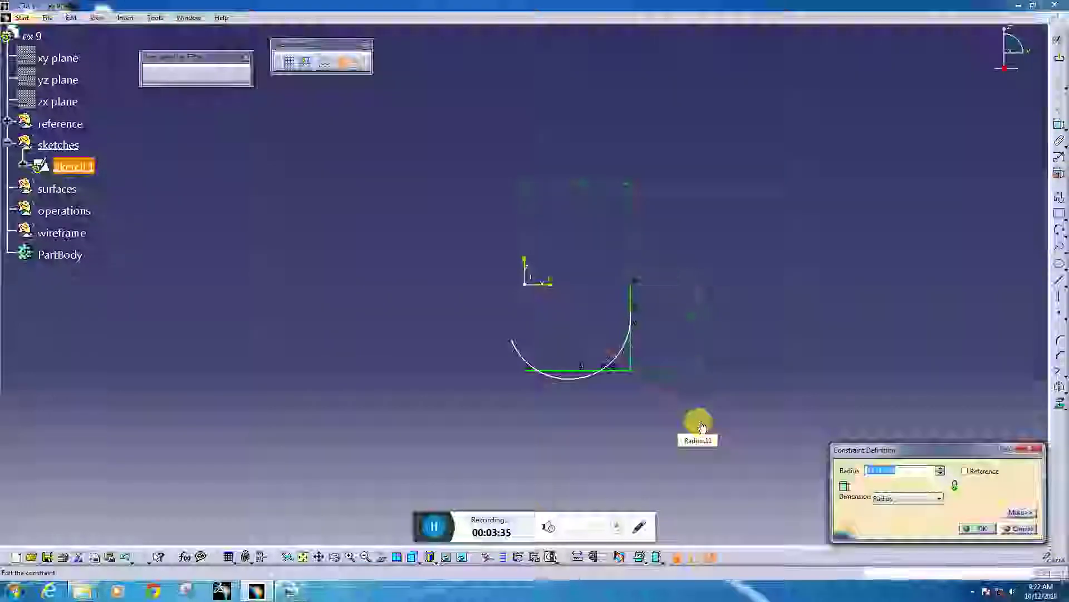
pyautogui.write('20')
pyautogui.press('Return')
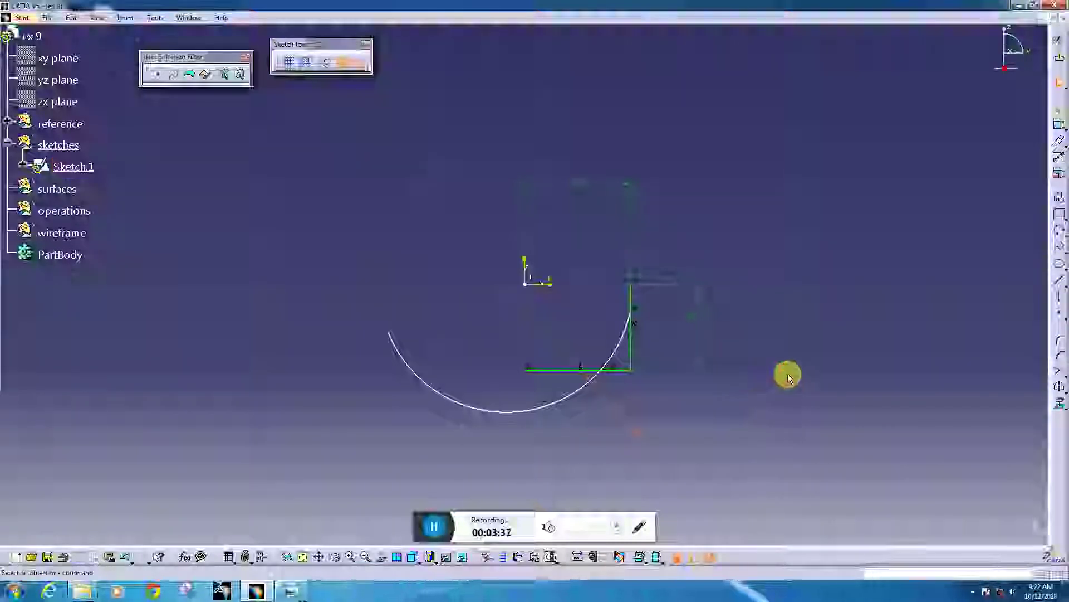
# - Consult the bottle drawing and sketch a long horizontal line above the base line, crossing the arc and the vertical profile line
pyautogui.click(291, 591)
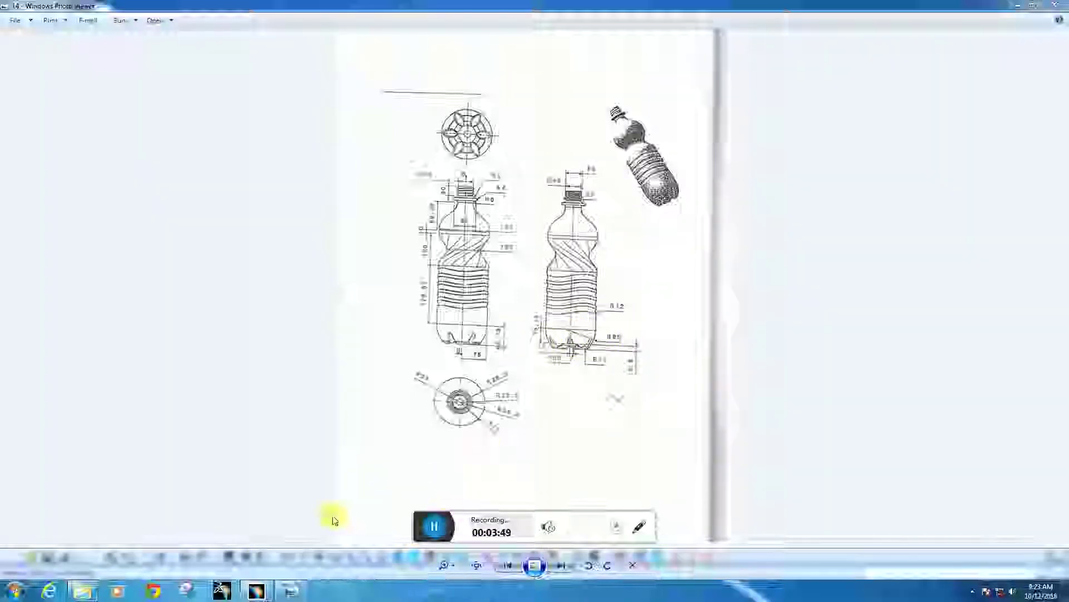
pyautogui.click(255, 589)
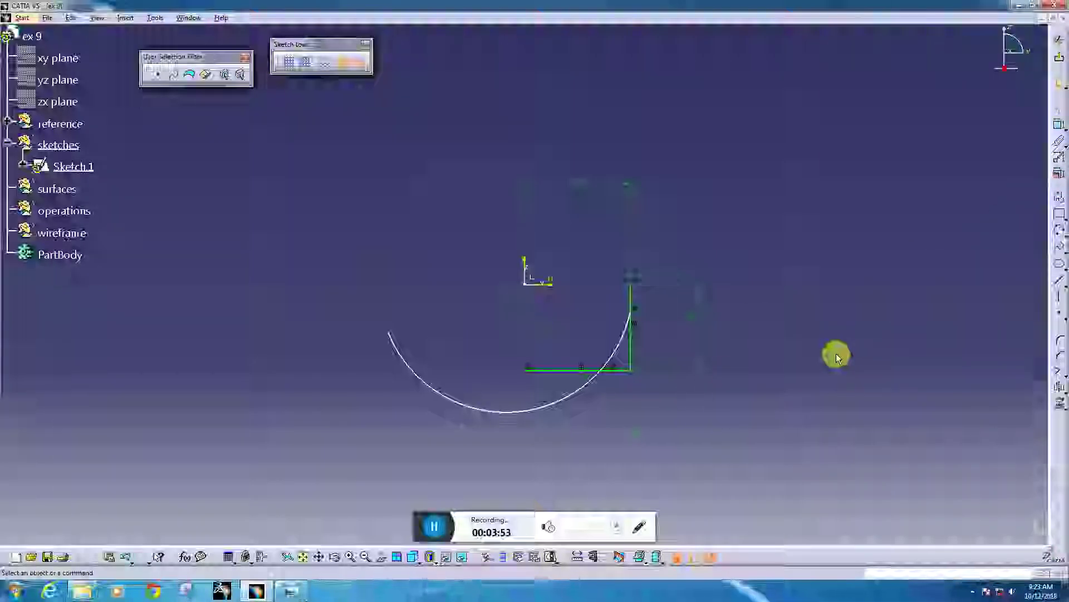
pyautogui.click(433, 526)
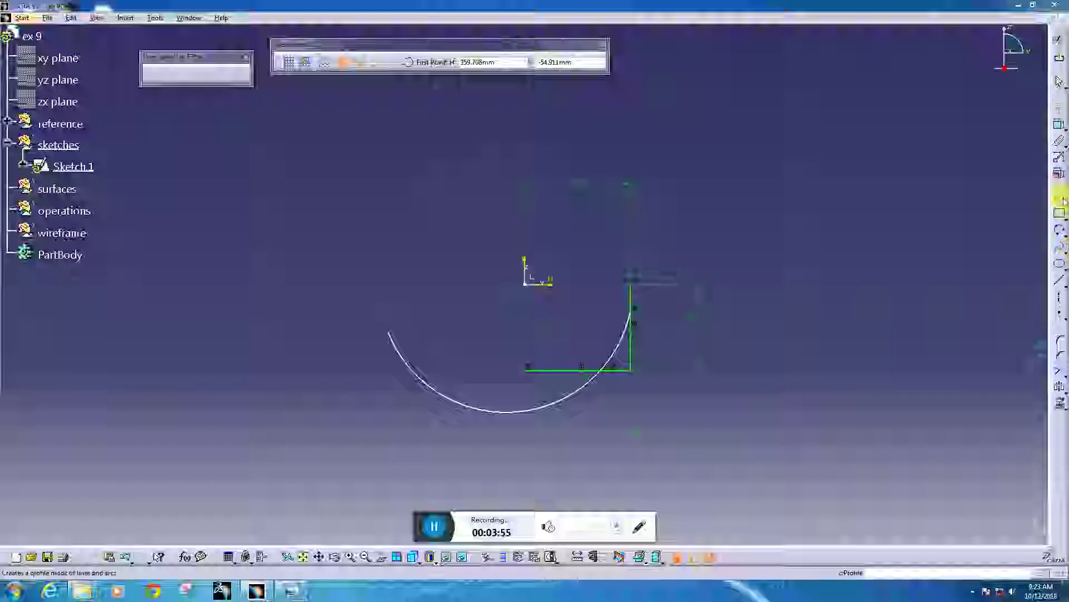
pyautogui.click(479, 335)
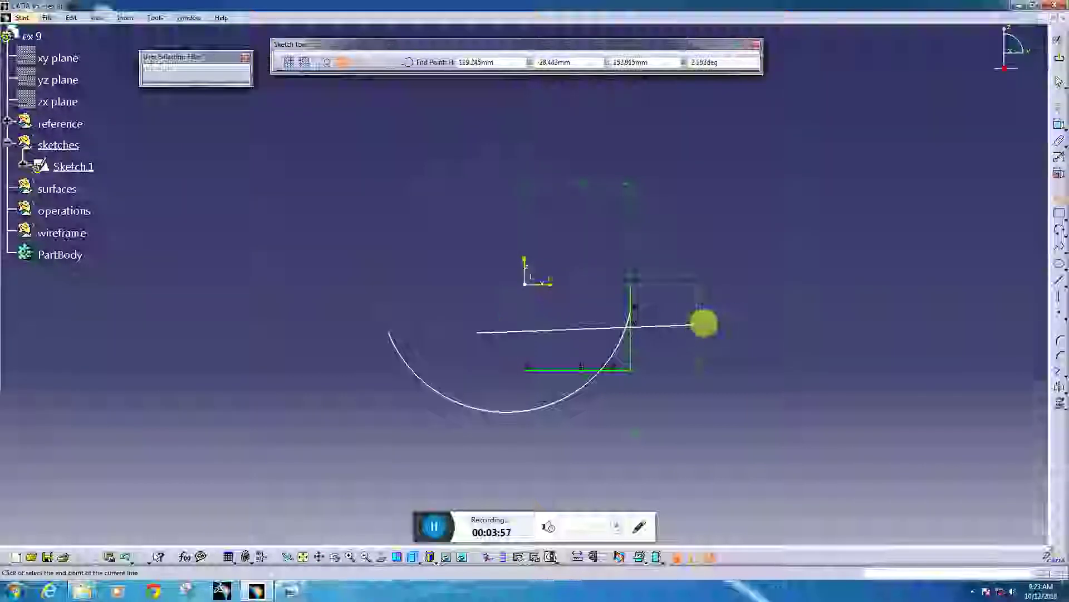
pyautogui.click(746, 332)
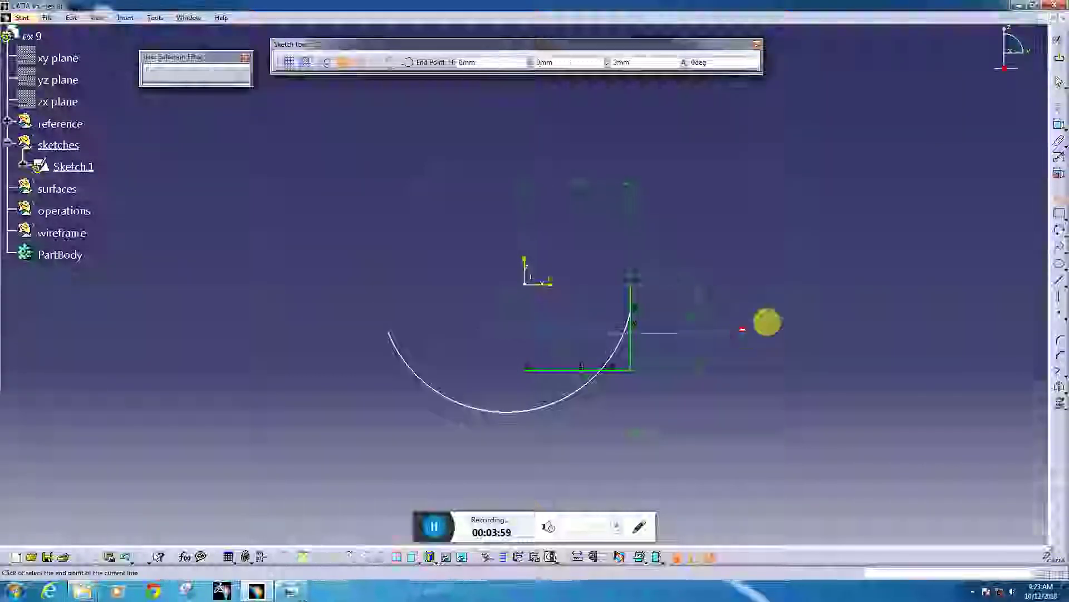
# - Constrain the distance between the long horizontal line and the base line to 10 mm
pyautogui.click(1060, 125)
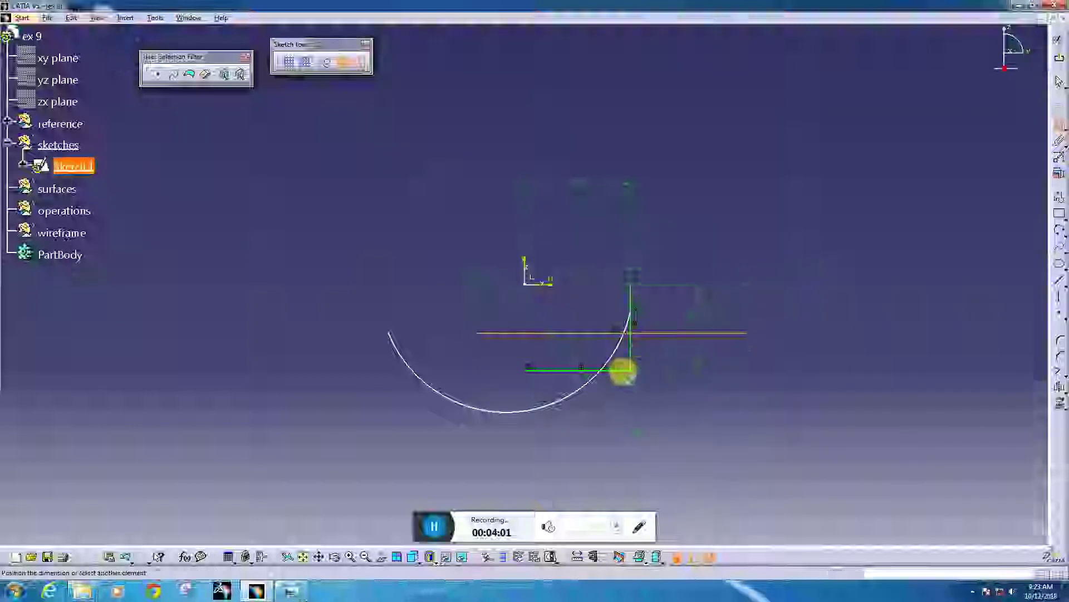
pyautogui.click(617, 369)
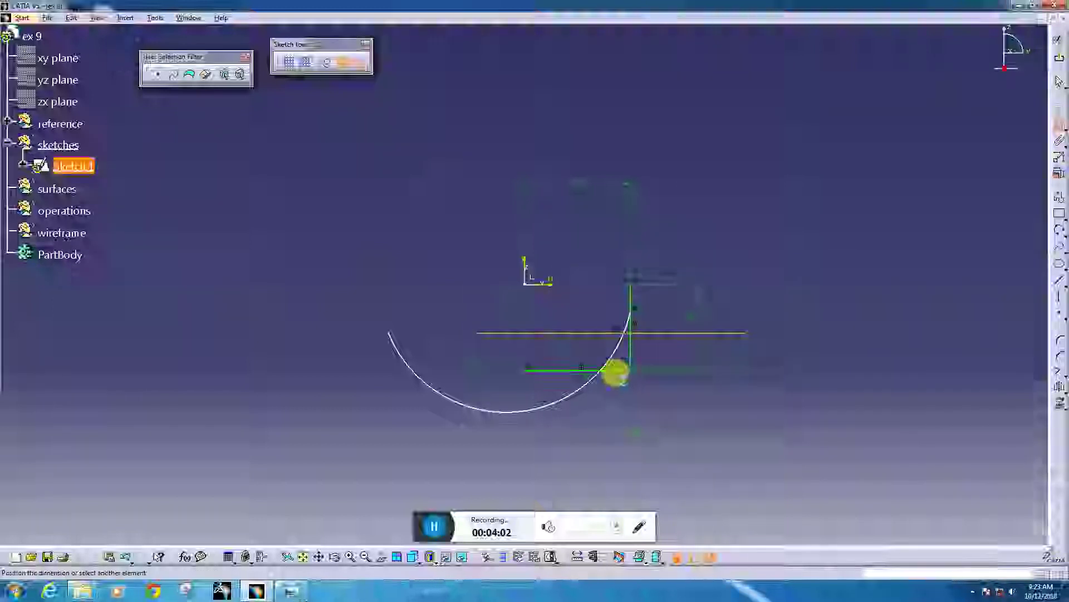
pyautogui.click(832, 422)
pyautogui.doubleClick(831, 422)
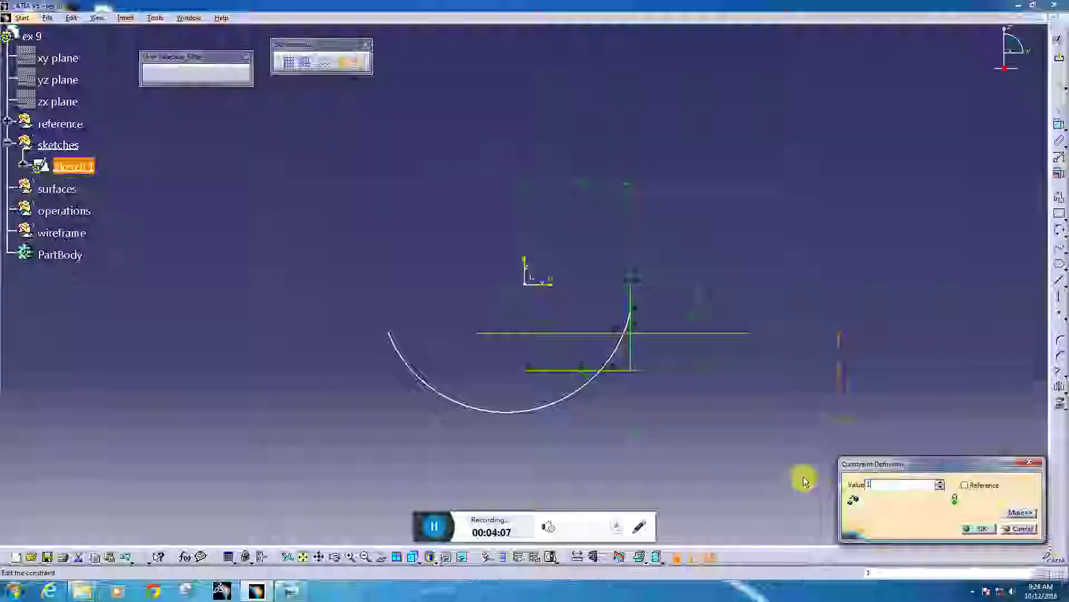
pyautogui.write('10mm')
pyautogui.press('Return')
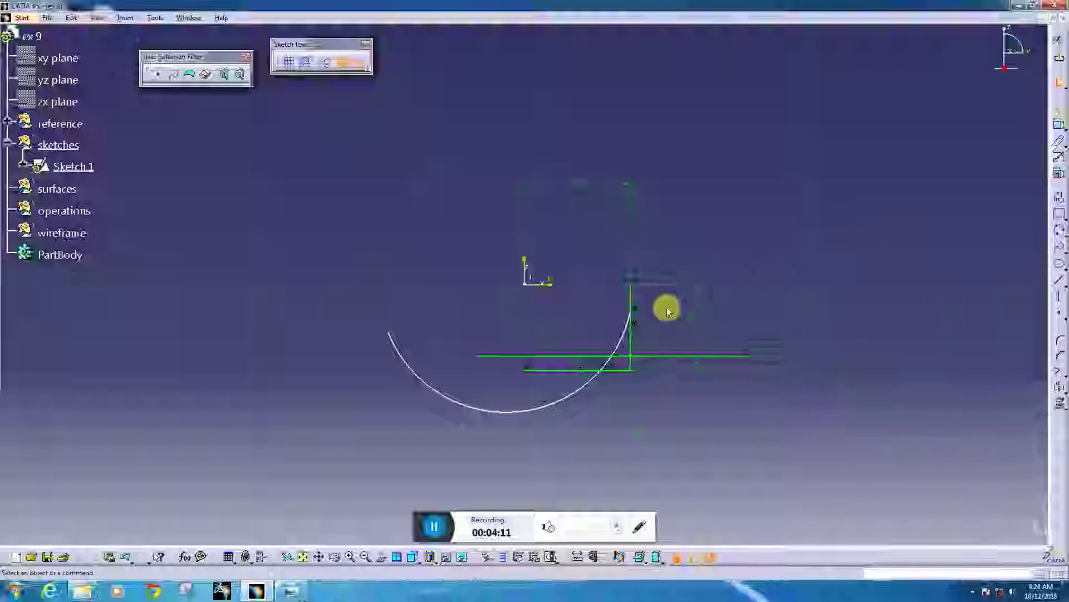
# - Check the base dimensions in the drawing and sketch a short, nearly vertical line crossing both horizontal lines
pyautogui.hotkey('alt', 'Tab')
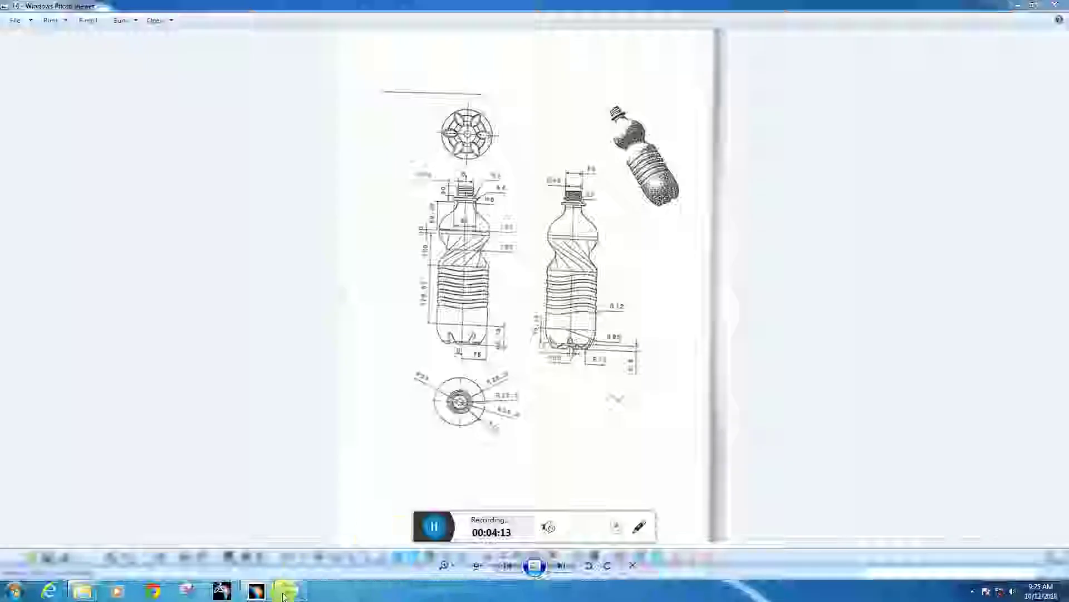
pyautogui.hotkey('alt', 'Tab')
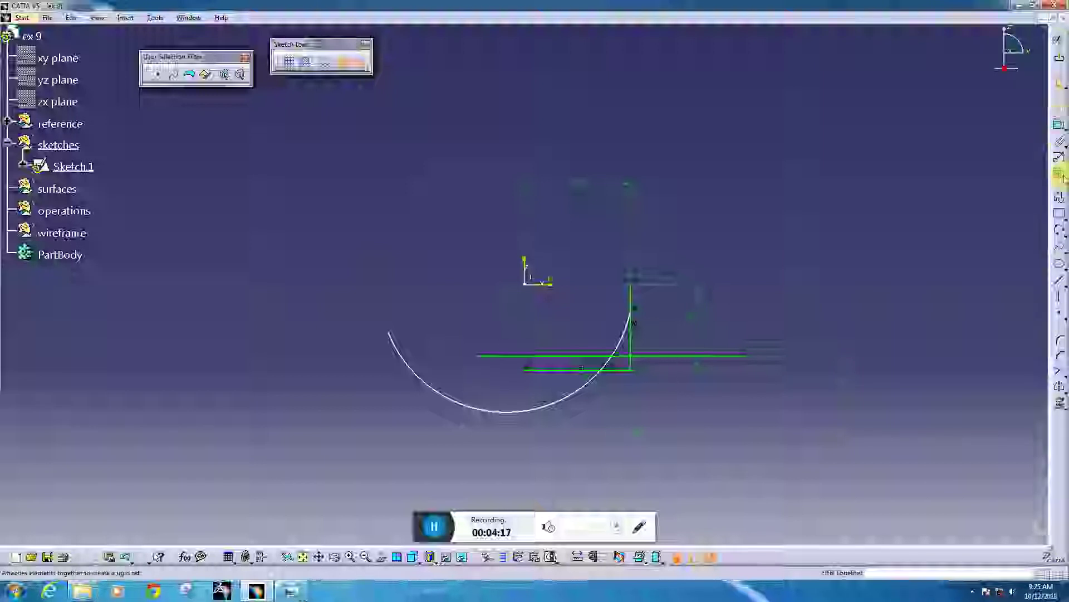
pyautogui.click(1059, 196)
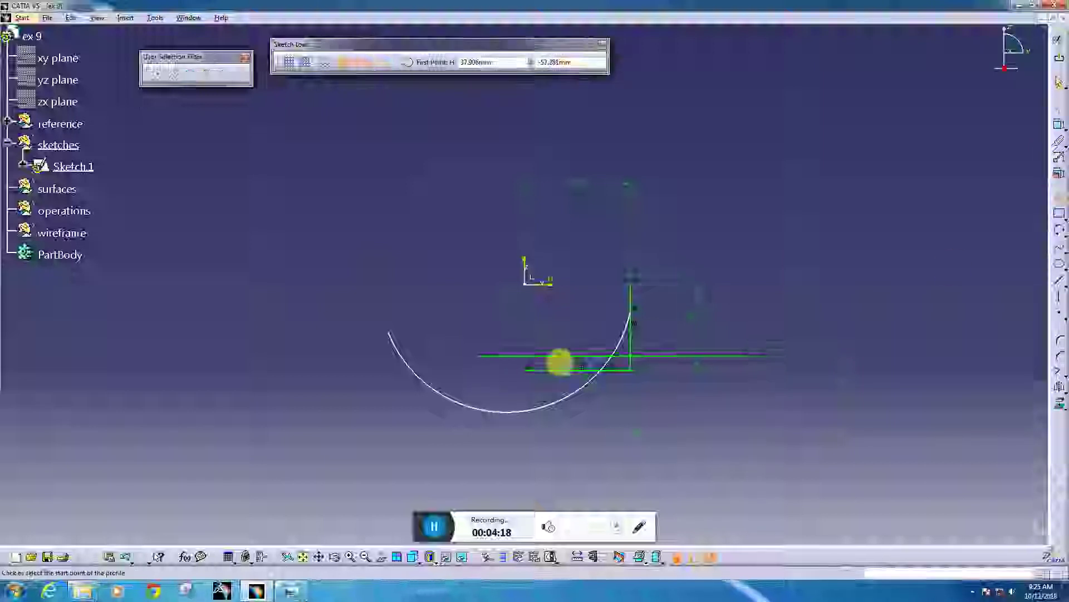
pyautogui.click(569, 321)
pyautogui.click(573, 384)
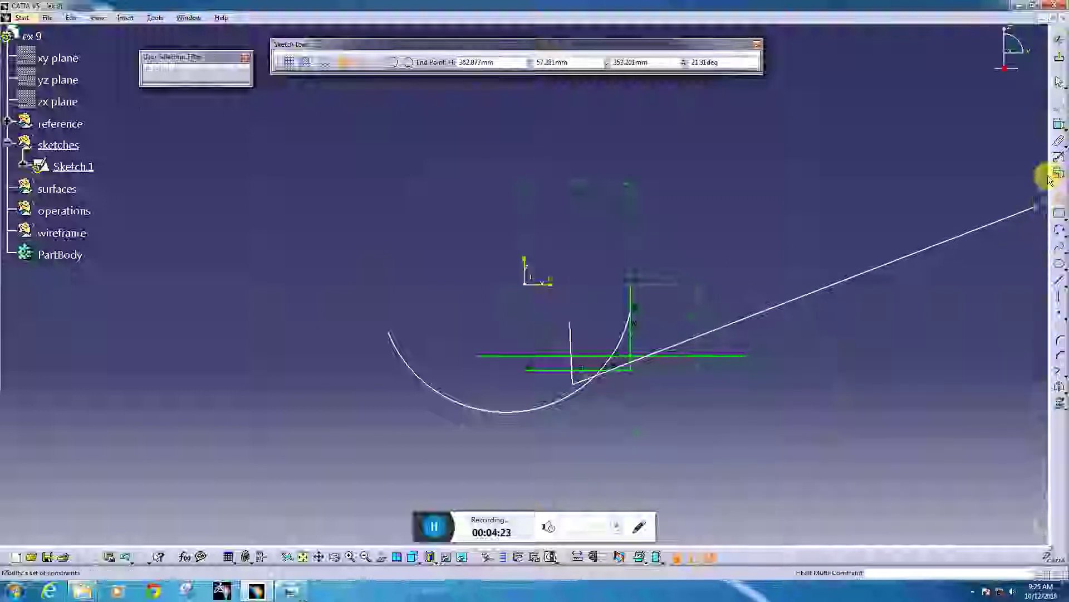
# - Apply a vertical constraint to the short line crossing the two horizontal lines
pyautogui.click(1060, 124)
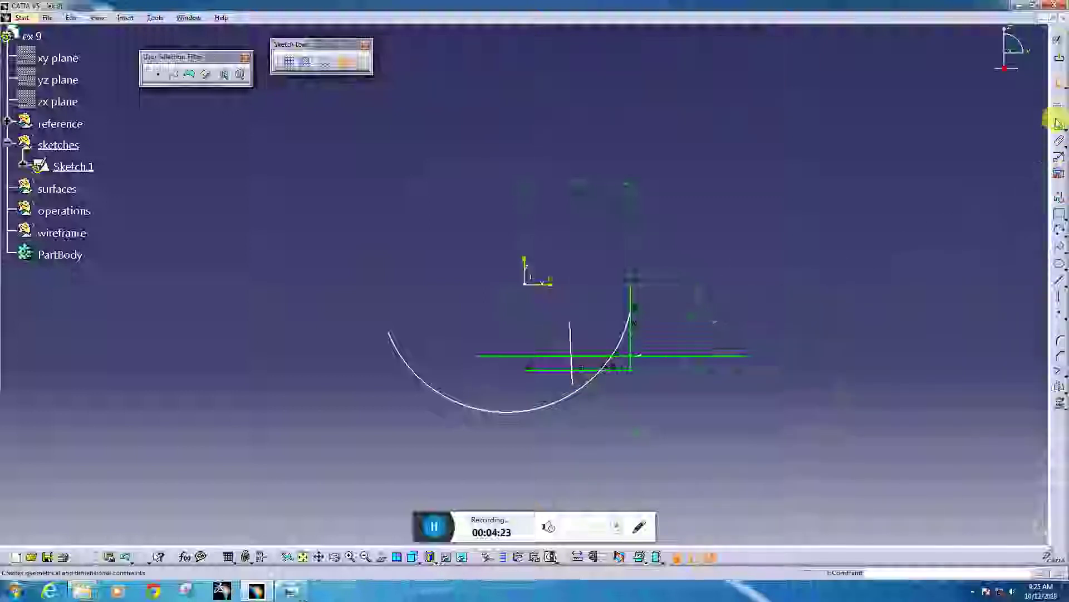
pyautogui.rightClick(570, 333)
pyautogui.press('Escape')
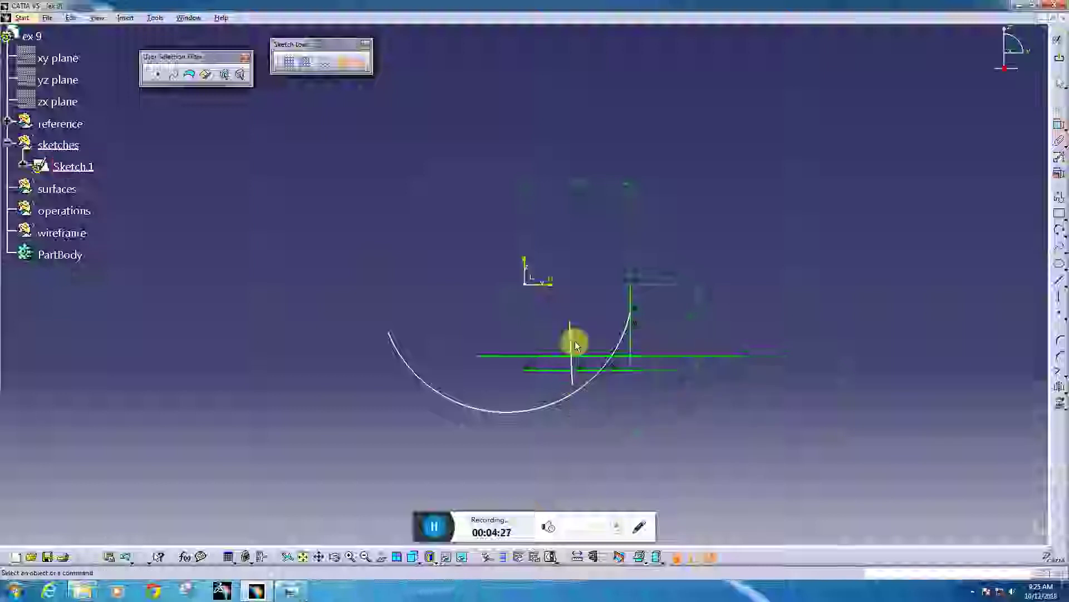
pyautogui.rightClick(571, 340)
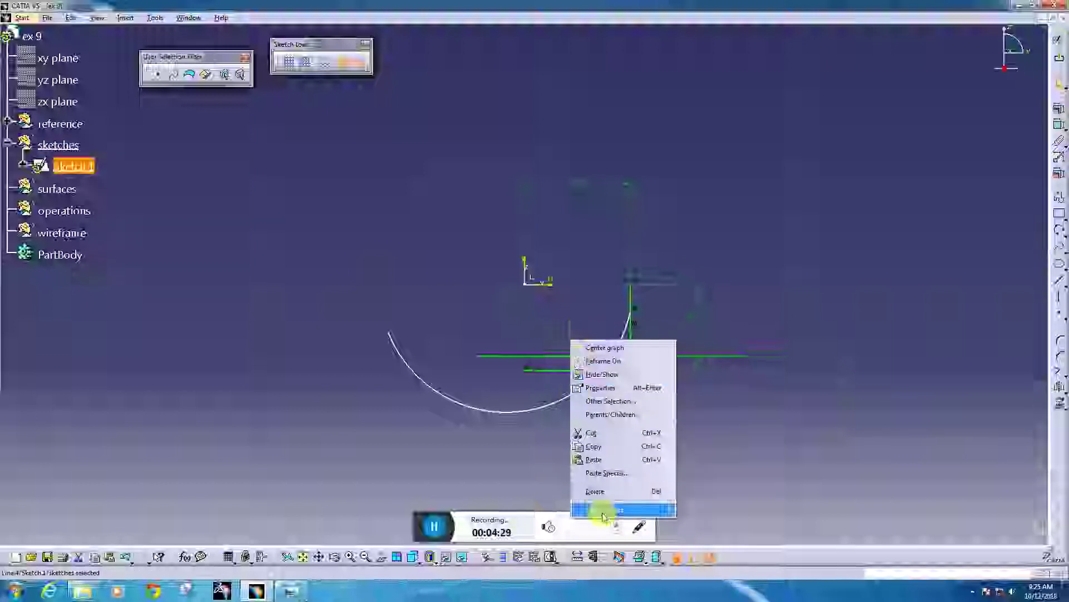
pyautogui.moveTo(607, 509)
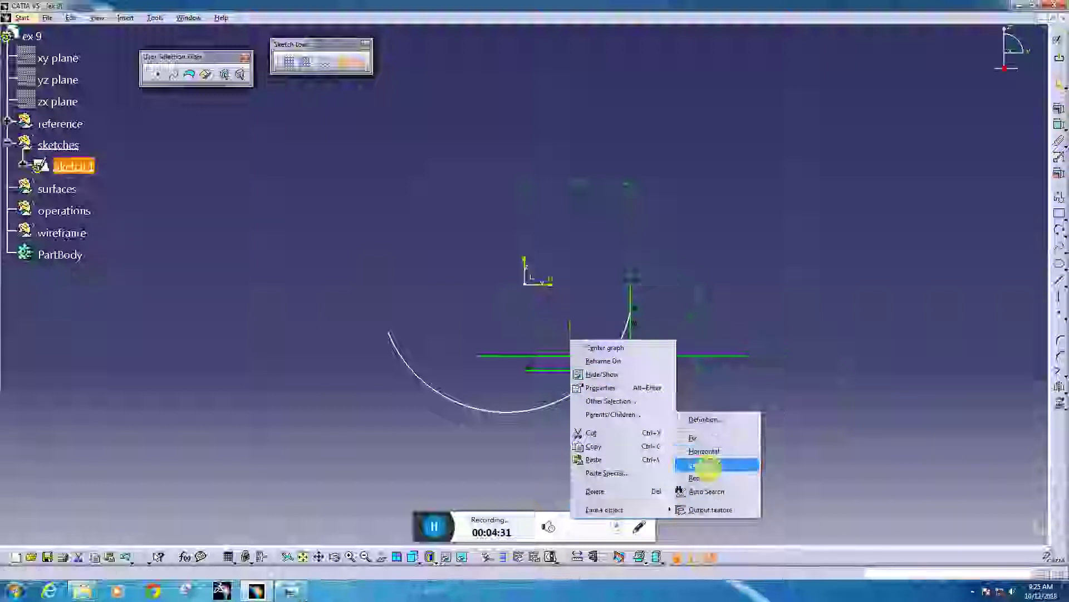
pyautogui.click(713, 452)
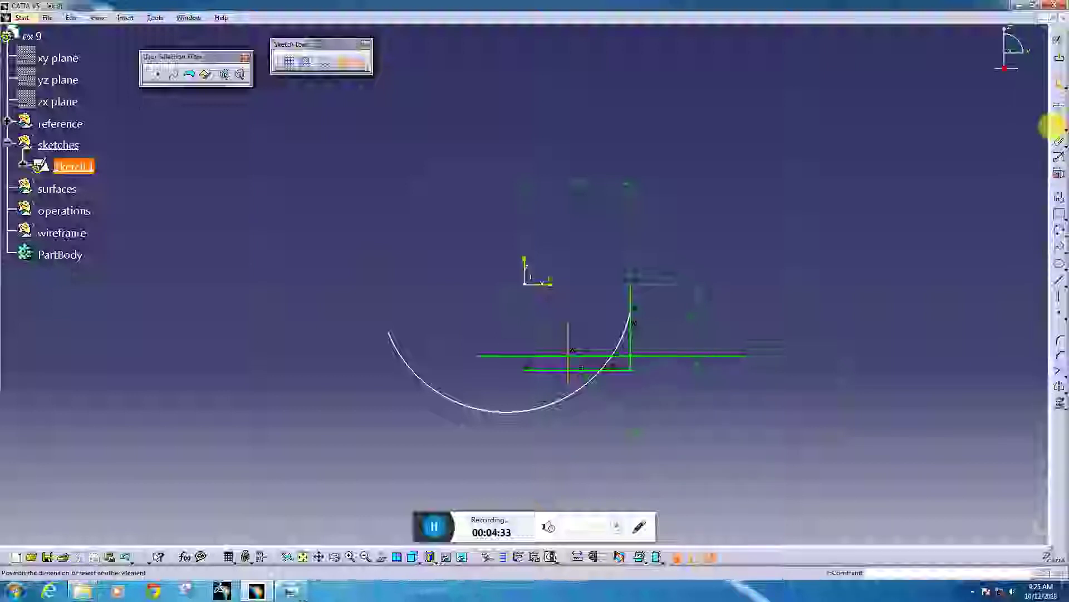
# - Constrain the distance between the short vertical line and the sketch's vertical axis, moving the line closer to the axis
pyautogui.click(1060, 128)
pyautogui.click(534, 271)
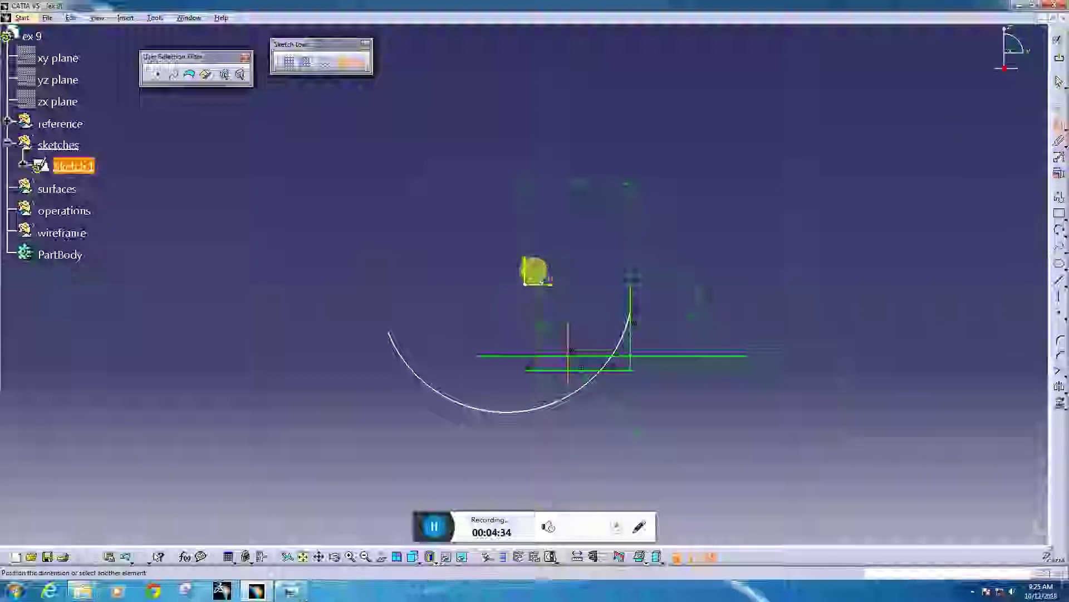
pyautogui.click(525, 279)
pyautogui.click(534, 131)
pyautogui.doubleClick(536, 125)
pyautogui.doubleClick(536, 124)
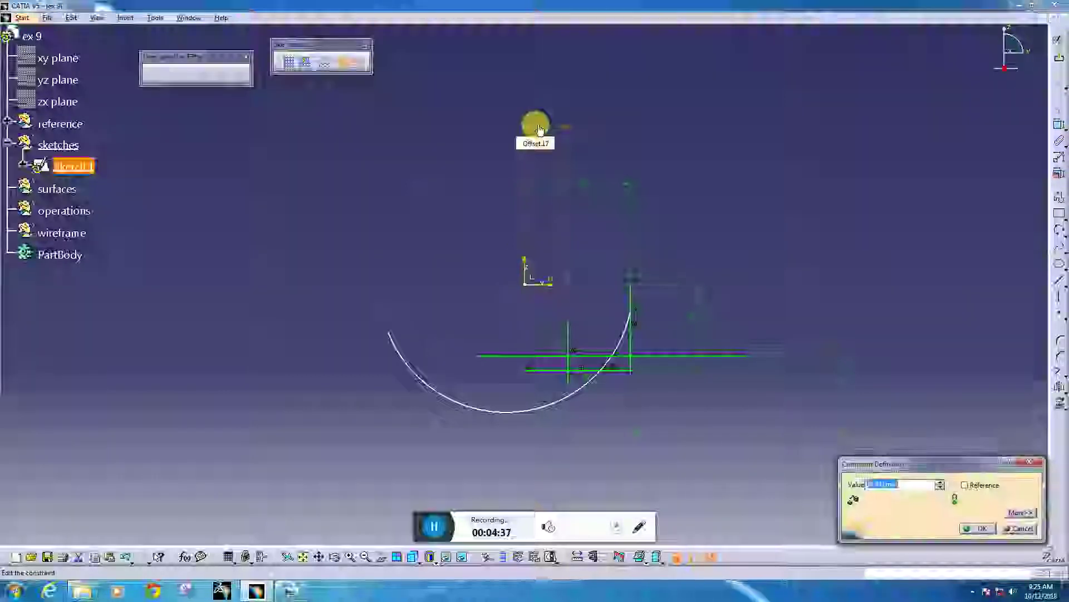
pyautogui.press('Return')
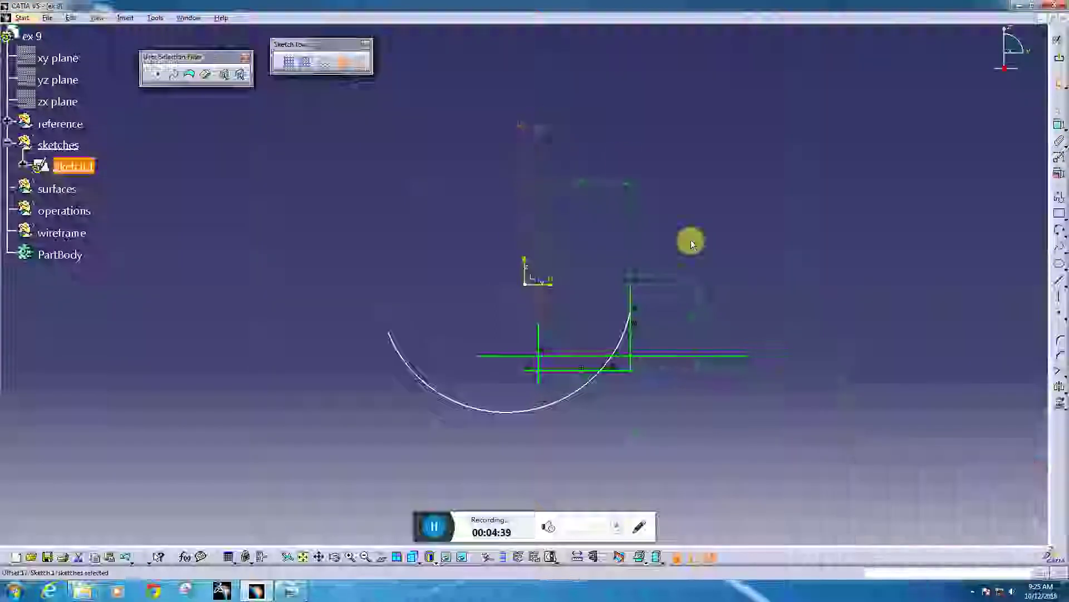
# - Quick-trim the long horizontal line, keeping only the short segment between the large arc and the vertical profile line
pyautogui.moveTo(591, 462); pyautogui.dragTo(574, 255, button='middle')
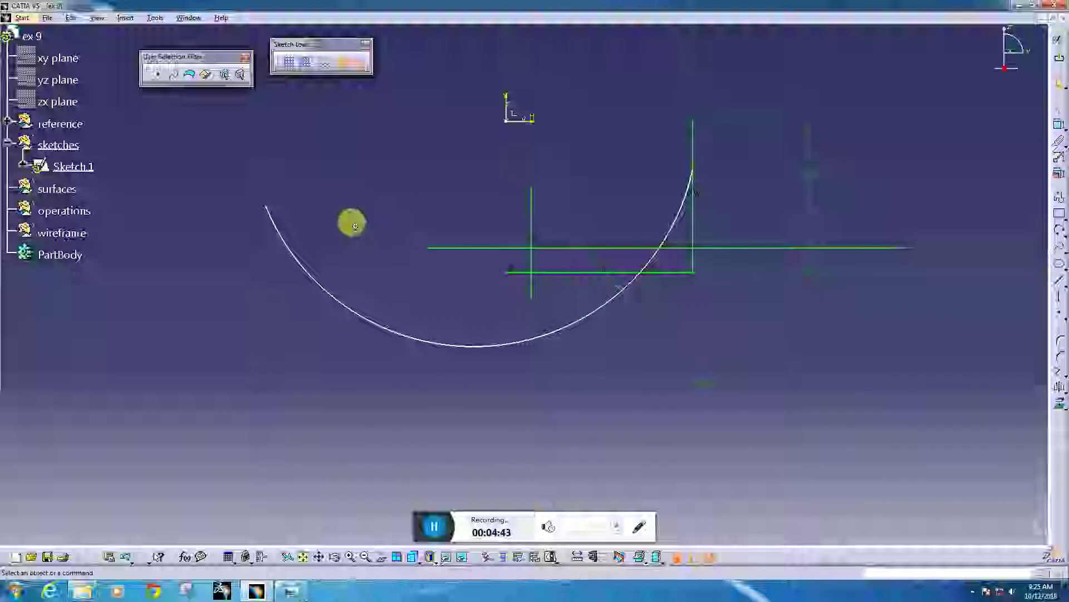
pyautogui.moveTo(351, 222); pyautogui.dragTo(351, 246, button='middle')
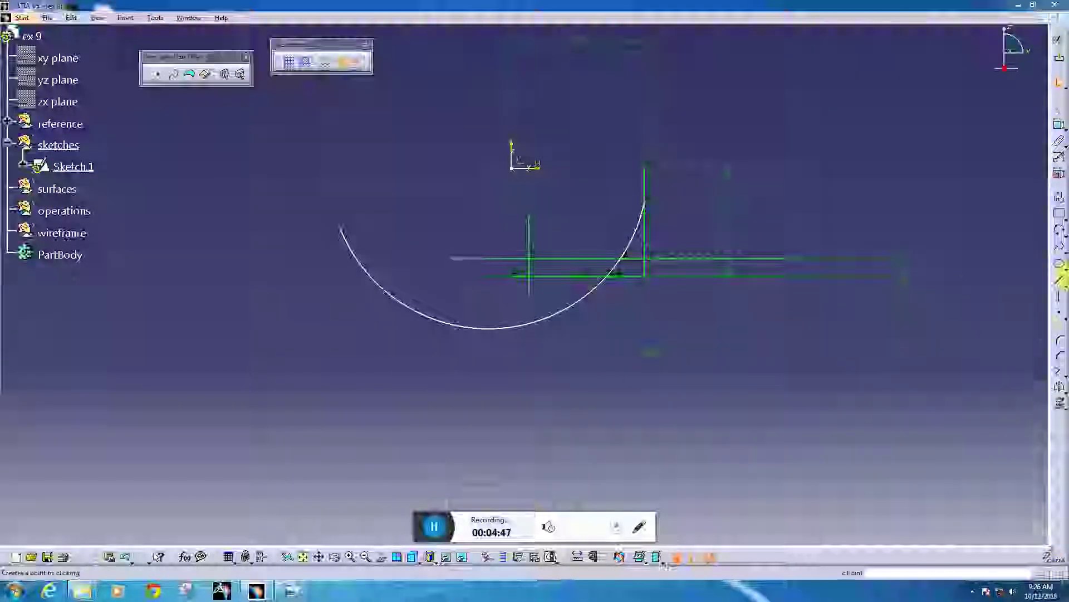
pyautogui.click(1065, 377)
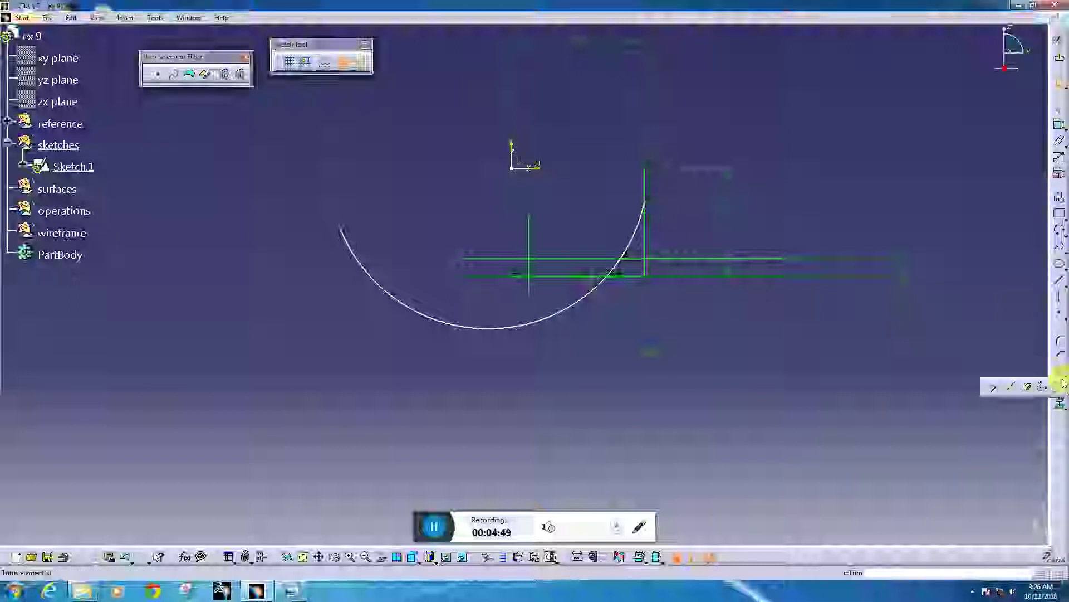
pyautogui.click(1026, 385)
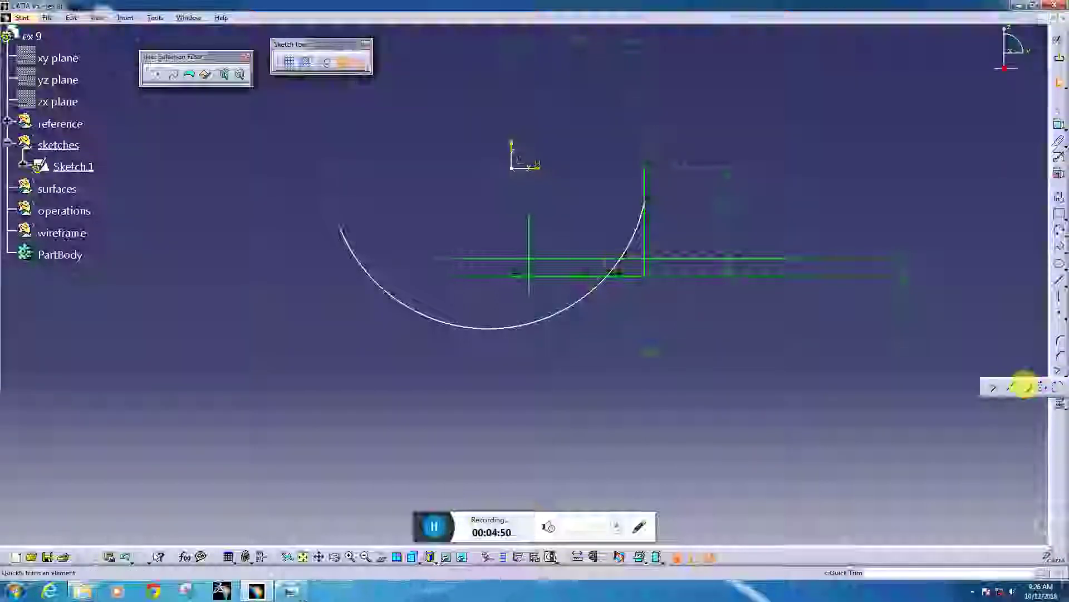
pyautogui.click(546, 258)
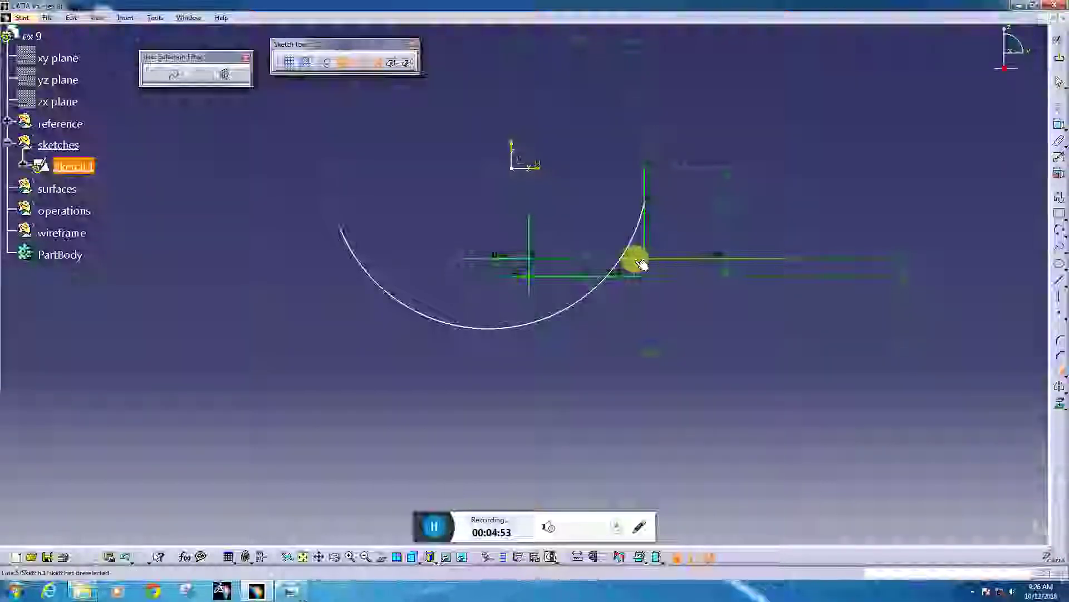
pyautogui.click(635, 259)
pyautogui.click(691, 256)
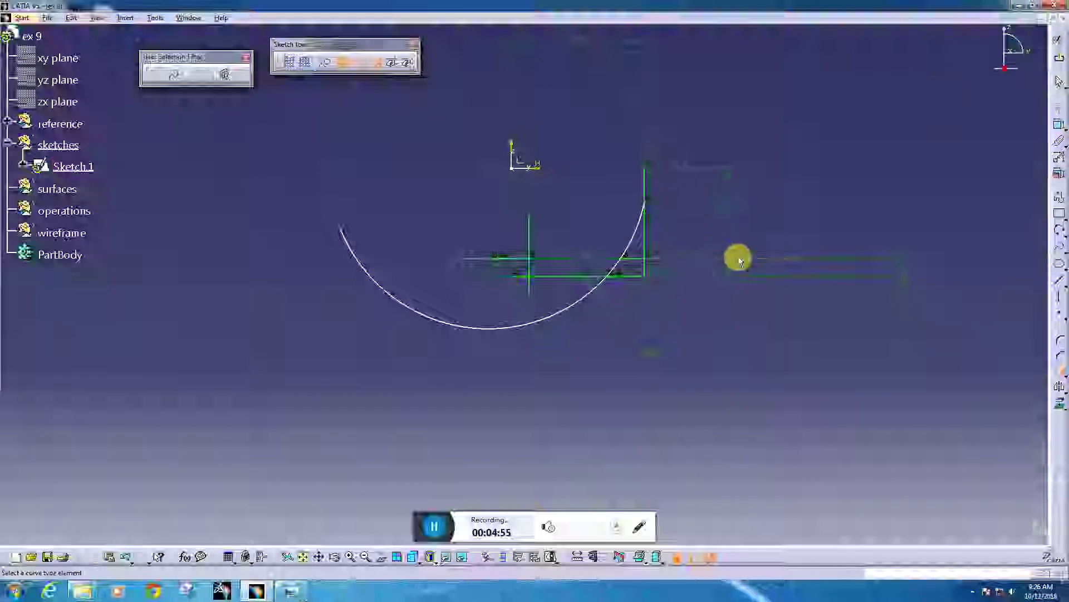
pyautogui.click(485, 256)
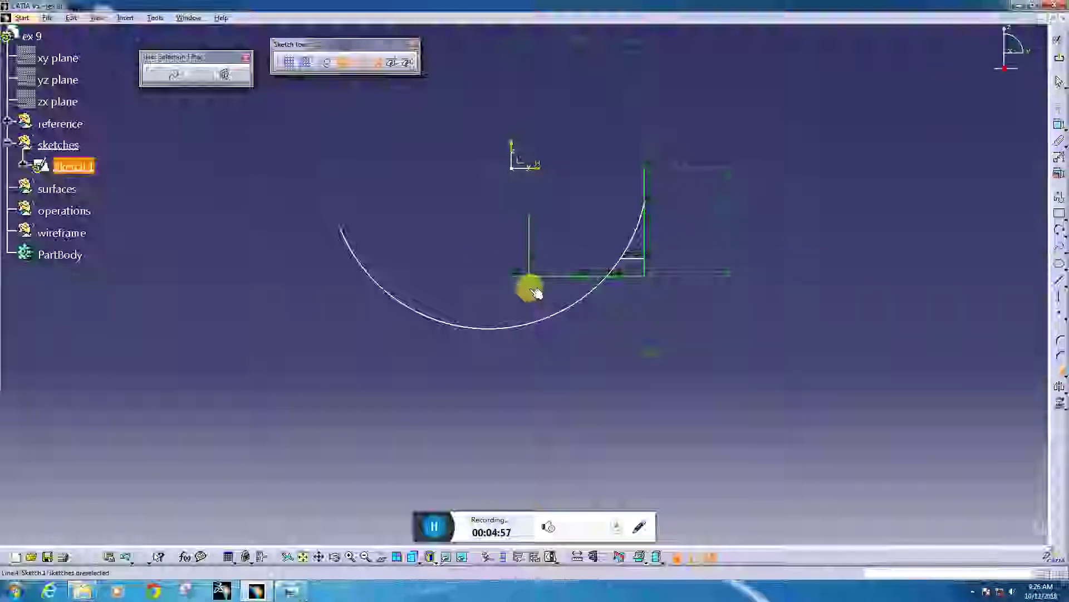
pyautogui.click(1061, 374)
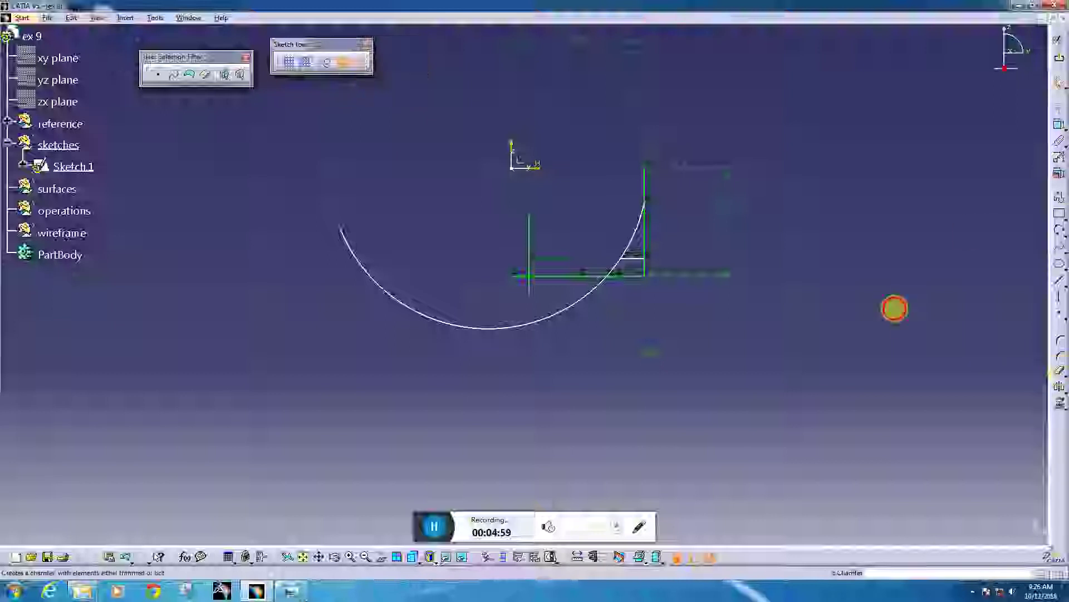
# - Sketch a small upward-opening three-point arc just above the base line, between the short vertical line and the large arc
pyautogui.click(1060, 206)
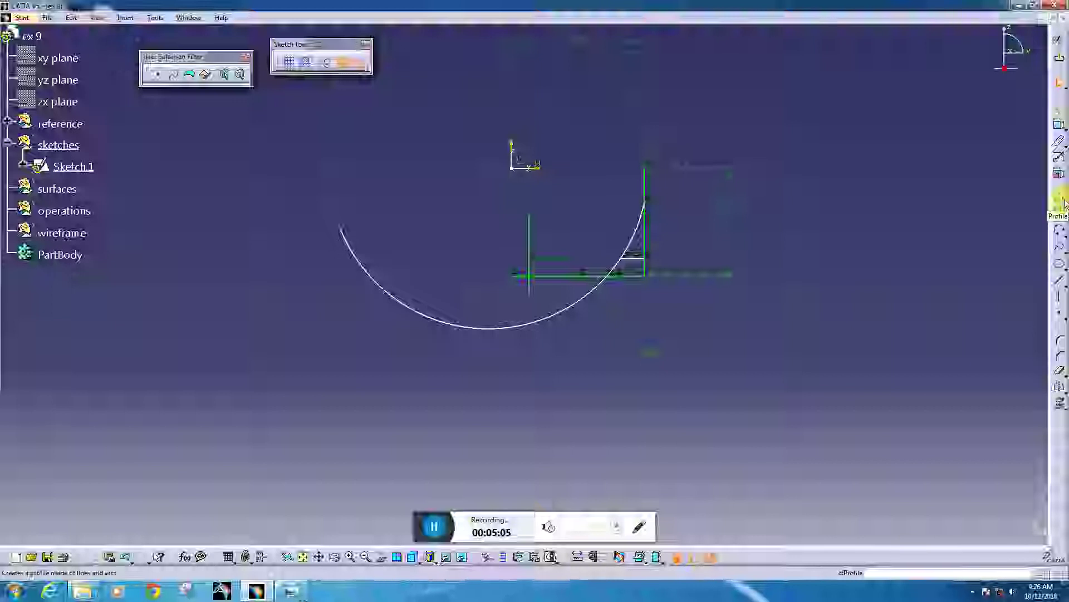
pyautogui.click(1058, 228)
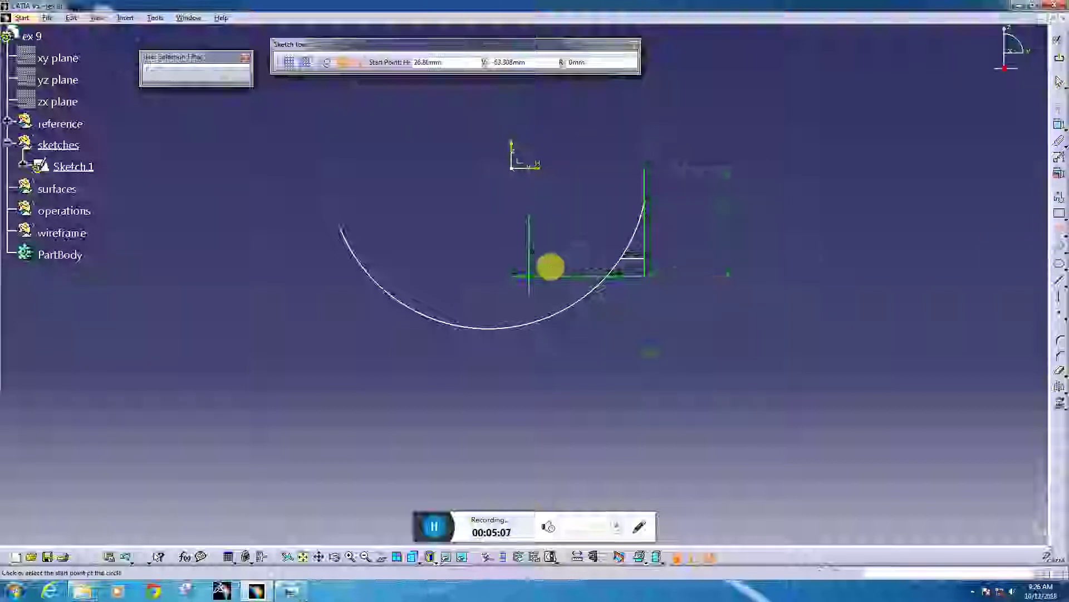
pyautogui.click(552, 246)
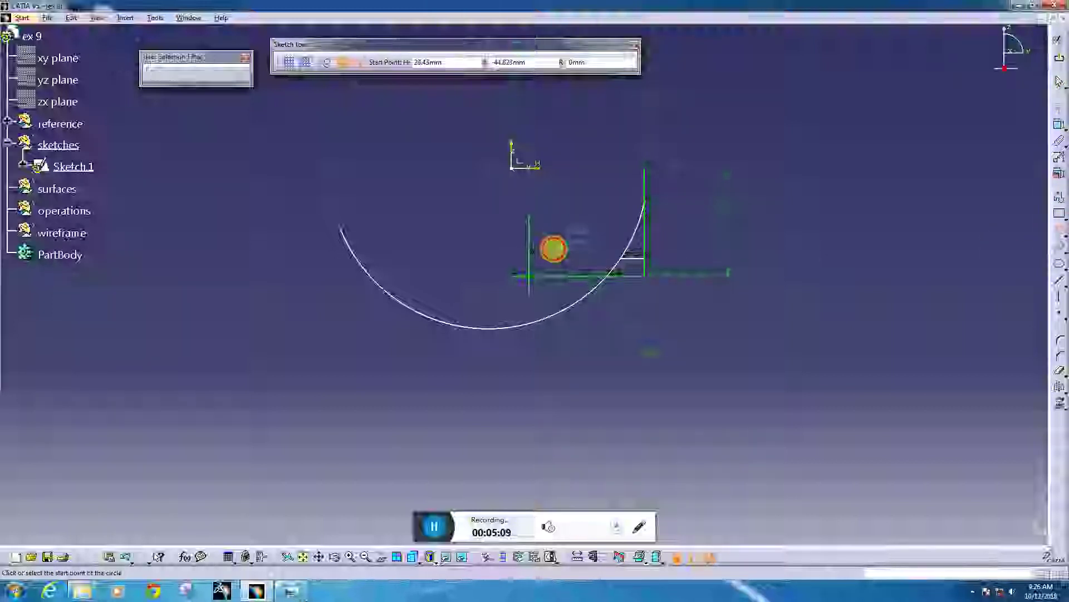
pyautogui.click(606, 255)
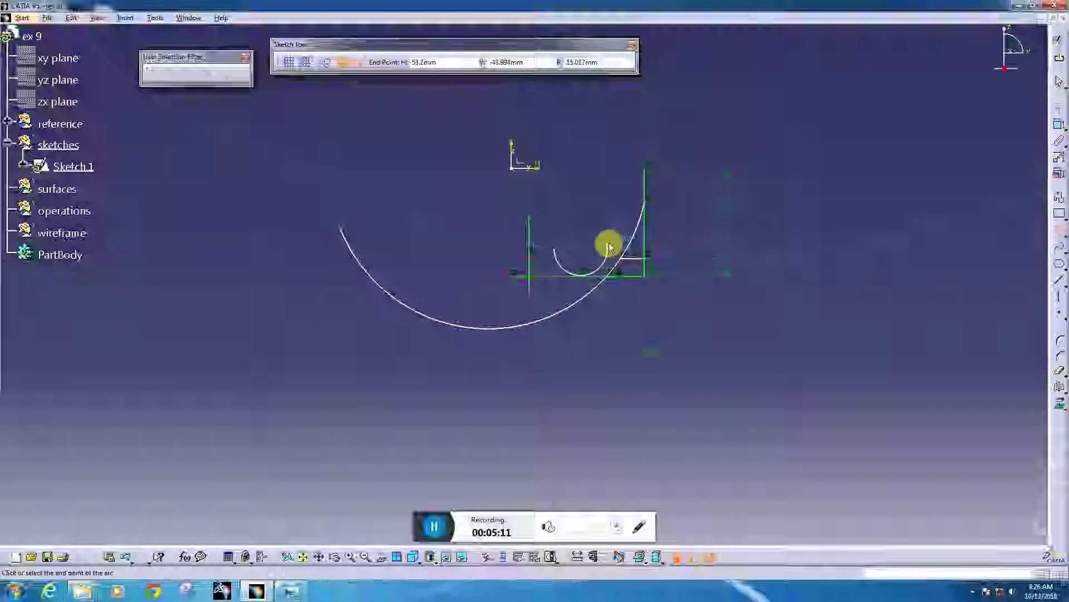
pyautogui.click(611, 242)
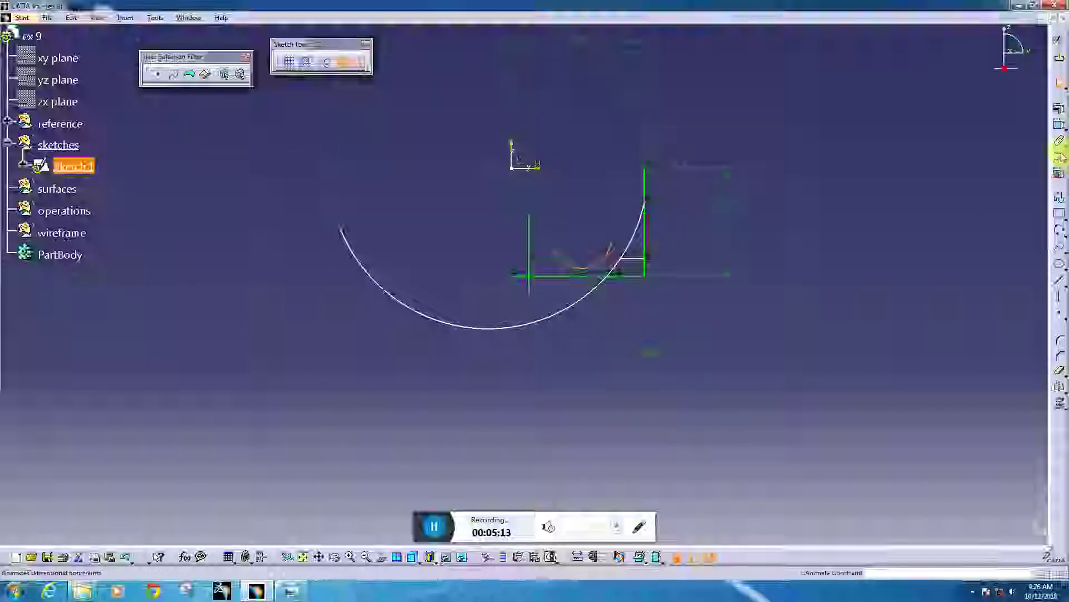
# - Constrain the small arc's radius to 12 mm
pyautogui.click(1058, 128)
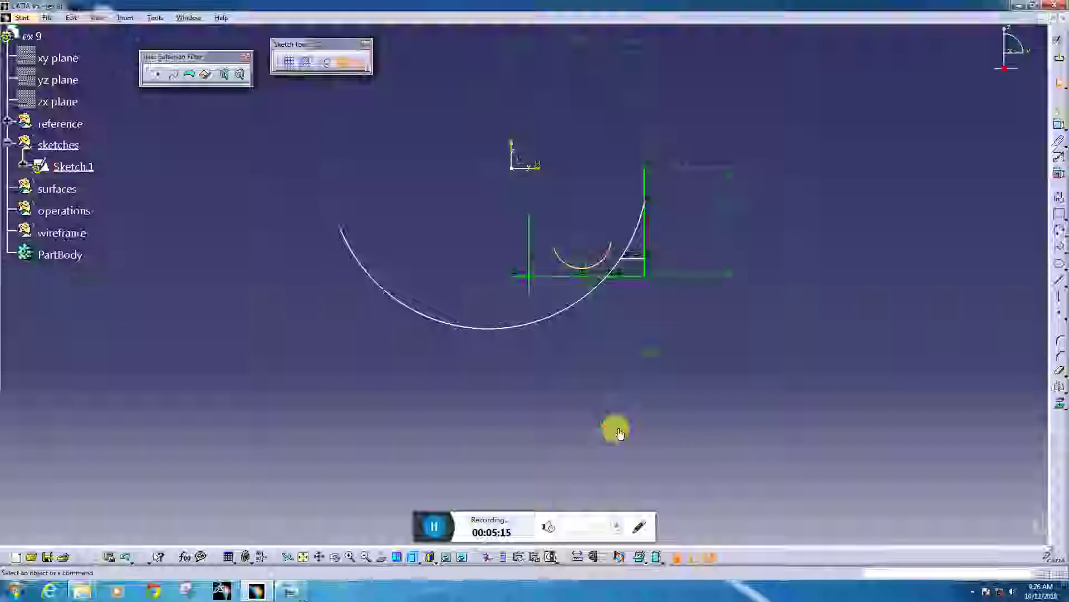
pyautogui.doubleClick(620, 434)
pyautogui.write('17')
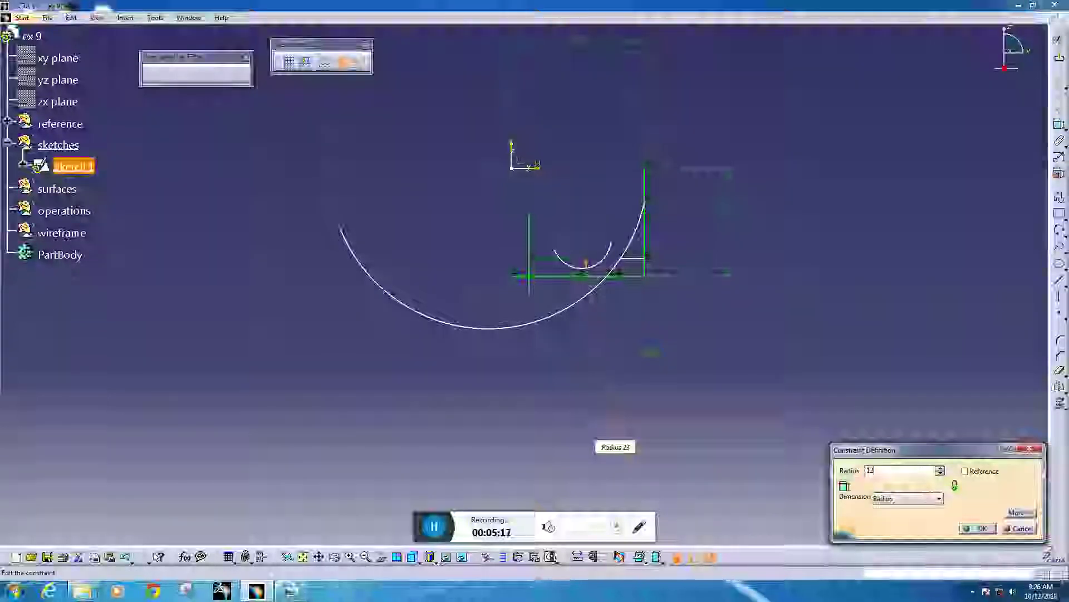
pyautogui.press('Return')
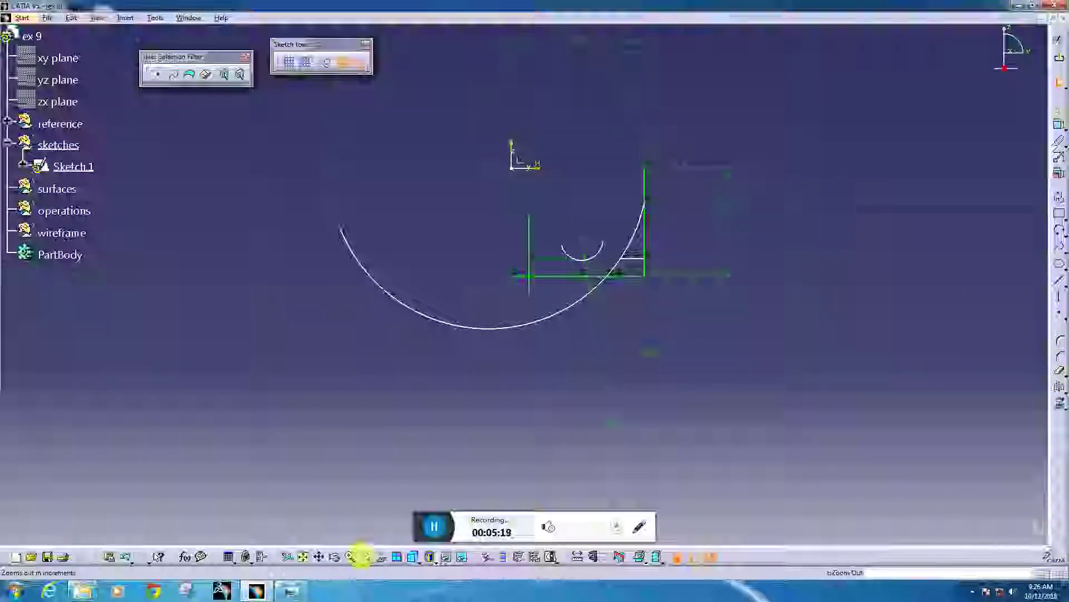
# - Try to make the large arc's upper endpoint coincident with the top end of the vertical profile line
pyautogui.click(1058, 125)
pyautogui.click(647, 205)
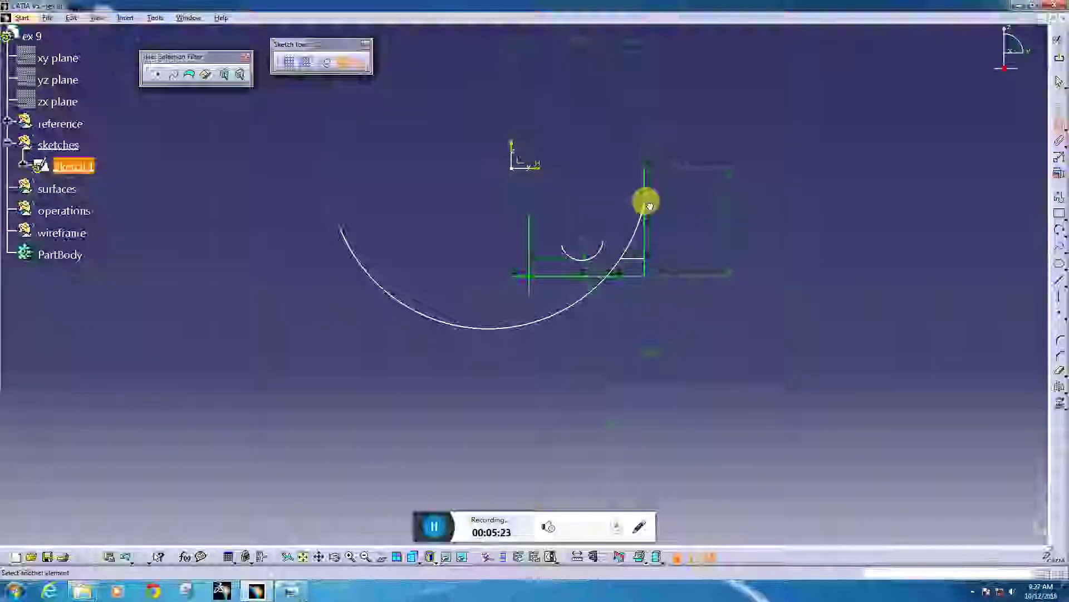
pyautogui.rightClick(688, 182)
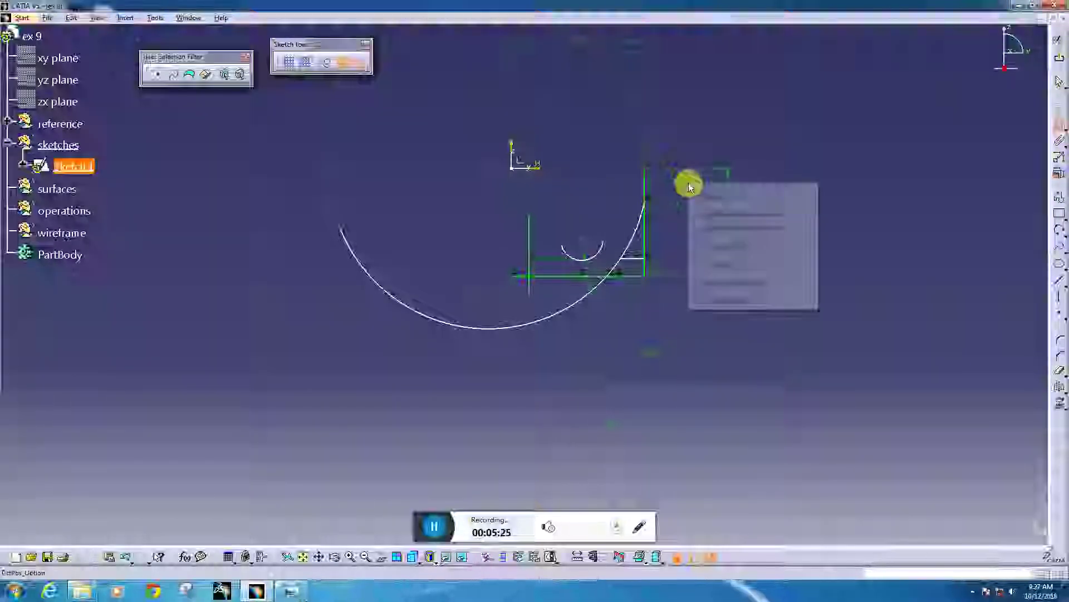
pyautogui.click(713, 263)
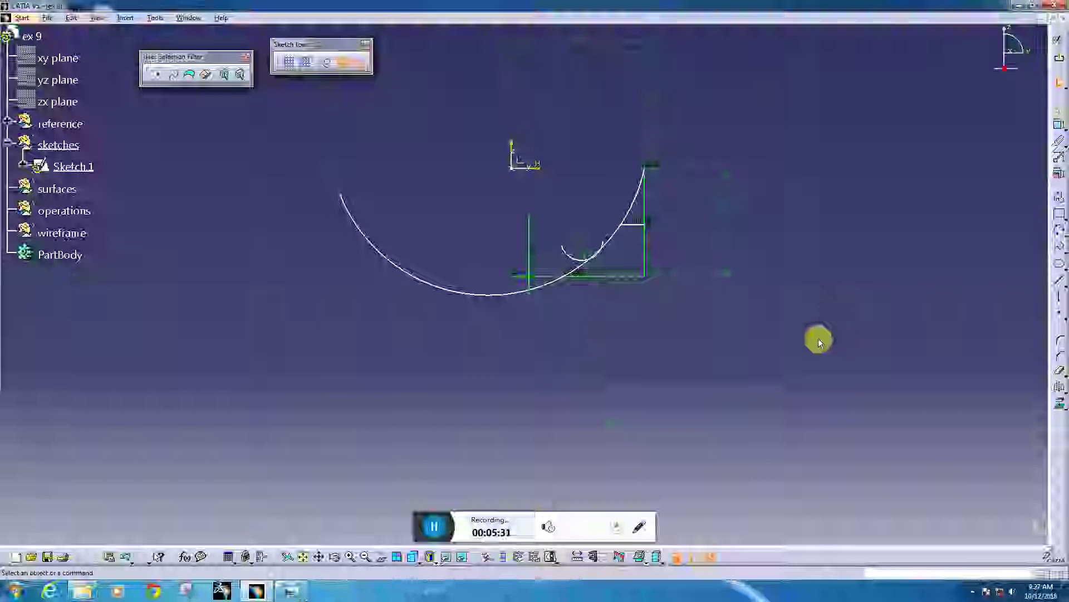
# - Check the base dimensions in the bottle drawing and undo the coincidence constraint on the large arc's endpoint
pyautogui.click(284, 593)
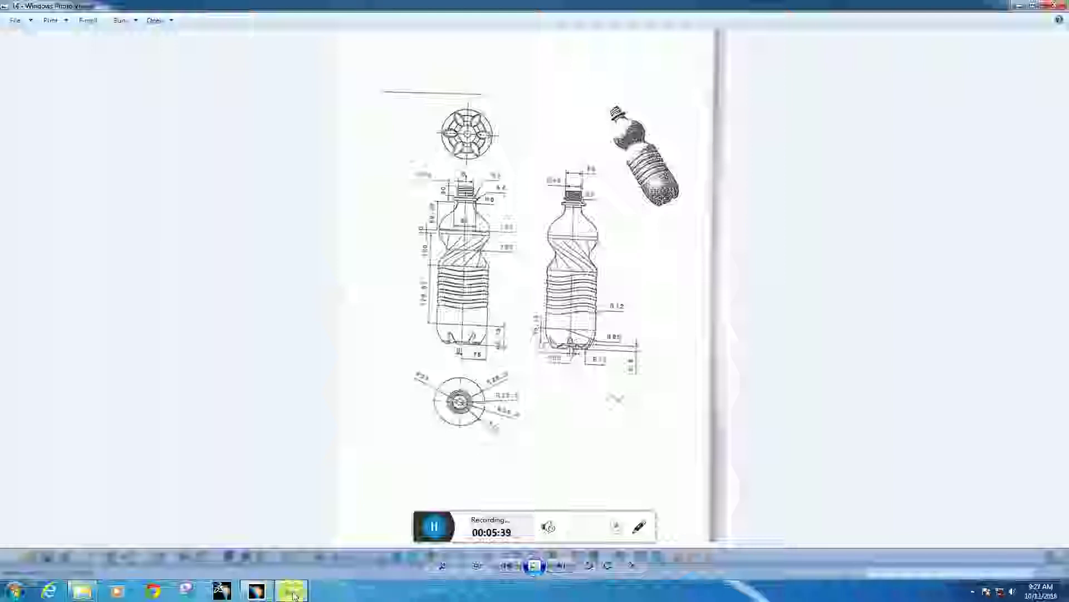
pyautogui.click(294, 594)
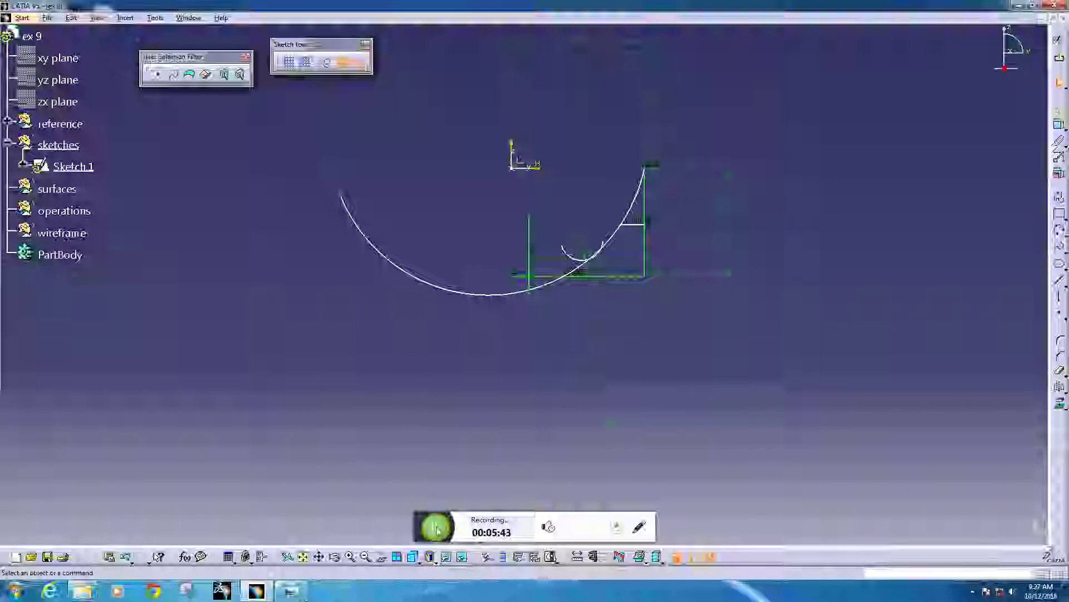
pyautogui.hotkey('ctrl', 'z')
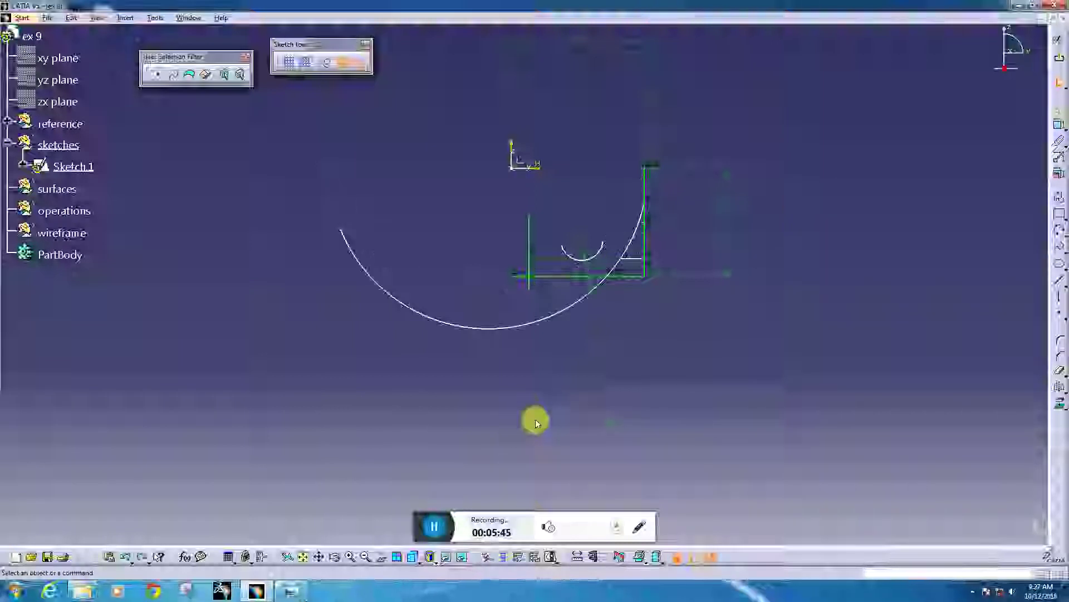
# - Constrain the vertical distance between the large arc's upper endpoint and the top end of the vertical profile line
pyautogui.click(1059, 128)
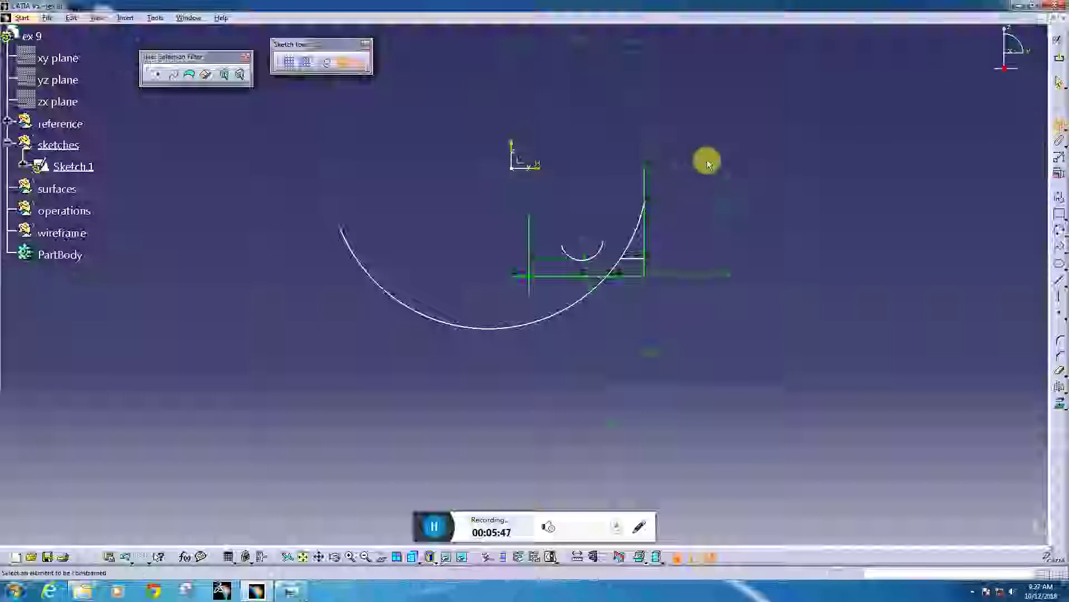
pyautogui.click(648, 205)
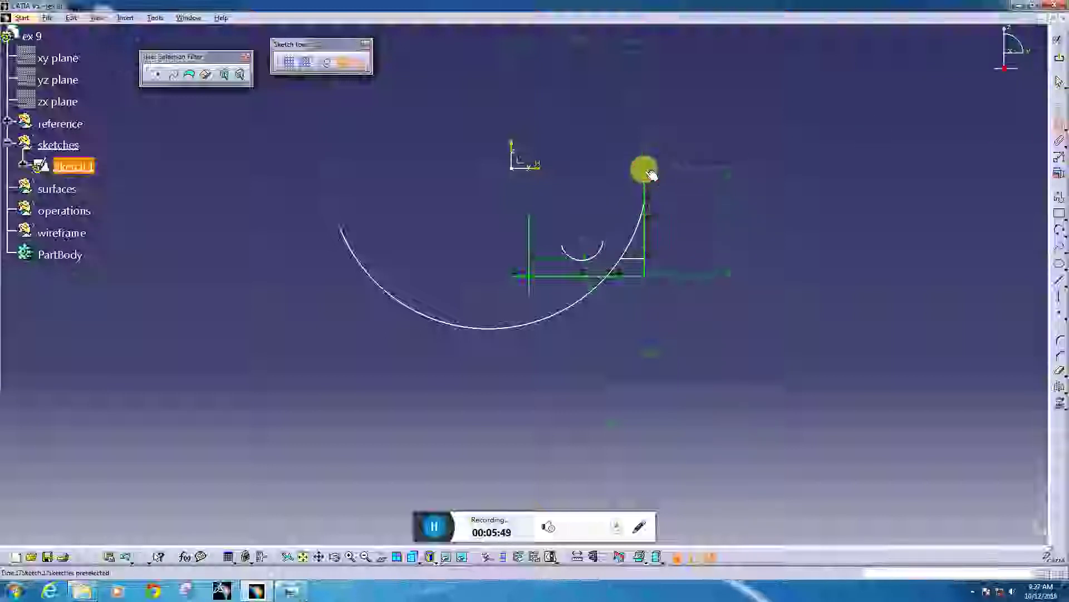
pyautogui.doubleClick(781, 187)
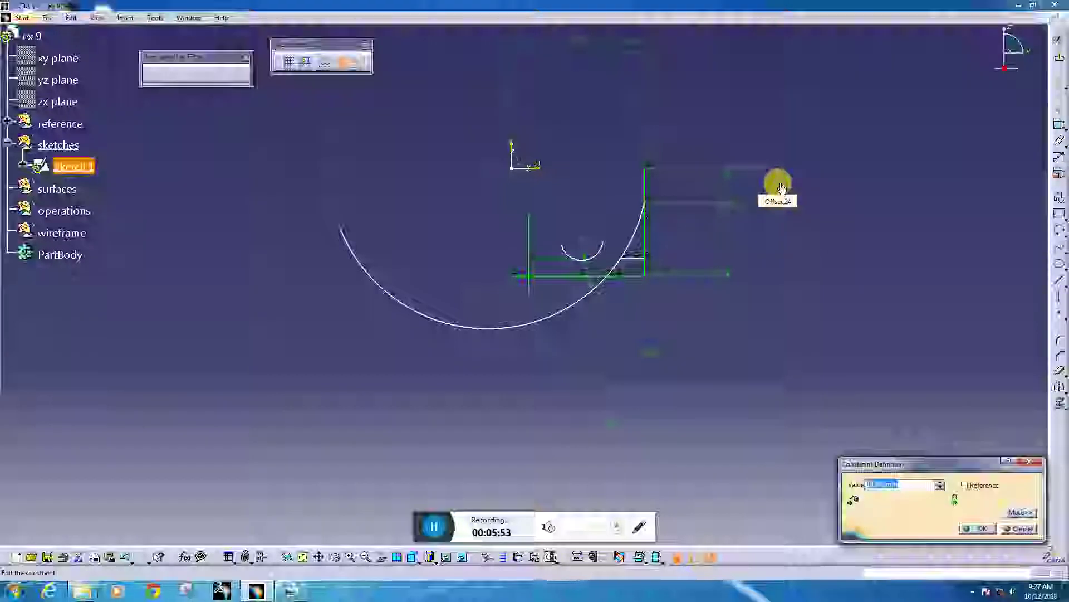
pyautogui.write('1')
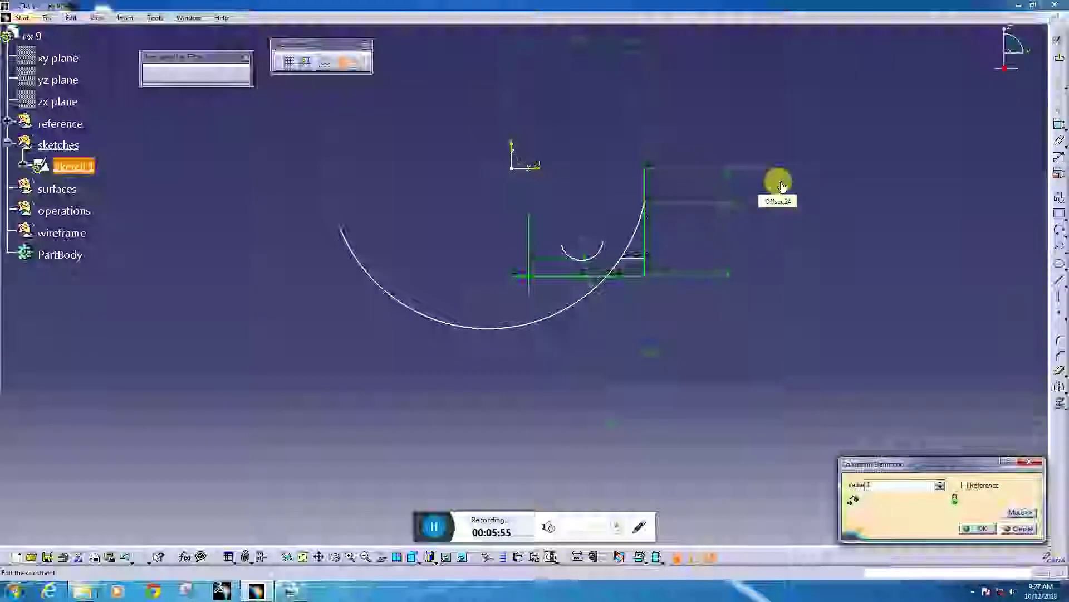
pyautogui.press('Return')
pyautogui.click(826, 198)
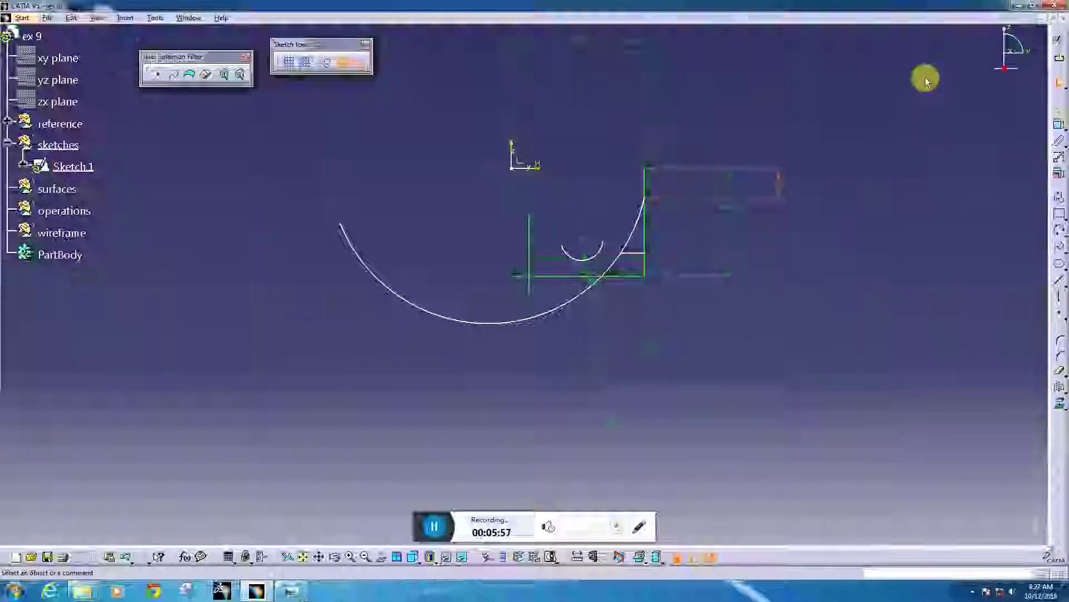
# - Apply a tangency constraint between the small 12 mm arc and the base line
pyautogui.click(1058, 177)
pyautogui.click(1055, 126)
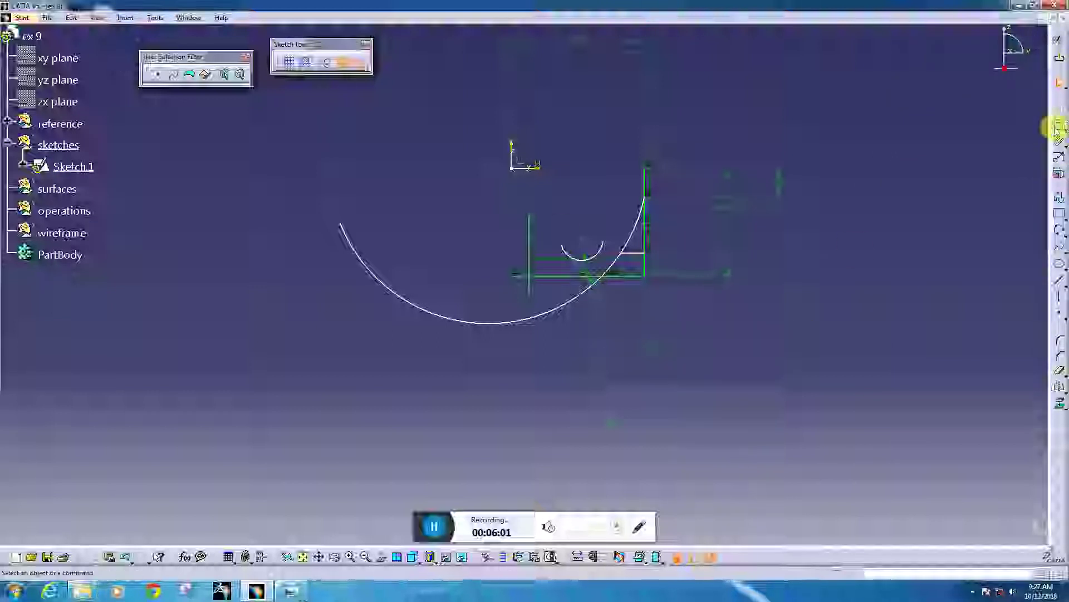
pyautogui.click(888, 210)
pyautogui.click(597, 260)
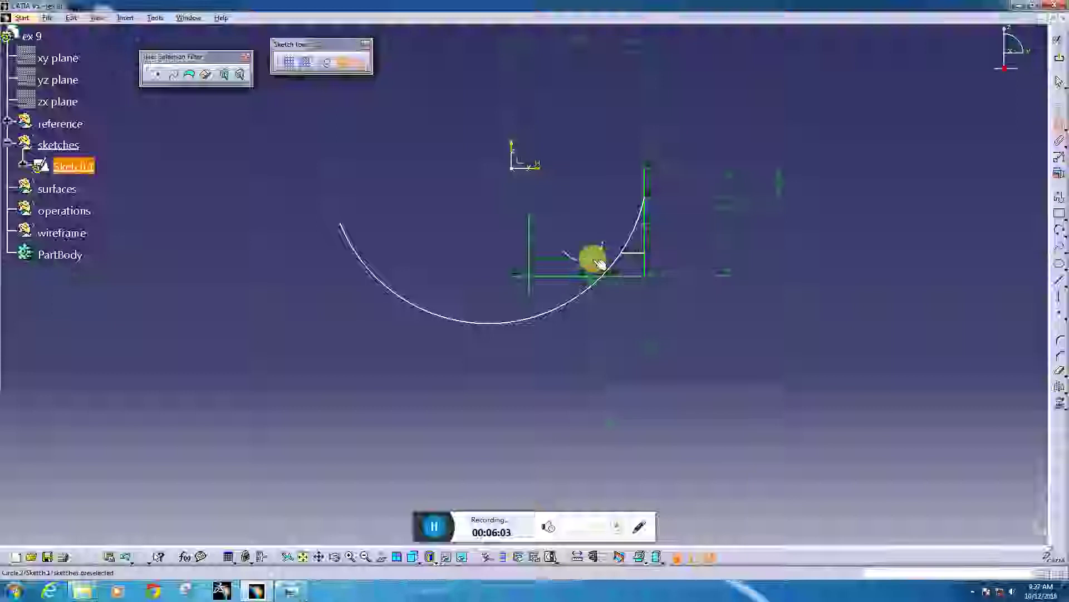
pyautogui.rightClick(713, 261)
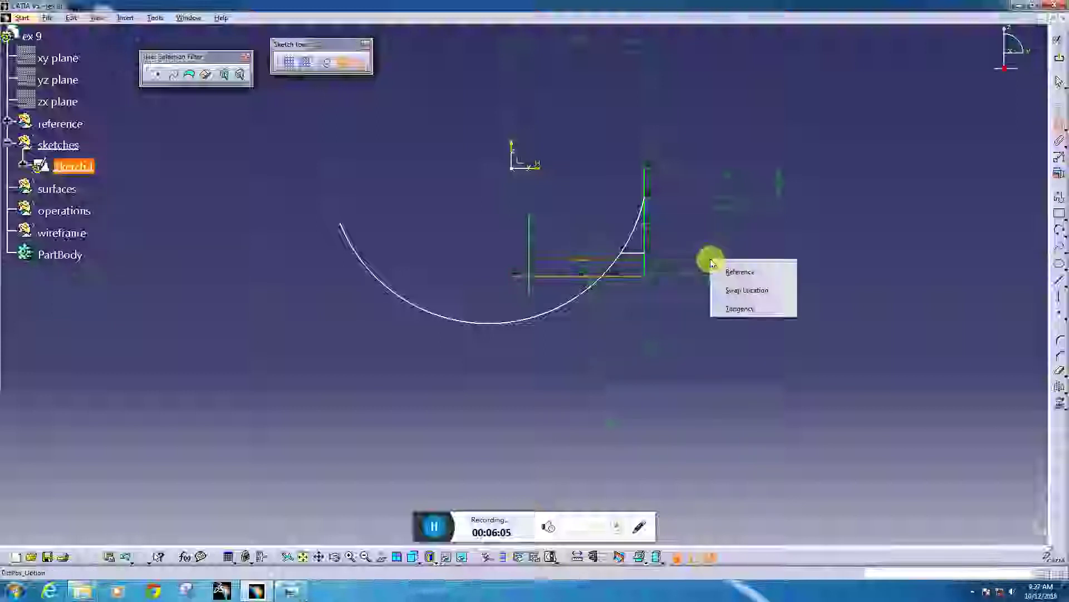
pyautogui.click(729, 306)
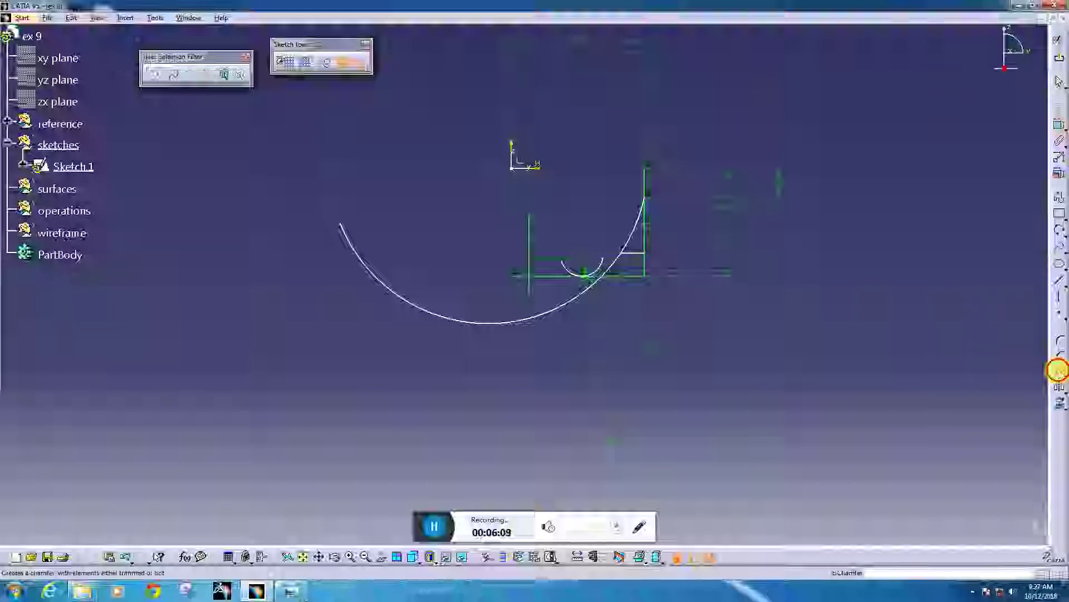
# - Trim away the portion of the large arc that extends below the horizontal base line
pyautogui.click(1059, 372)
pyautogui.click(421, 309)
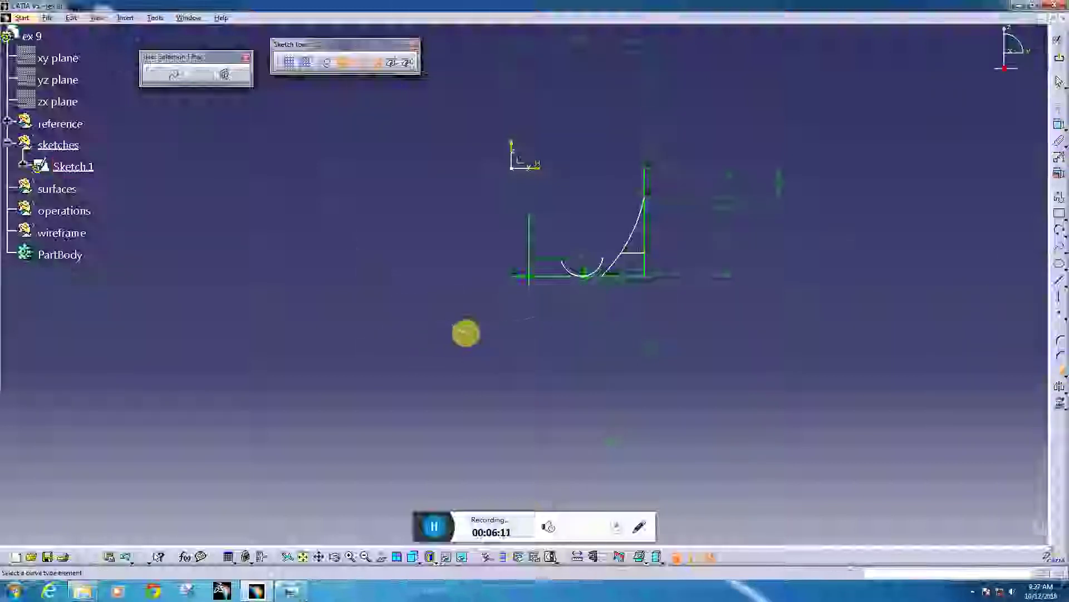
pyautogui.moveTo(630, 343)
pyautogui.keyDown('ctrl'); pyautogui.mouseDown(button='middle')
pyautogui.moveTo(640, 301)
pyautogui.moveTo(587, 345)
pyautogui.mouseUp(button='middle'); pyautogui.keyUp('ctrl')
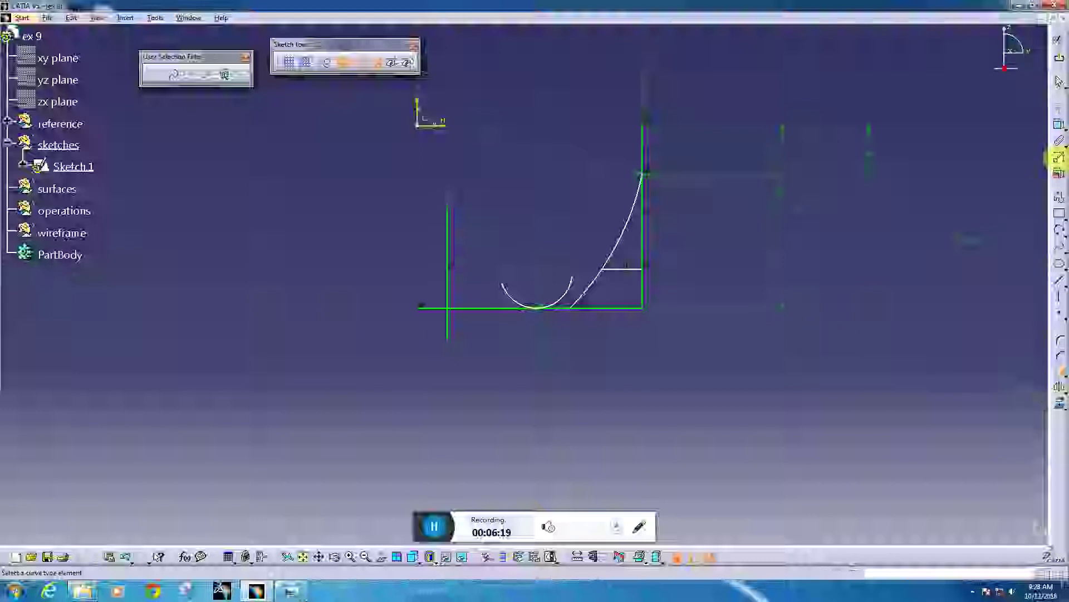
# - Make the small arc's outer endpoint coincident with the large arc's lower endpoint on the base line
pyautogui.click(1059, 125)
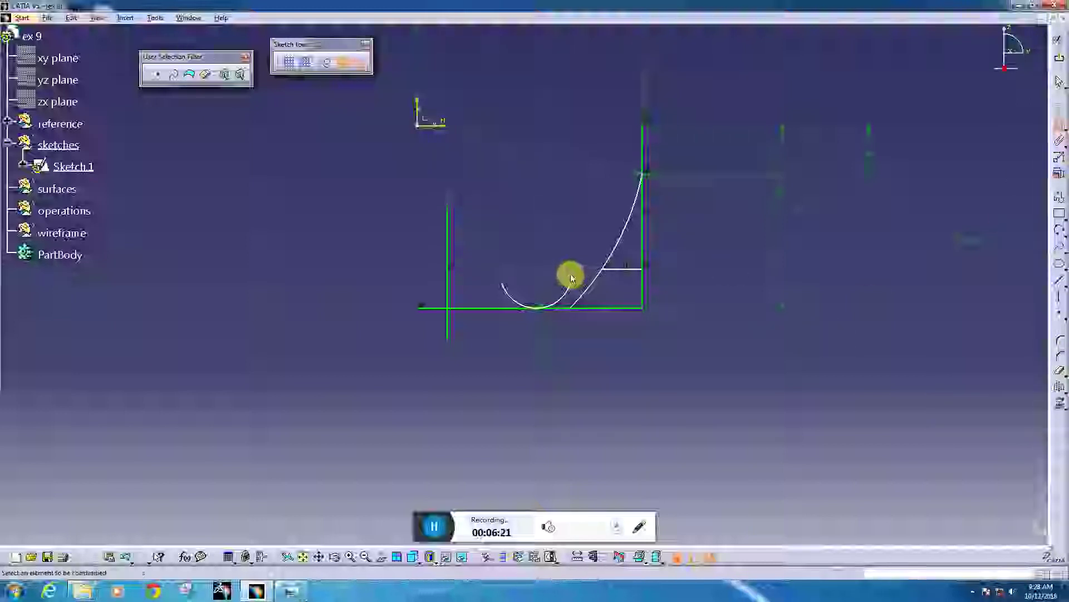
pyautogui.click(574, 280)
pyautogui.click(576, 312)
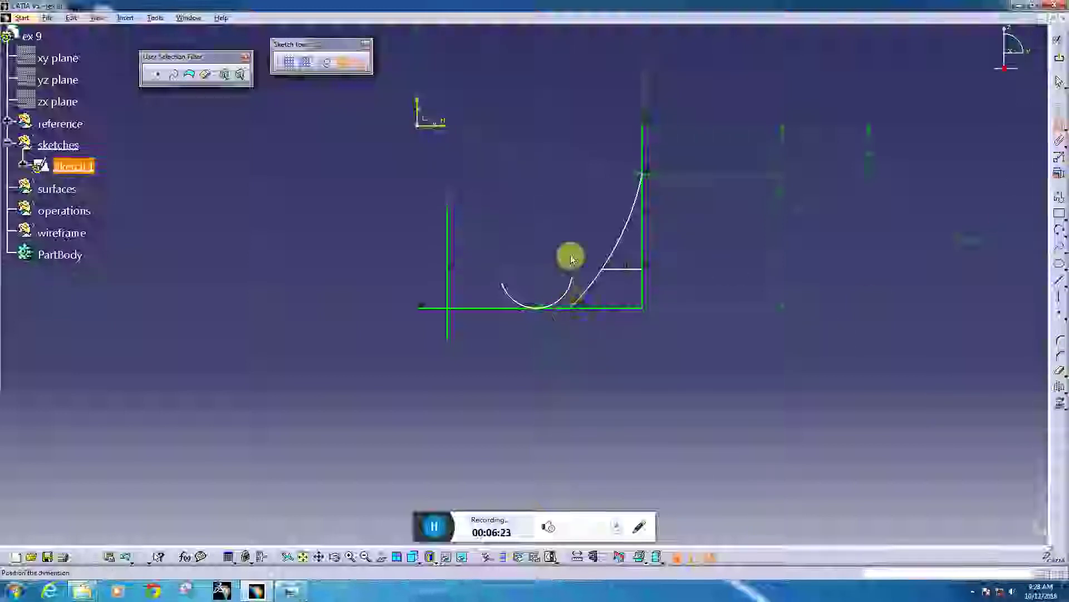
pyautogui.rightClick(553, 229)
pyautogui.click(584, 313)
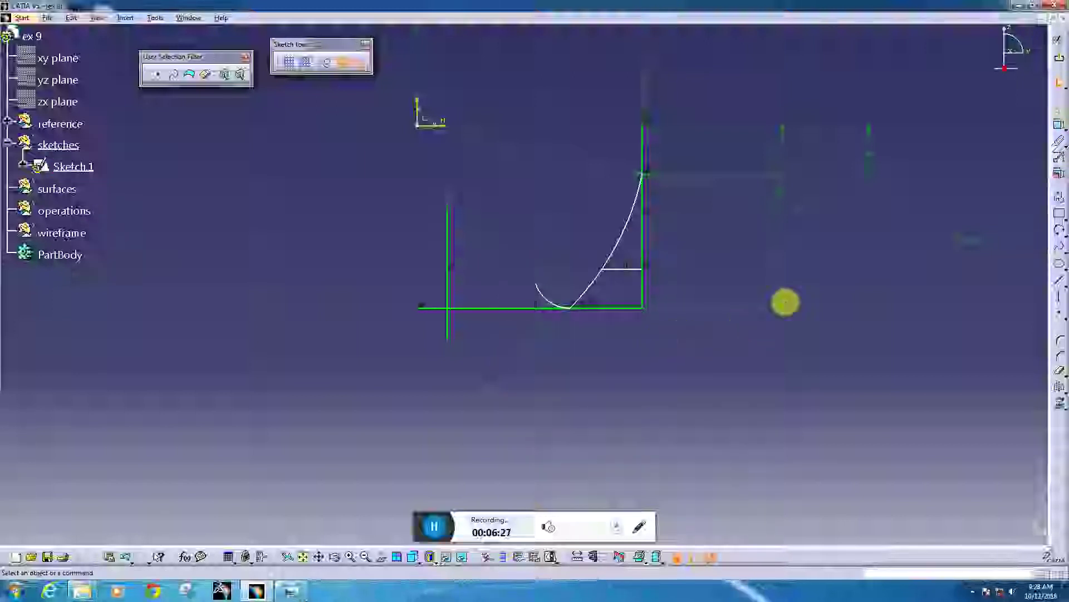
# - Check the base dimensions in the bottle drawing and sketch a horizontal line about 93 mm long above the base line
pyautogui.click(290, 590)
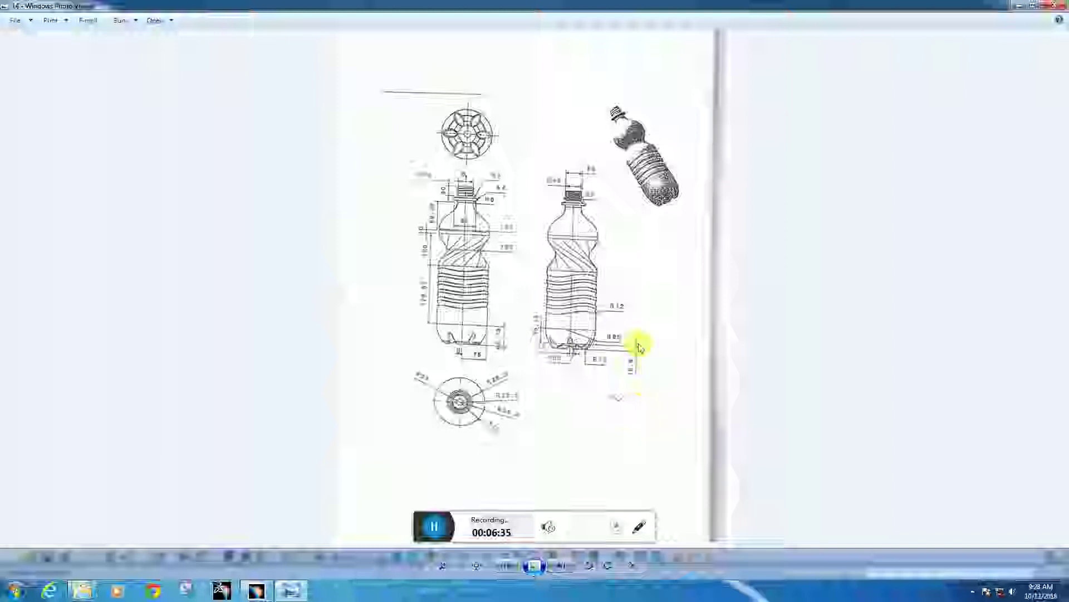
pyautogui.click(256, 590)
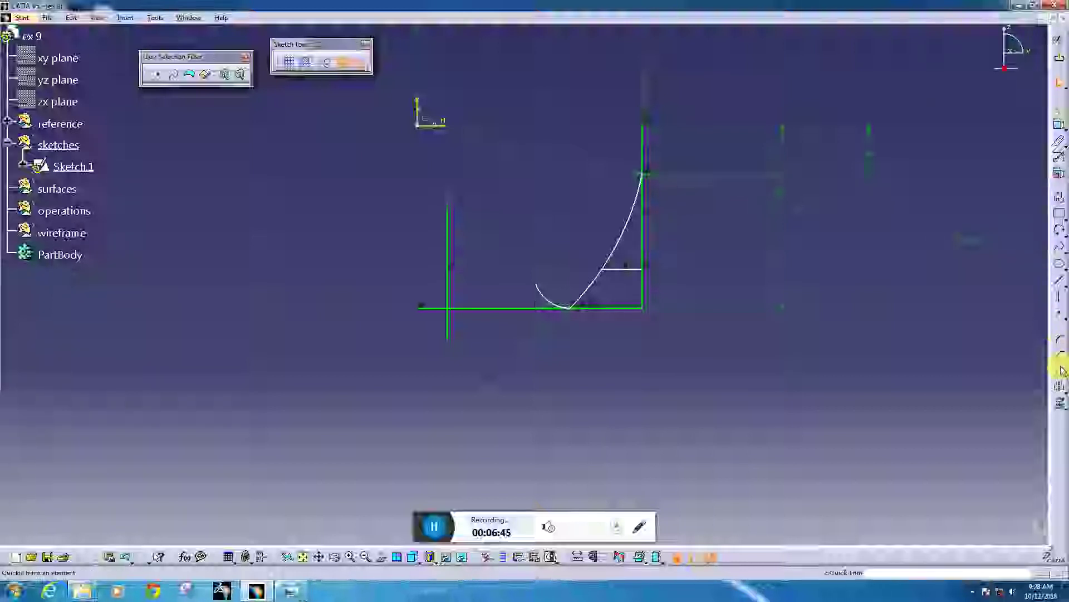
pyautogui.click(1059, 212)
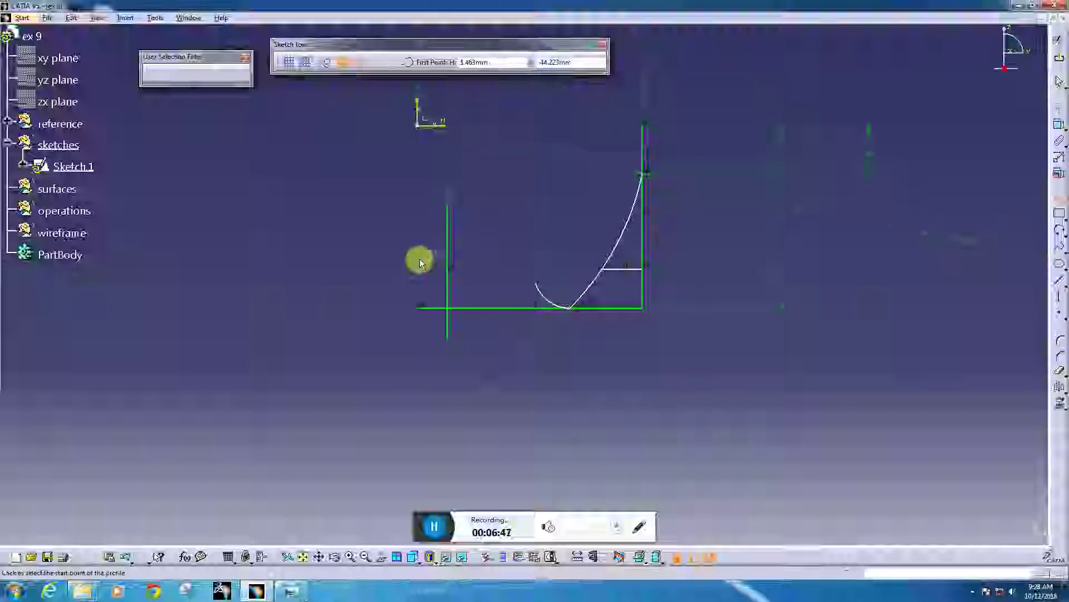
pyautogui.click(417, 230)
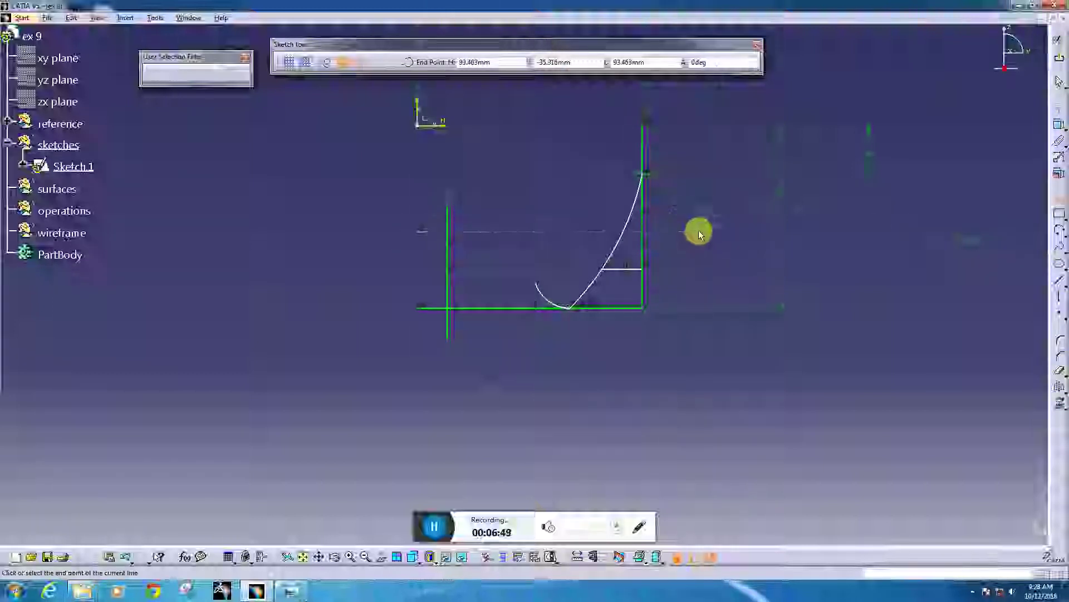
pyautogui.click(698, 230)
pyautogui.press('Escape')
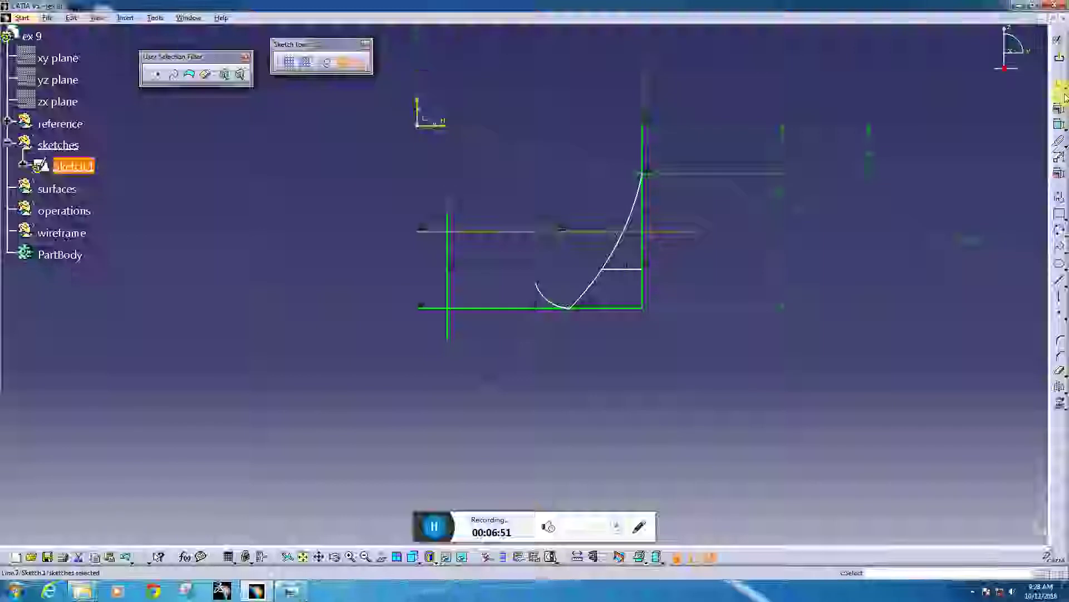
# - Constrain the new horizontal line's offset from the base line to 15.8 mm
pyautogui.click(1057, 125)
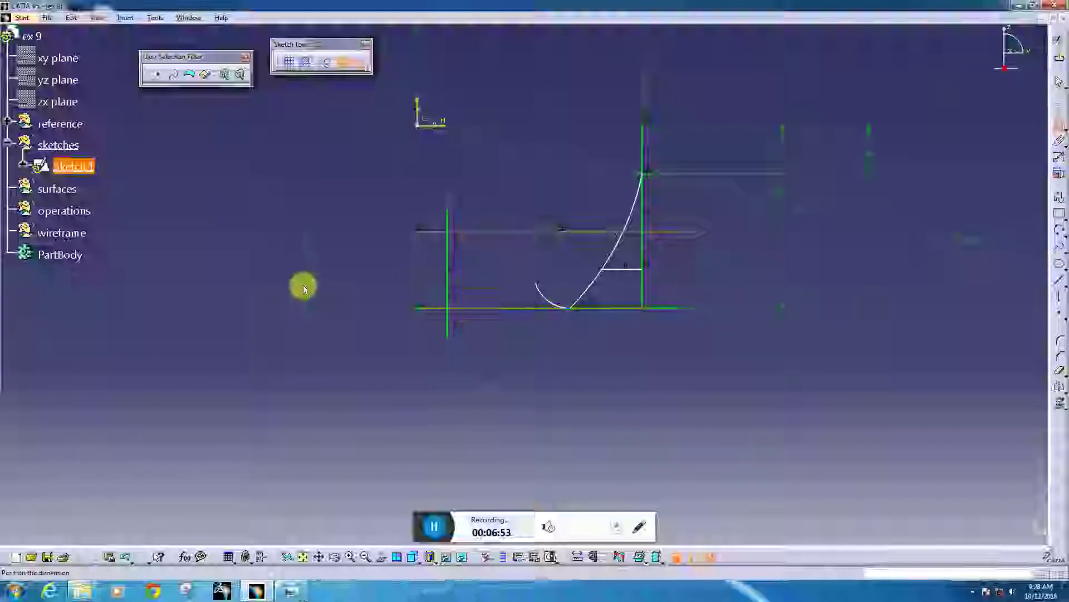
pyautogui.click(303, 283)
pyautogui.doubleClick(305, 284)
pyautogui.write('15.8')
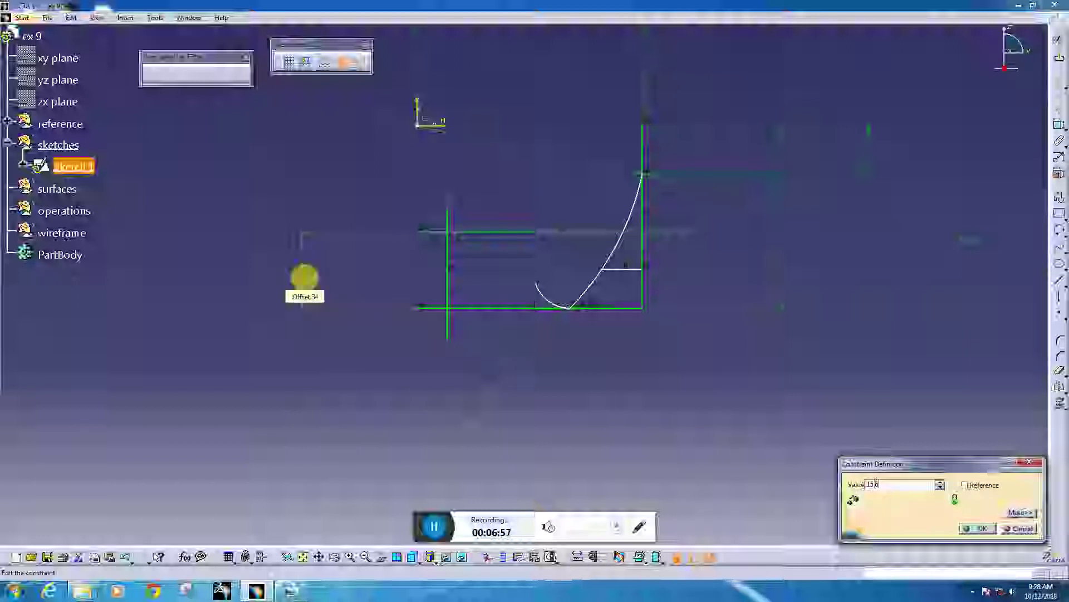
pyautogui.press('Return')
pyautogui.click(810, 392)
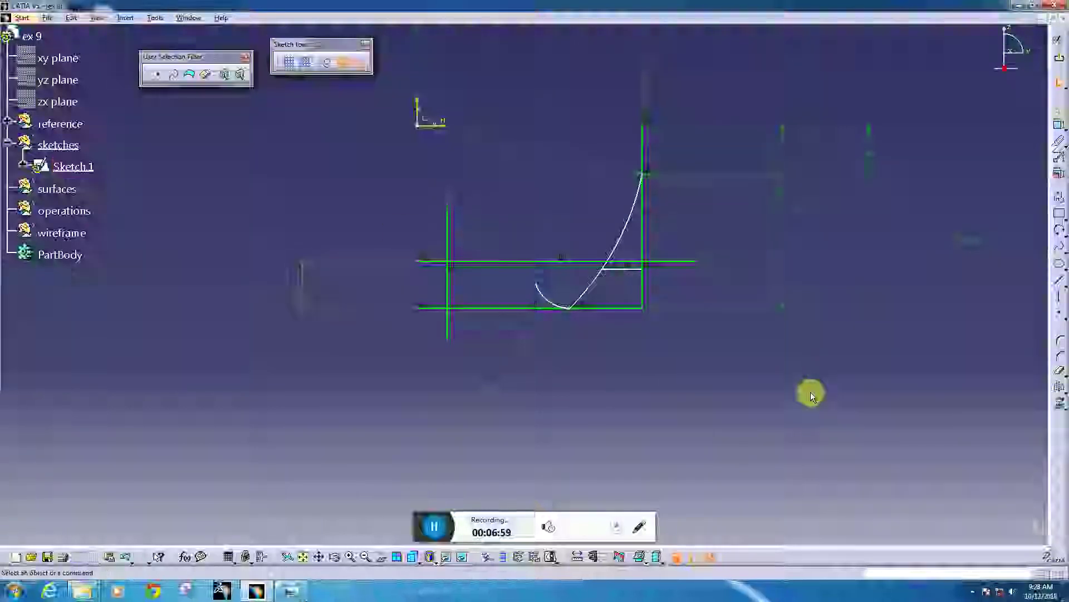
# - Trim the upper horizontal line between the short vertical line and the large arc, and the vertical line's portion above it
pyautogui.click(1060, 355)
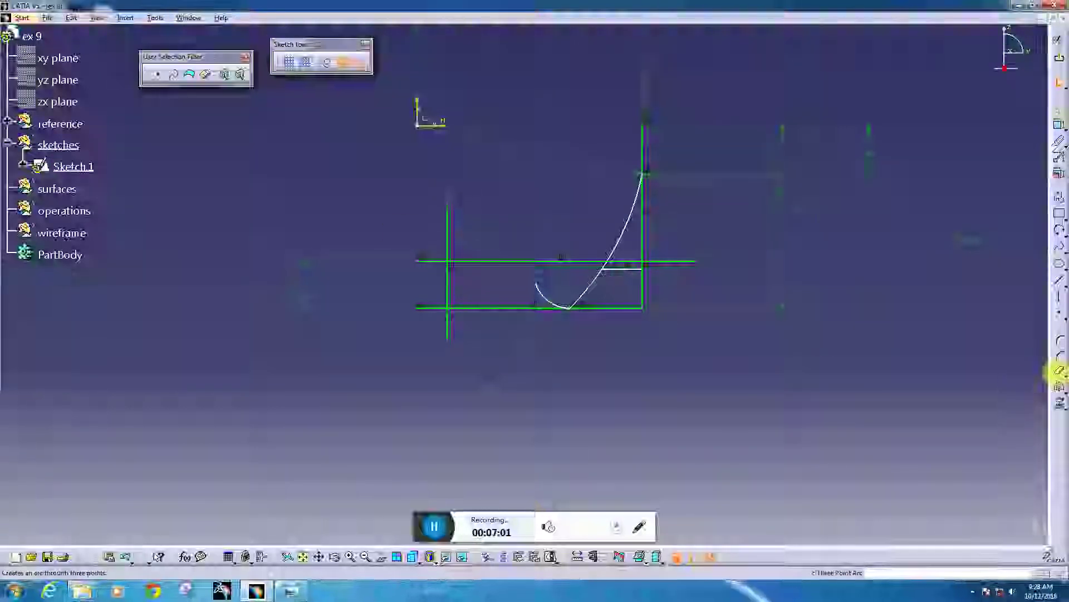
pyautogui.click(1058, 370)
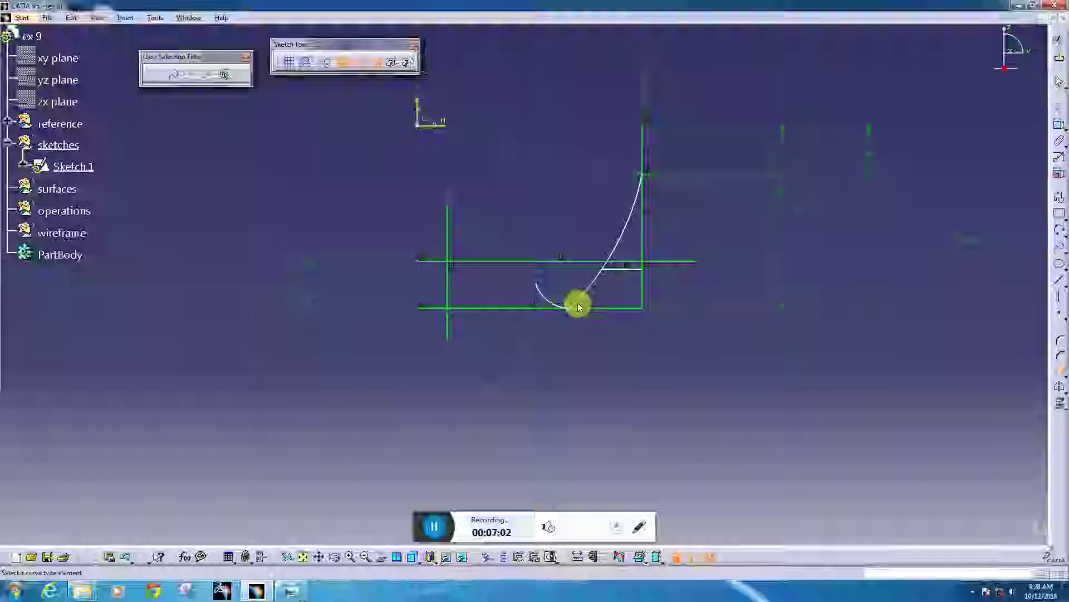
pyautogui.click(482, 261)
pyautogui.click(450, 242)
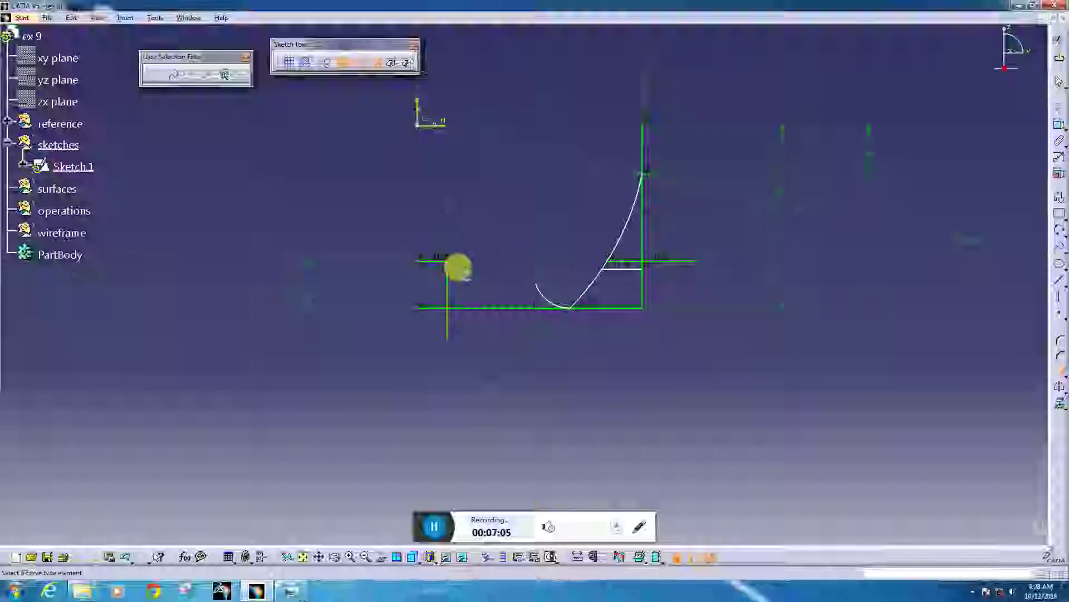
pyautogui.click(459, 333)
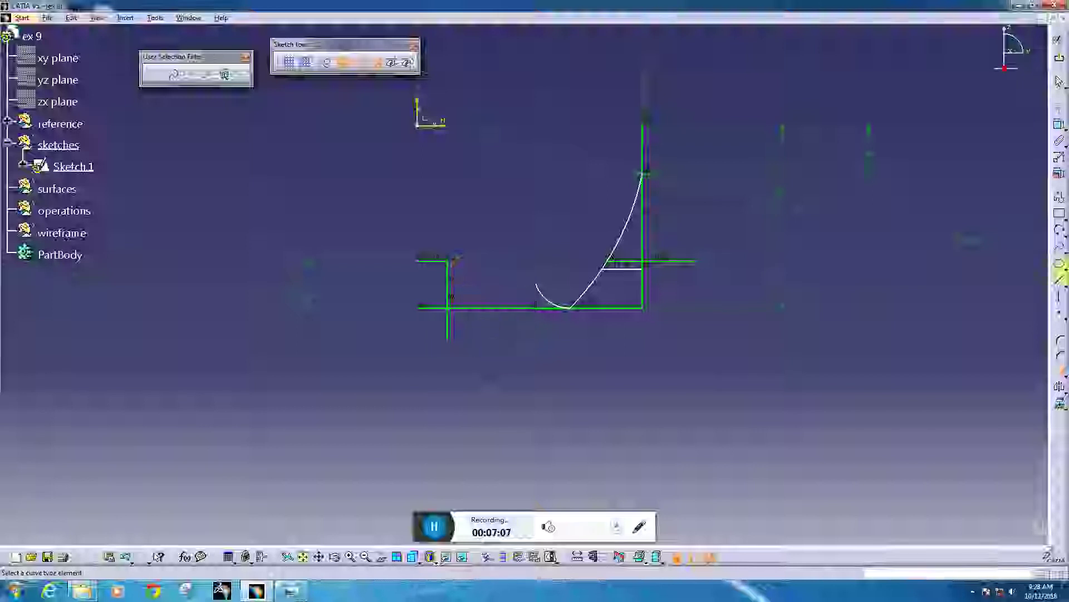
# - Draw a three-point arc of about 43 mm radius from the upper line's trimmed corner, and stretch its free end below the base line
pyautogui.click(1060, 247)
pyautogui.click(1060, 232)
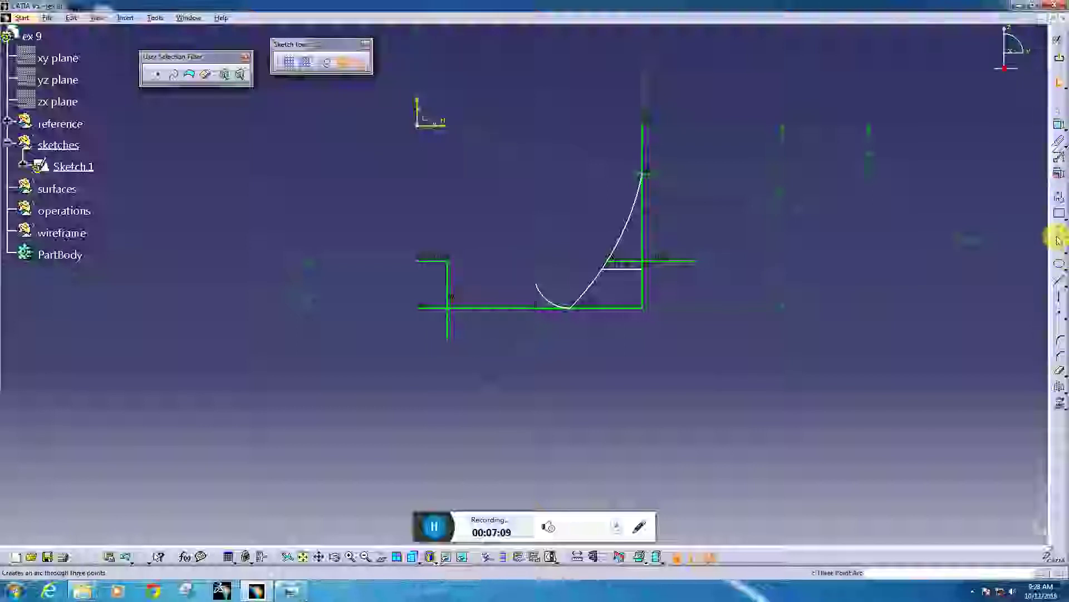
pyautogui.click(445, 260)
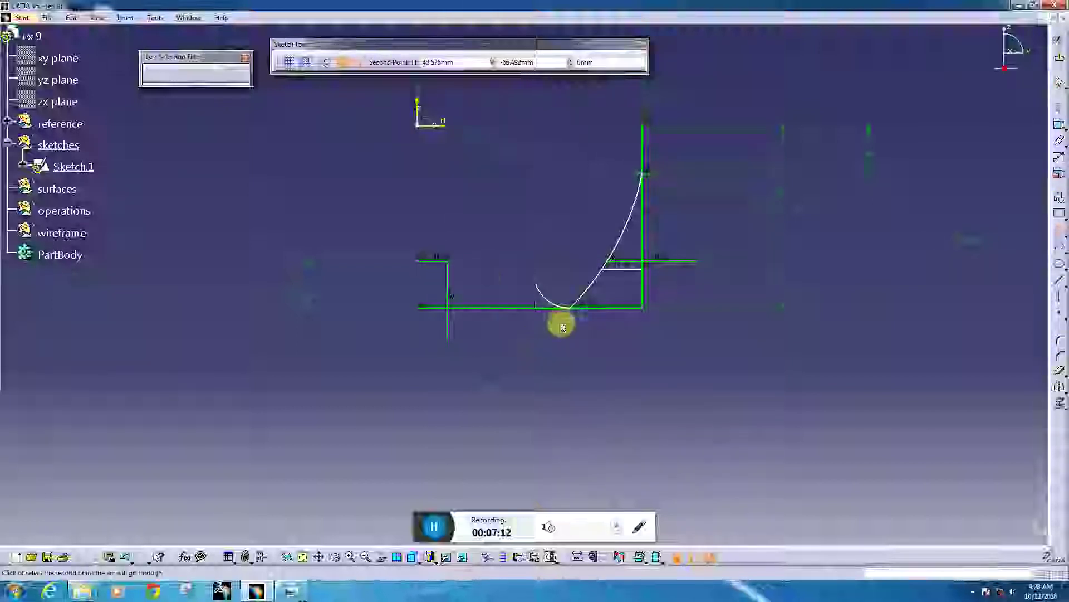
pyautogui.click(570, 265)
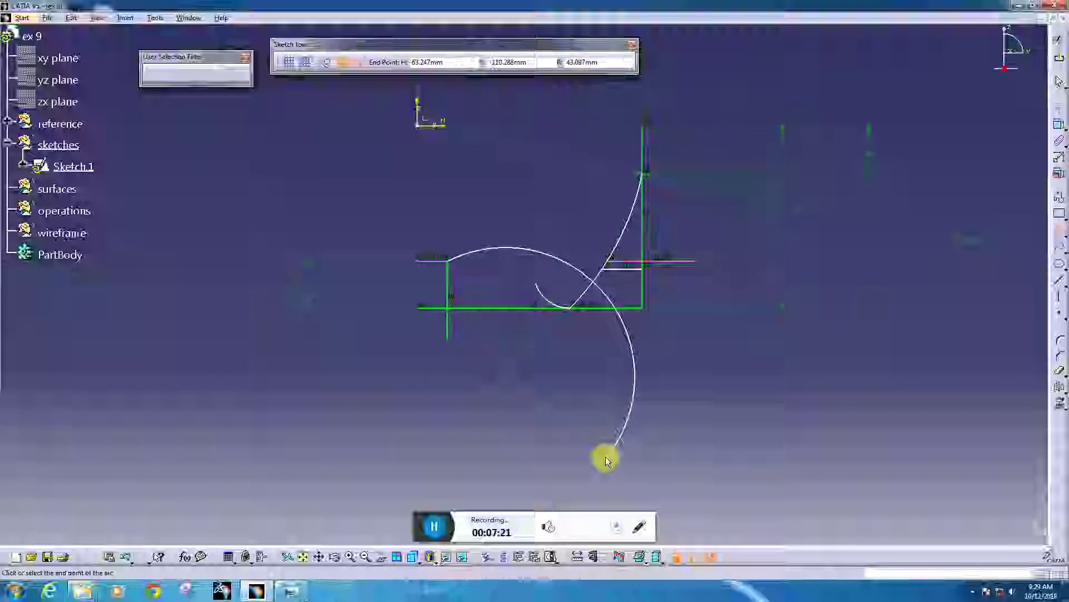
pyautogui.click(606, 456)
pyautogui.click(624, 305)
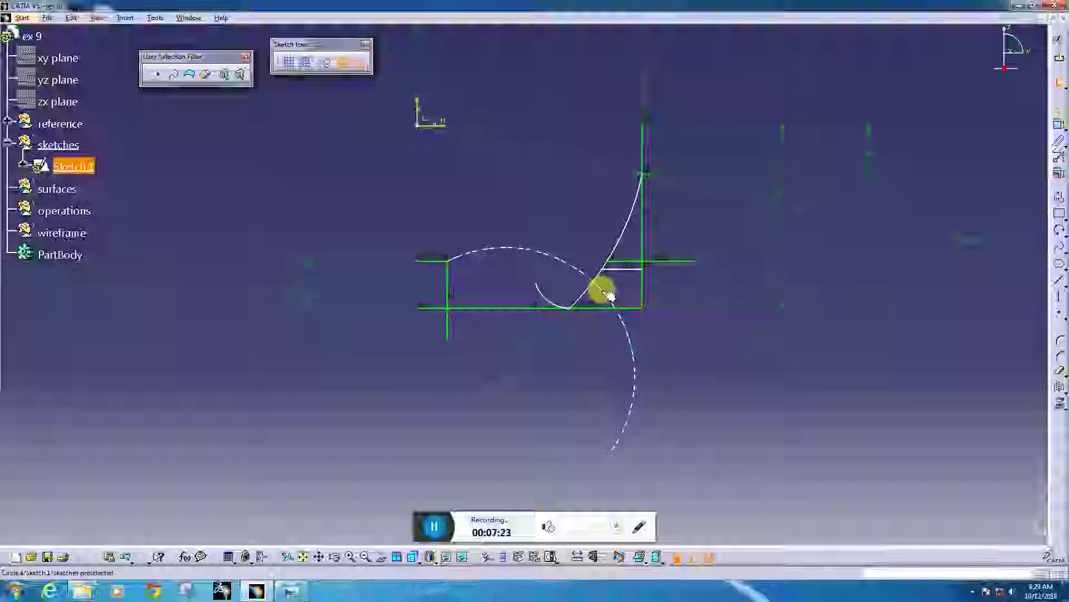
pyautogui.press('Delete')
pyautogui.moveTo(584, 317); pyautogui.dragTo(556, 346)
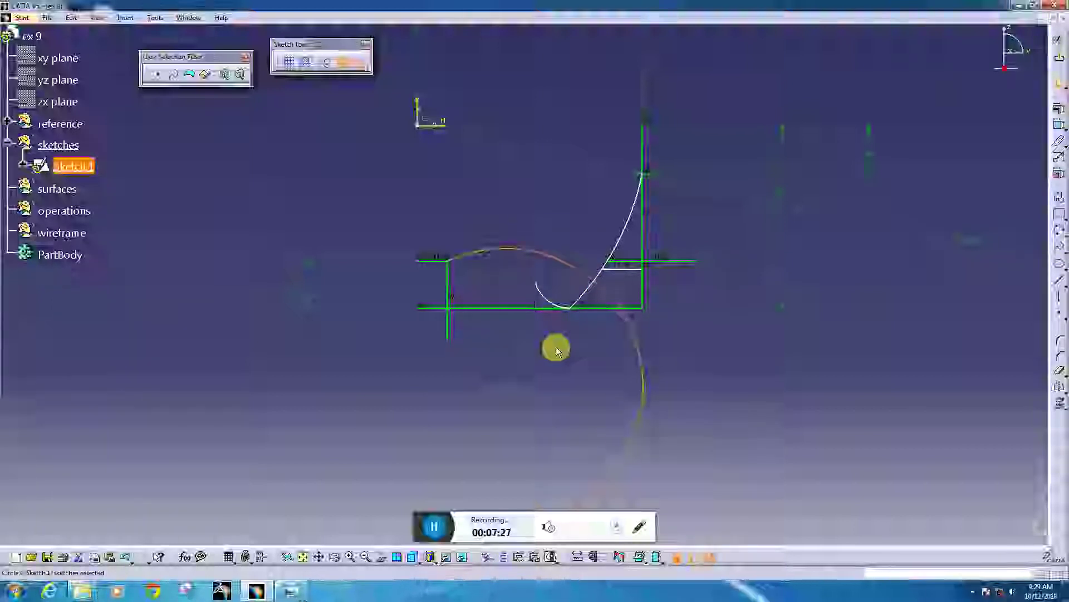
pyautogui.click(434, 525)
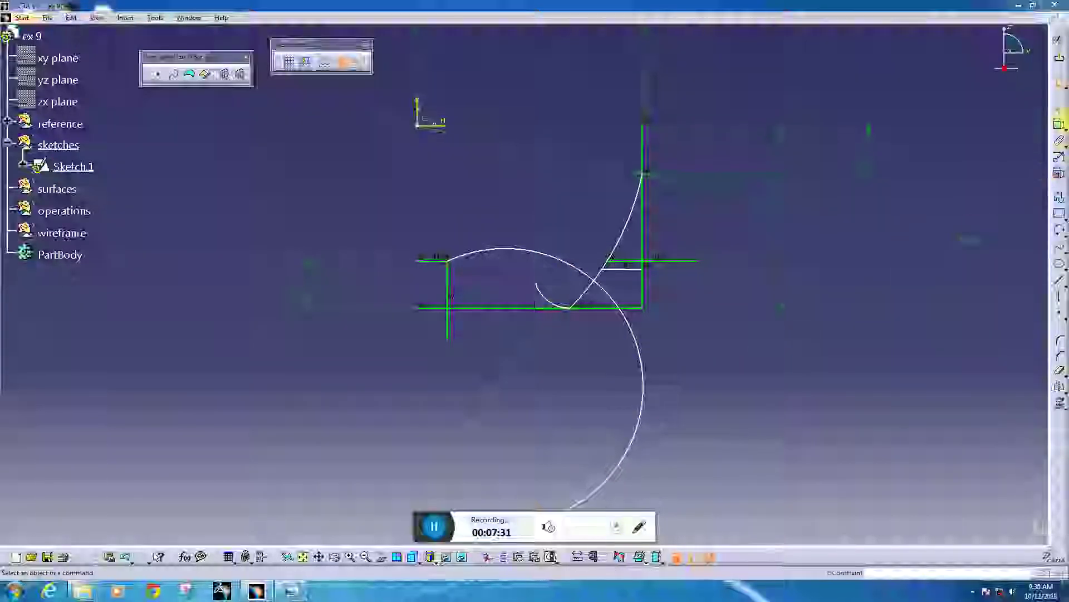
# - Apply a tangency constraint between the short upper horizontal line and the new arc
pyautogui.click(1059, 130)
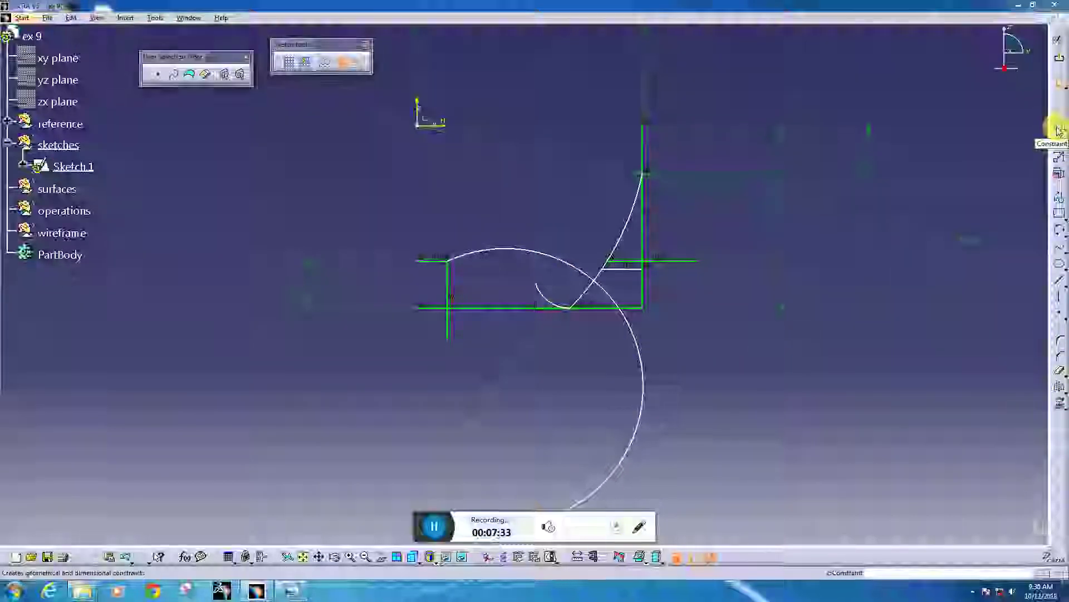
pyautogui.click(426, 261)
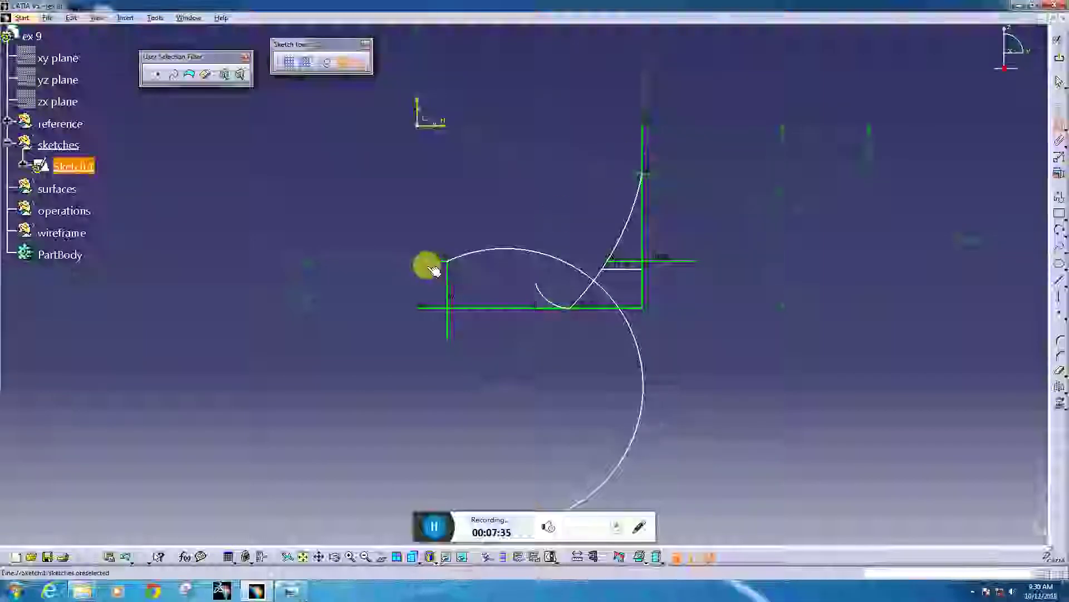
pyautogui.click(484, 254)
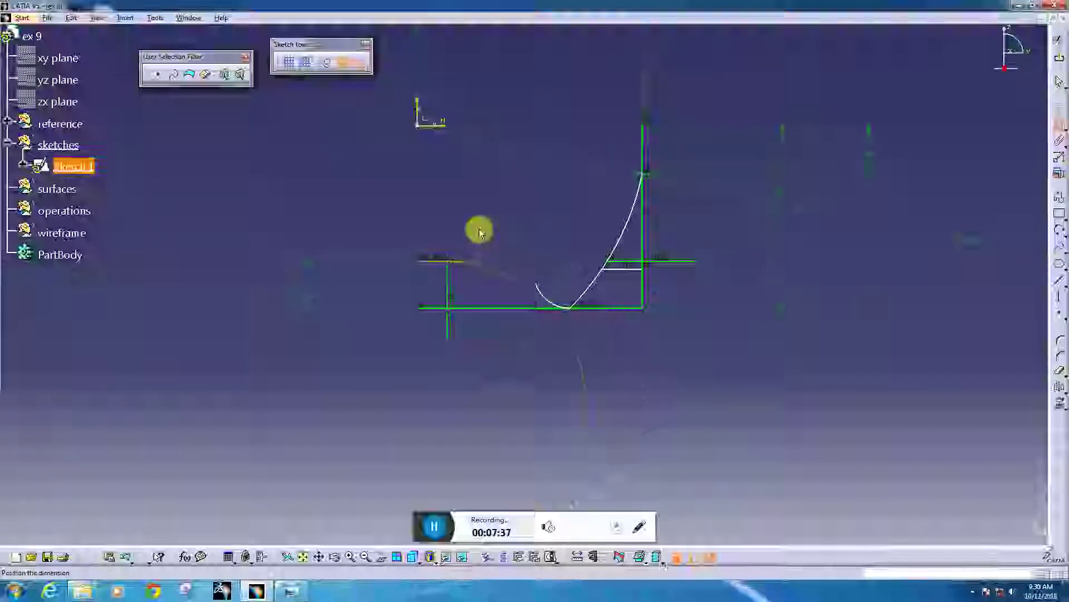
pyautogui.rightClick(478, 230)
pyautogui.click(499, 281)
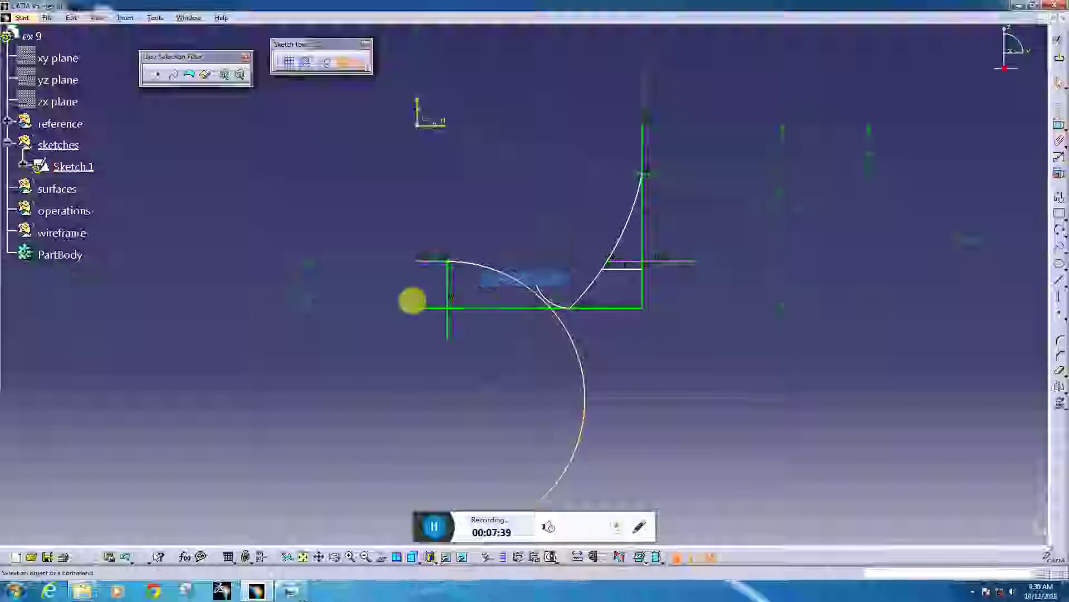
# - Apply a tangency constraint between the new arc and the small arc at the base line
pyautogui.click(1058, 128)
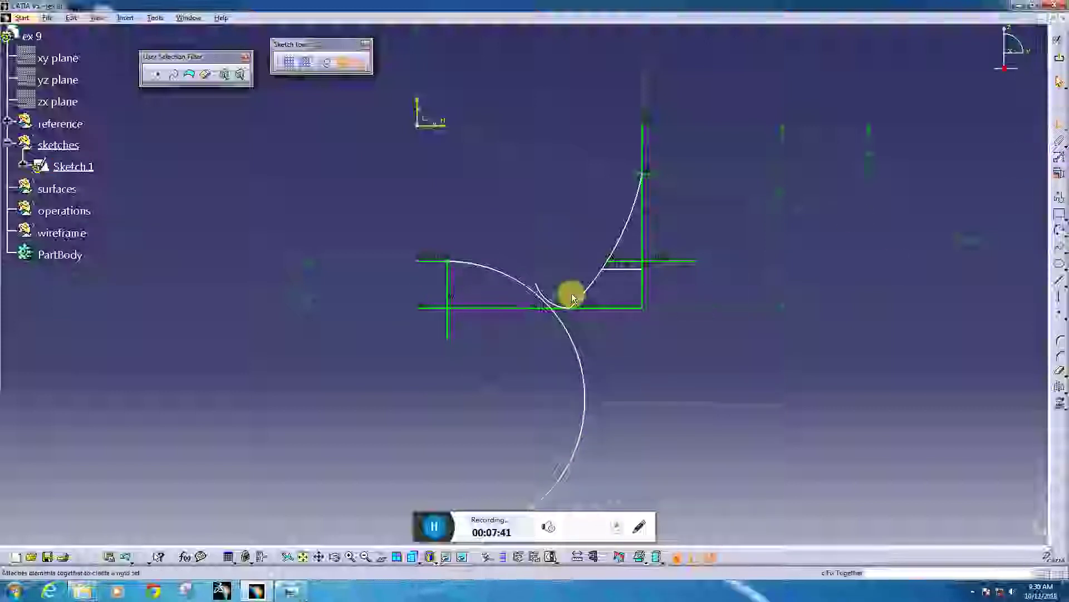
pyautogui.click(533, 289)
pyautogui.click(532, 293)
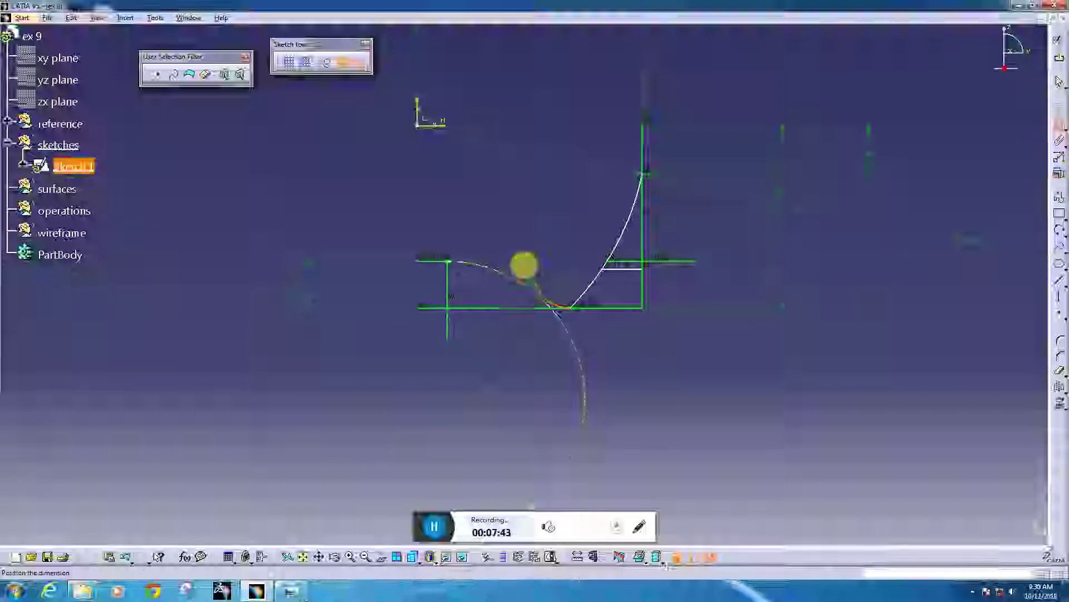
pyautogui.rightClick(520, 252)
pyautogui.click(559, 363)
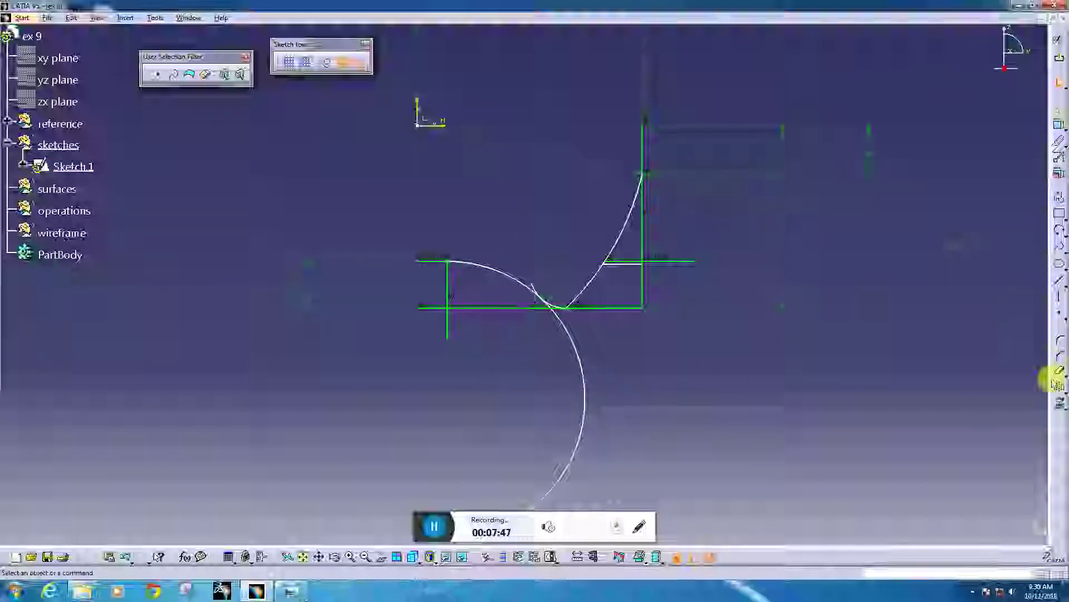
# - Trim the new arc below the base line and the excess ends where it meets the small arc
pyautogui.click(1058, 371)
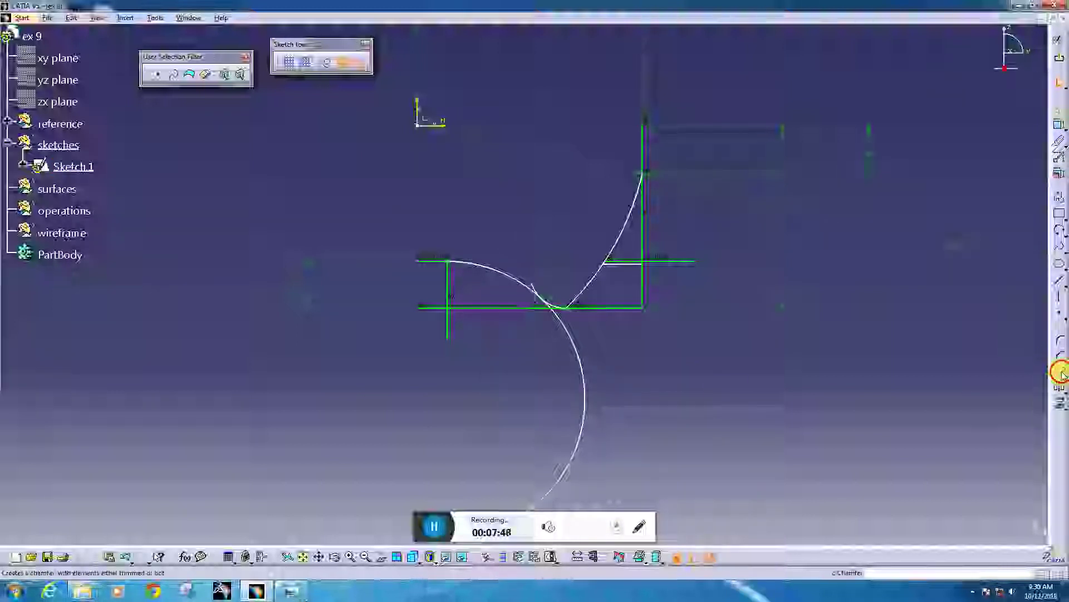
pyautogui.click(563, 336)
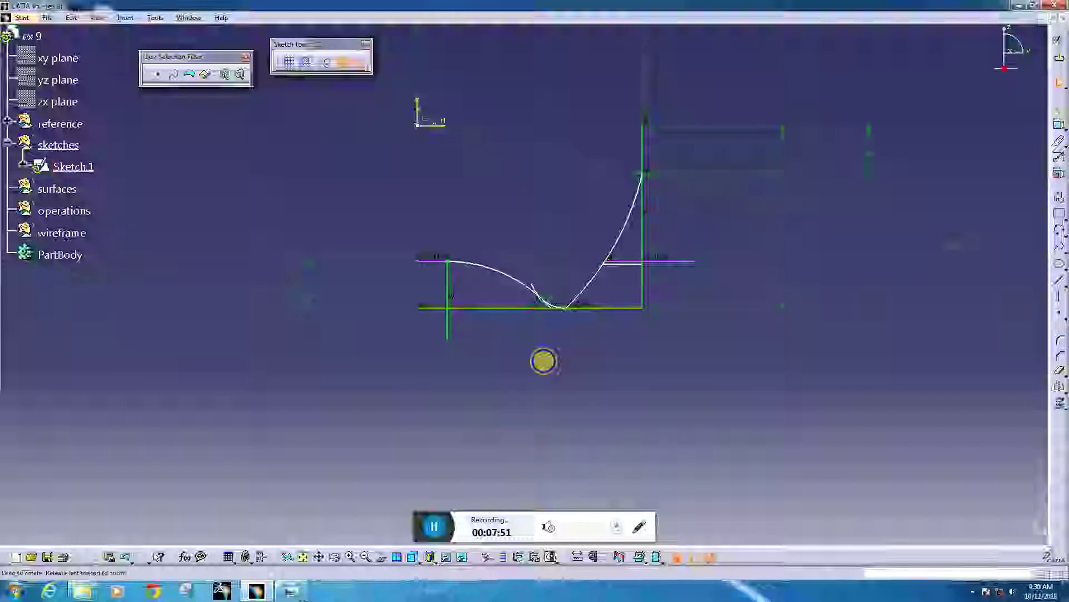
pyautogui.keyDown('ctrl'); pyautogui.moveTo(543, 360); pyautogui.dragTo(568, 288, button='middle'); pyautogui.keyUp('ctrl')
pyautogui.click(560, 298)
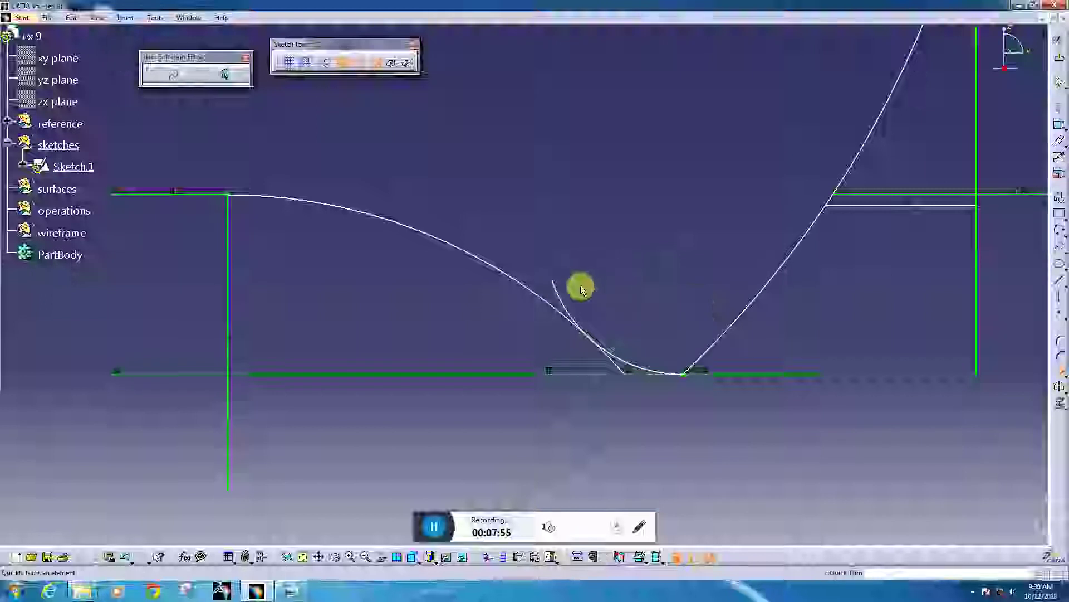
pyautogui.click(558, 295)
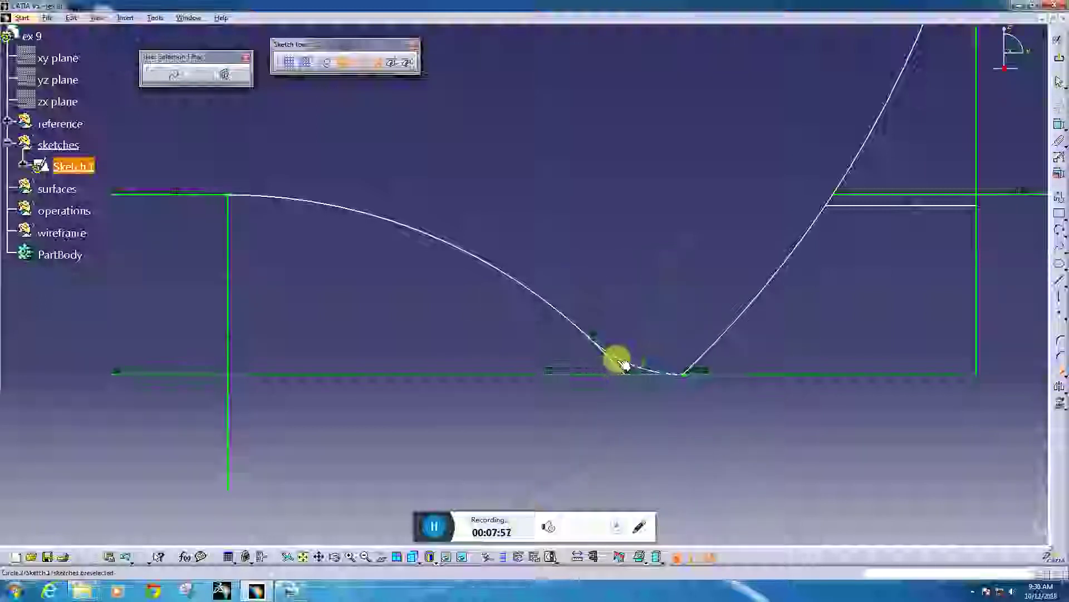
pyautogui.moveTo(473, 312); pyautogui.dragTo(482, 397, button='middle')
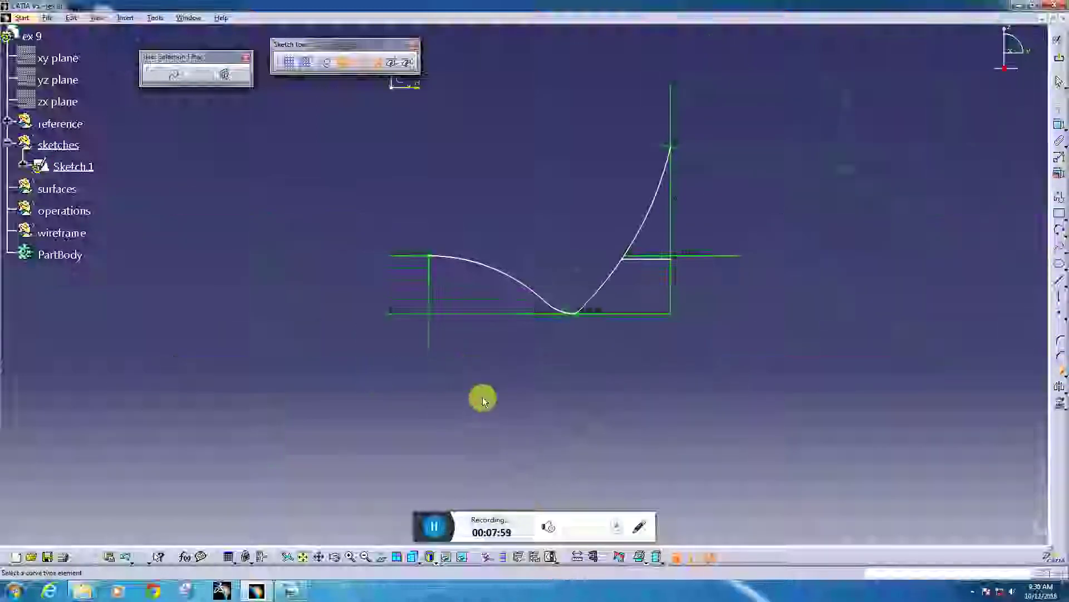
# - Check the reference drawing, then dimension the upper inner arc's radius and set it to 30 mm
pyautogui.click(292, 591)
pyautogui.click(292, 591)
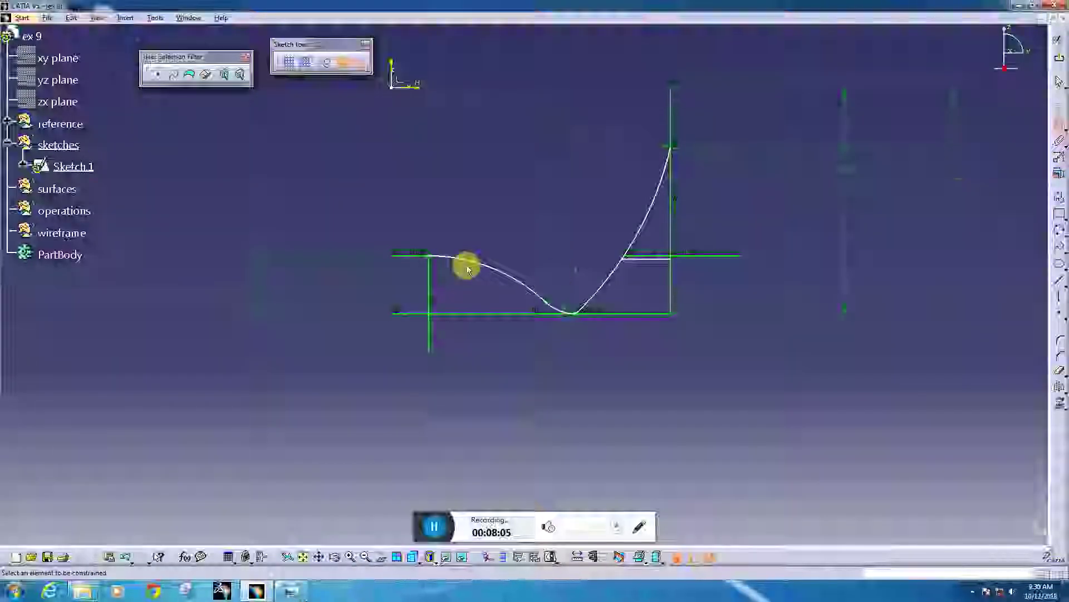
pyautogui.click(472, 261)
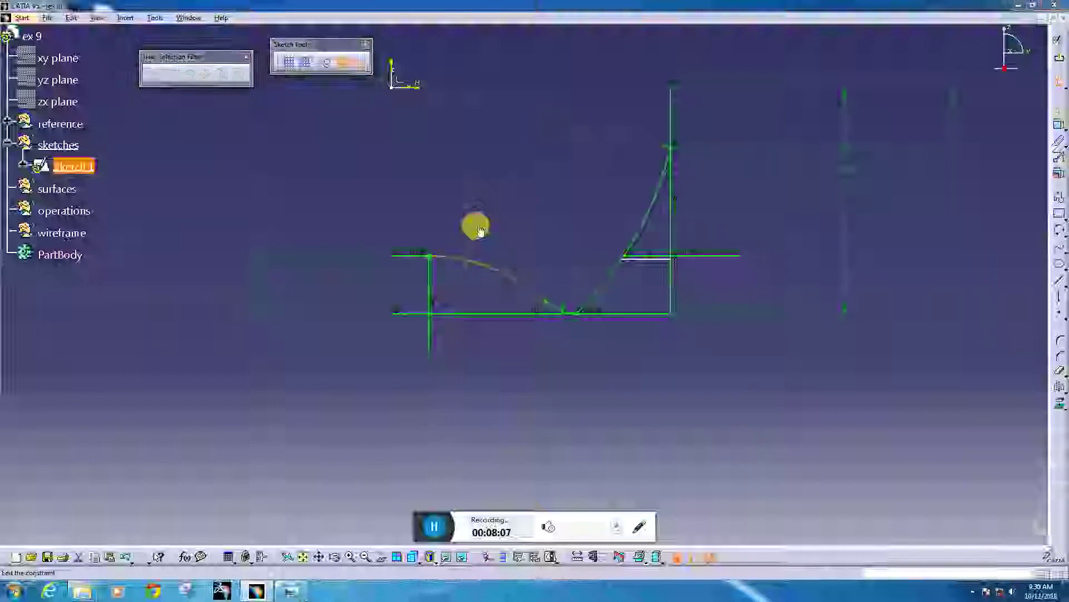
pyautogui.doubleClick(477, 225)
pyautogui.write('30')
pyautogui.press('Return')
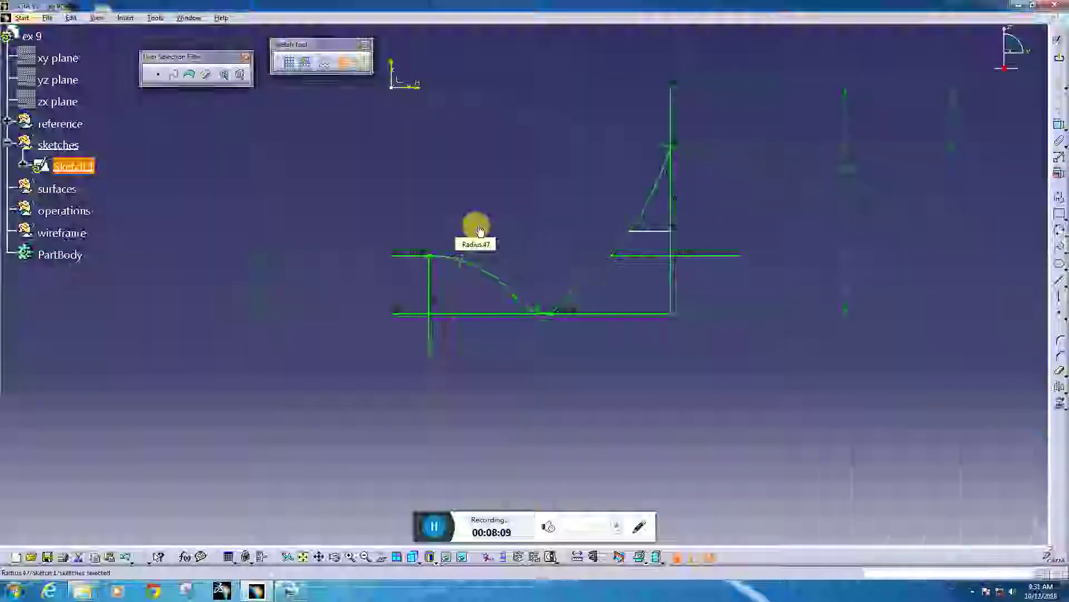
pyautogui.click(540, 152)
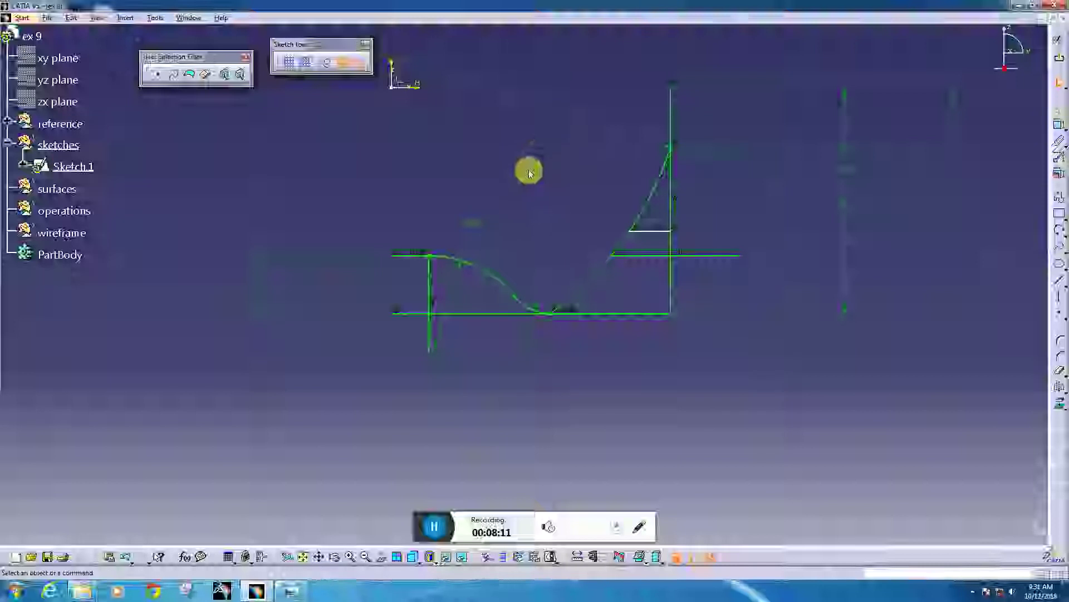
pyautogui.moveTo(536, 188); pyautogui.dragTo(532, 212, button='middle')
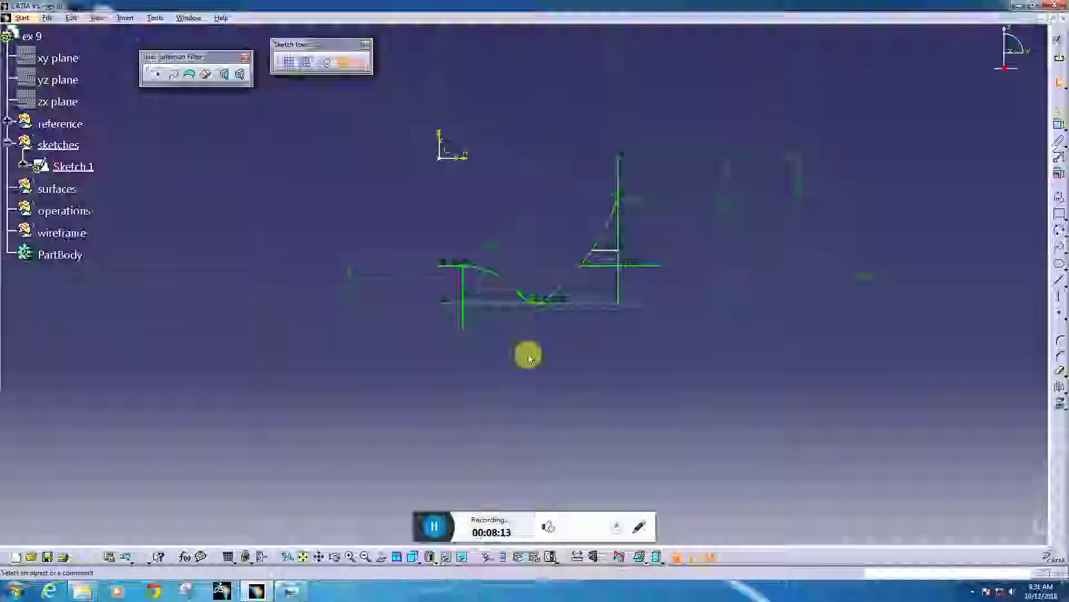
pyautogui.moveTo(530, 354); pyautogui.dragTo(530, 359, button='middle')
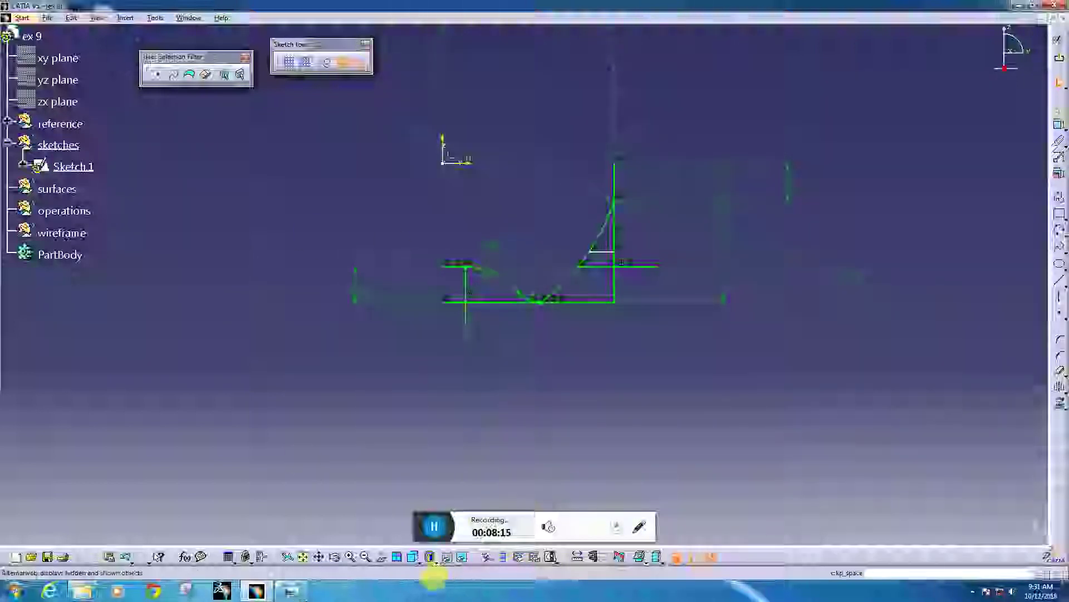
pyautogui.click(291, 595)
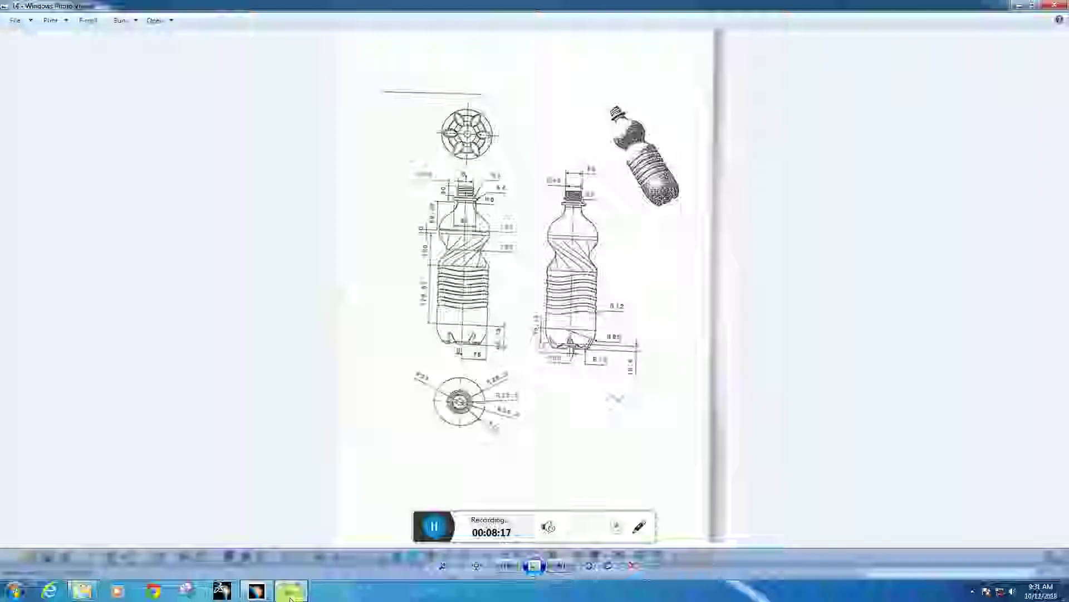
pyautogui.click(290, 595)
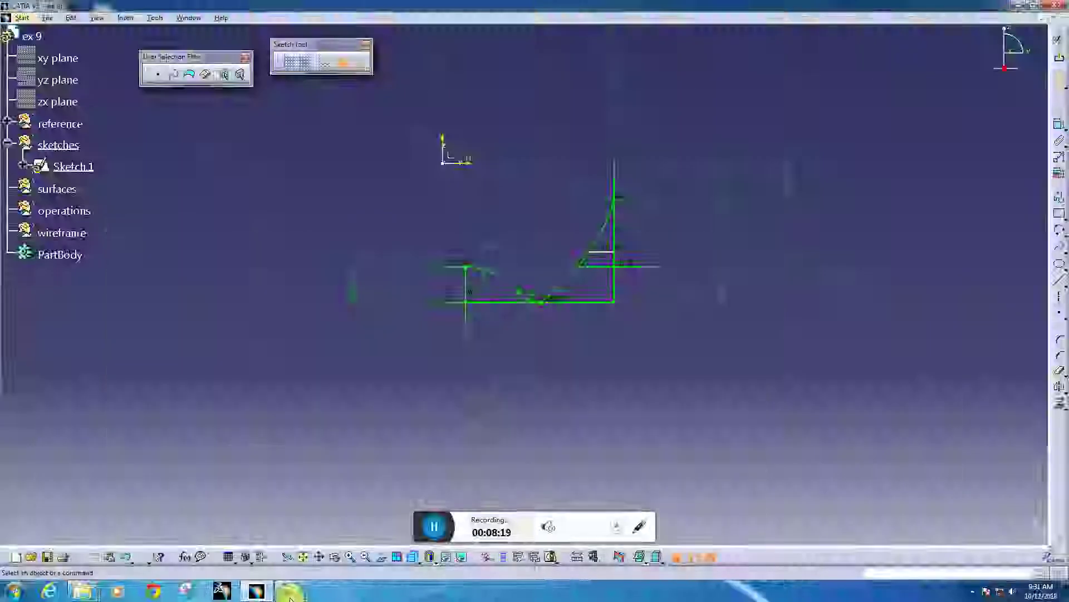
pyautogui.click(1058, 370)
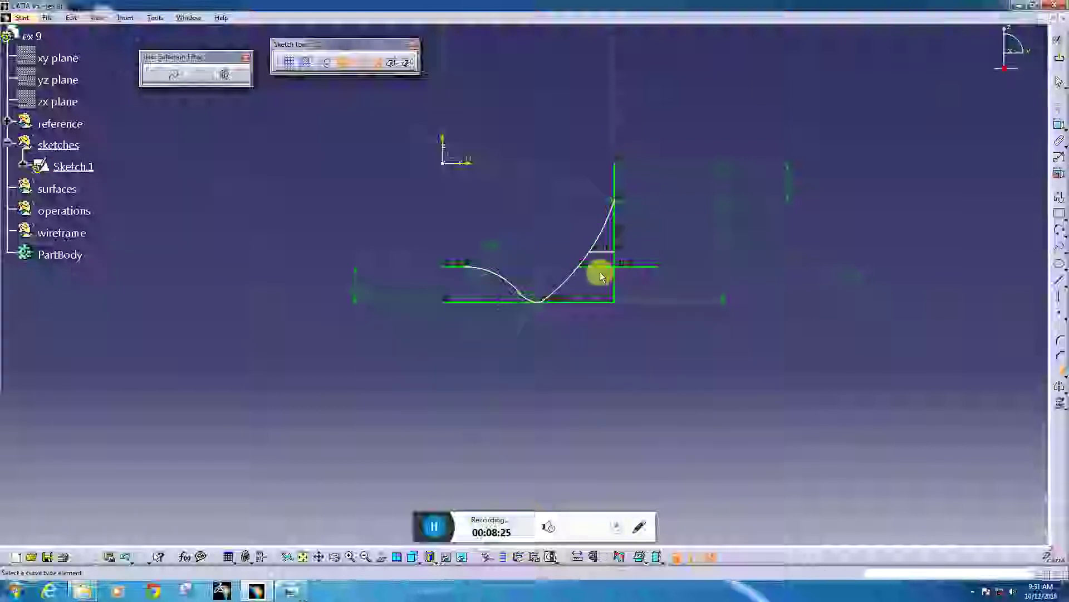
pyautogui.click(658, 372)
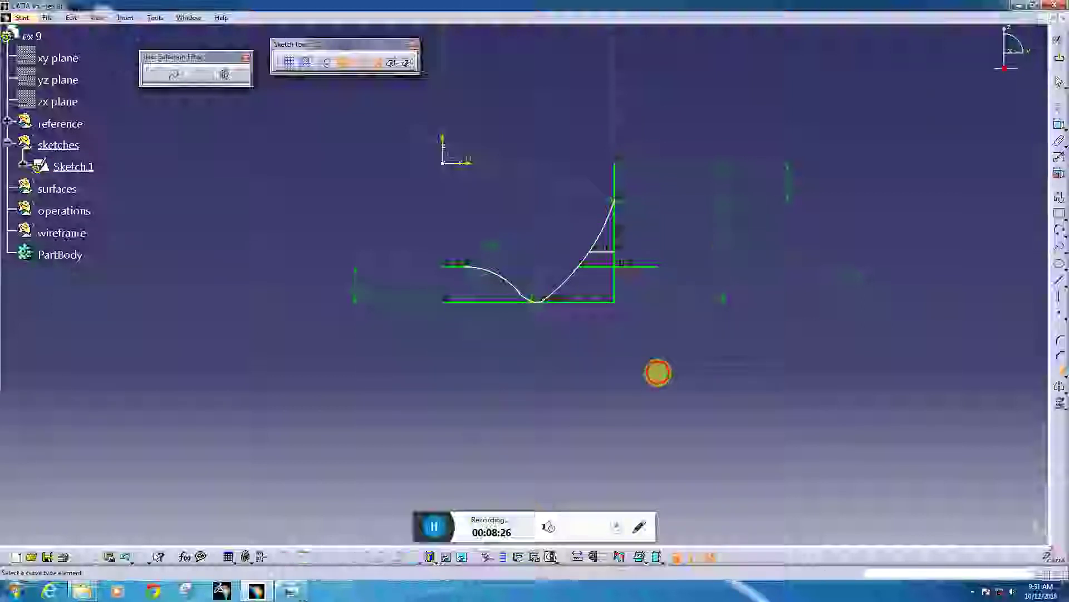
pyautogui.click(1060, 373)
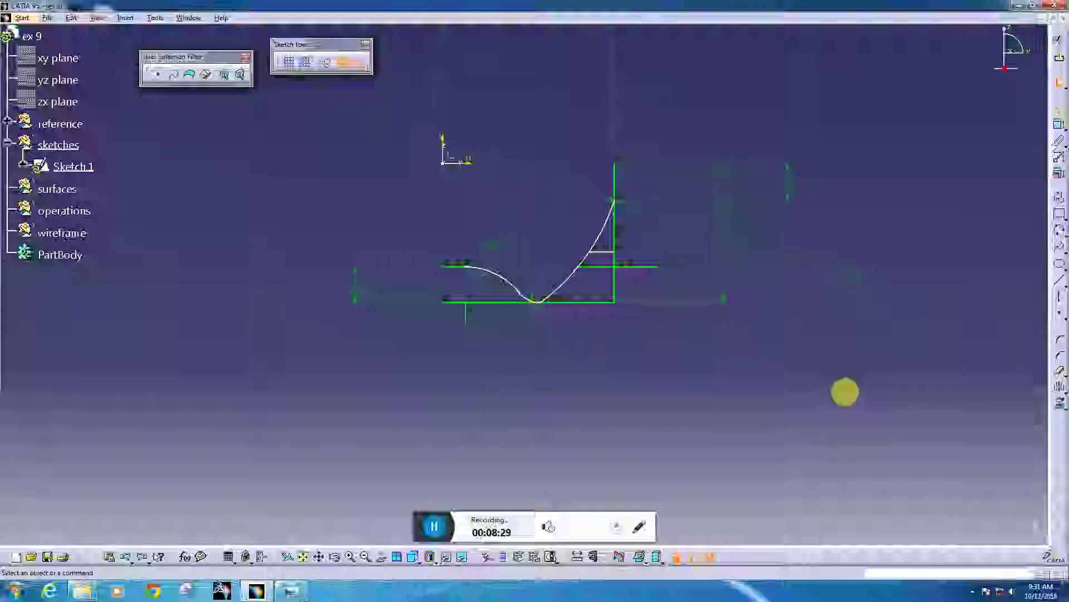
pyautogui.hotkey('ctrl', 'z')
pyautogui.click(718, 404)
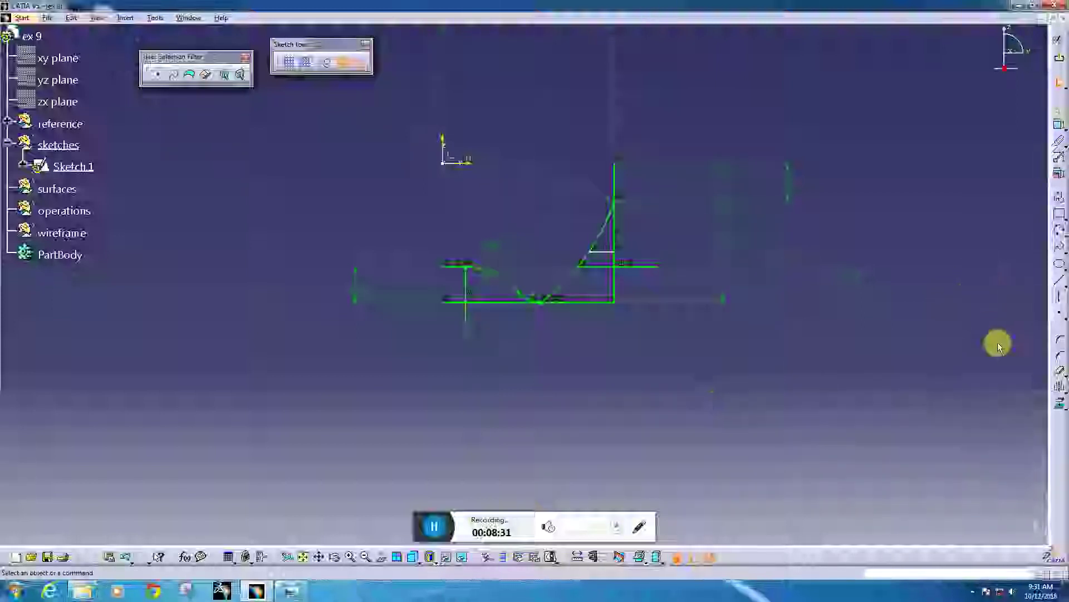
# - Convert the base line, the two vertical helper lines and the two short horizontal lines near the outer arc into construction elements
pyautogui.click(454, 302)
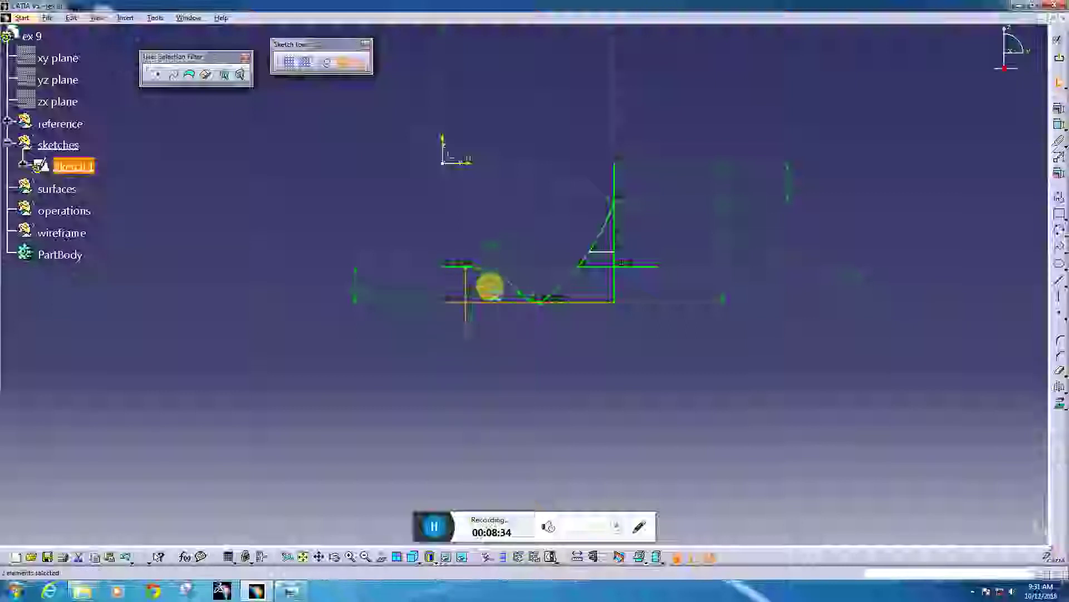
pyautogui.keyDown('ctrl'); pyautogui.click(603, 267); pyautogui.keyUp('ctrl')
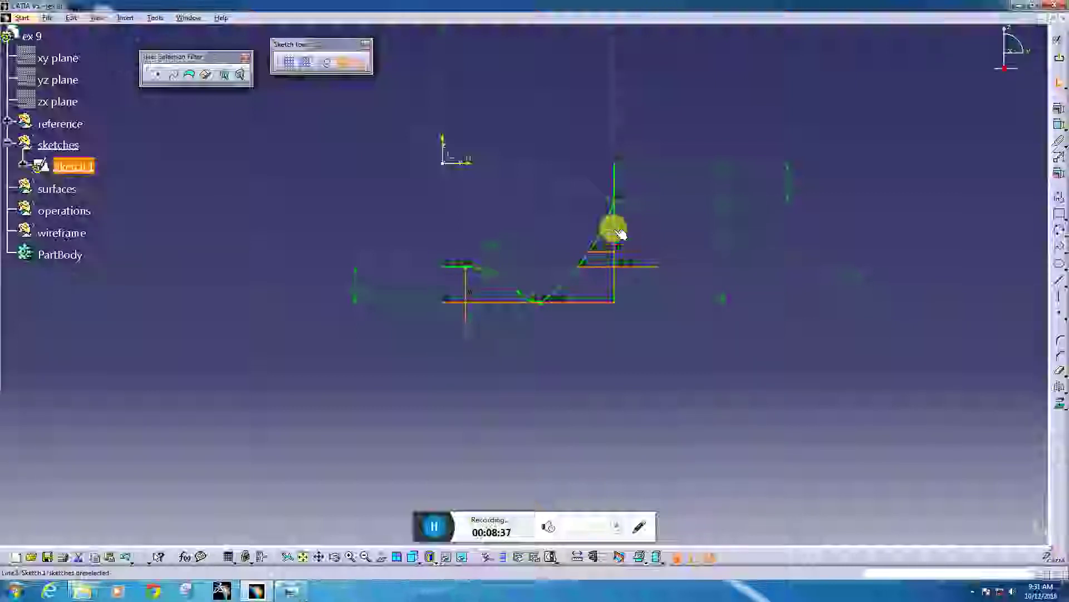
pyautogui.click(330, 62)
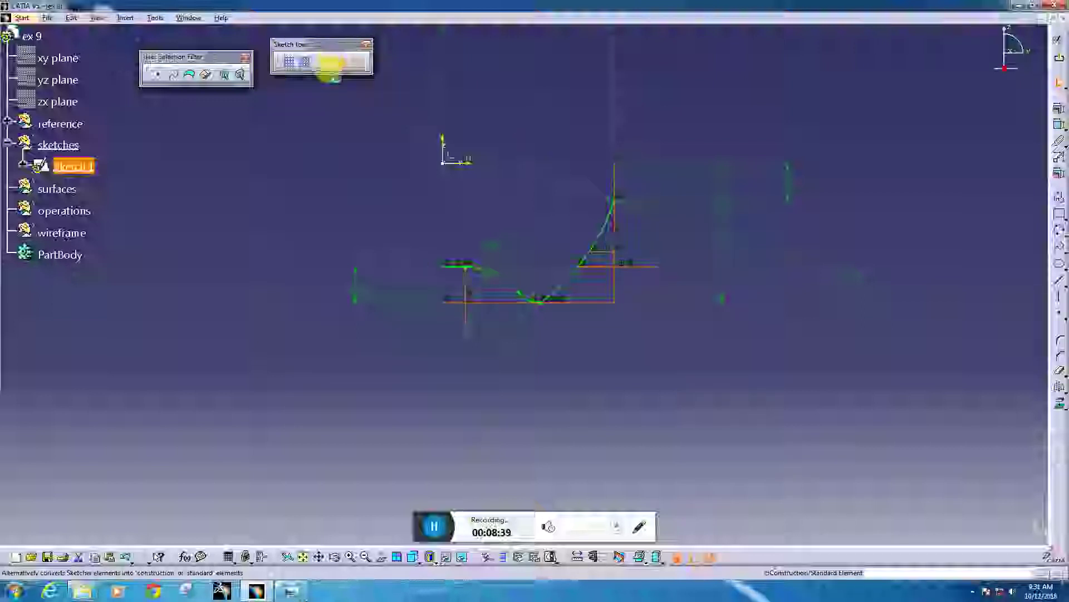
pyautogui.click(288, 176)
pyautogui.click(526, 313)
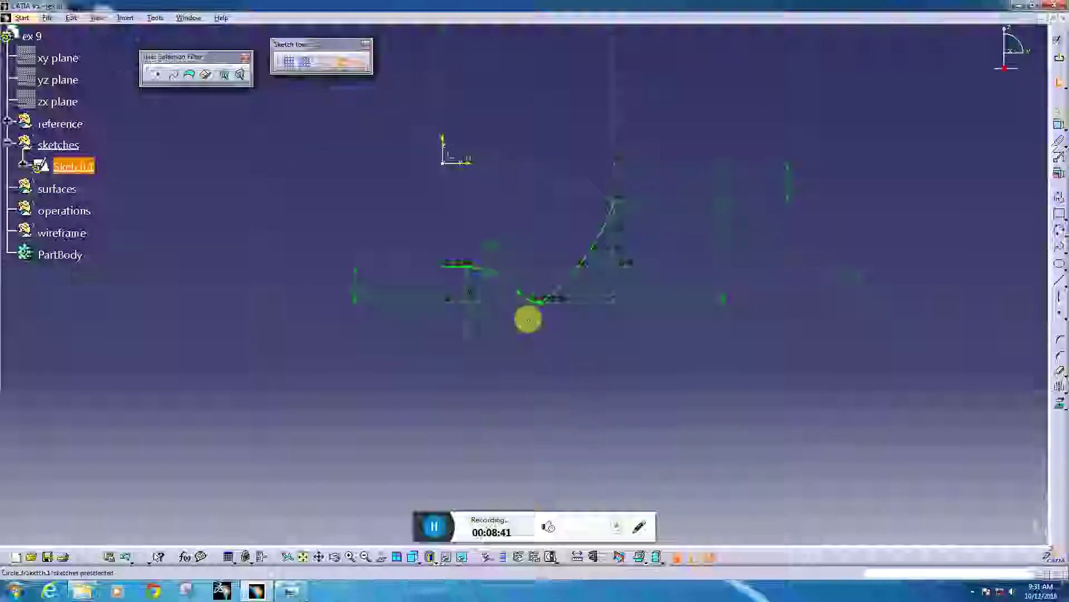
pyautogui.click(527, 352)
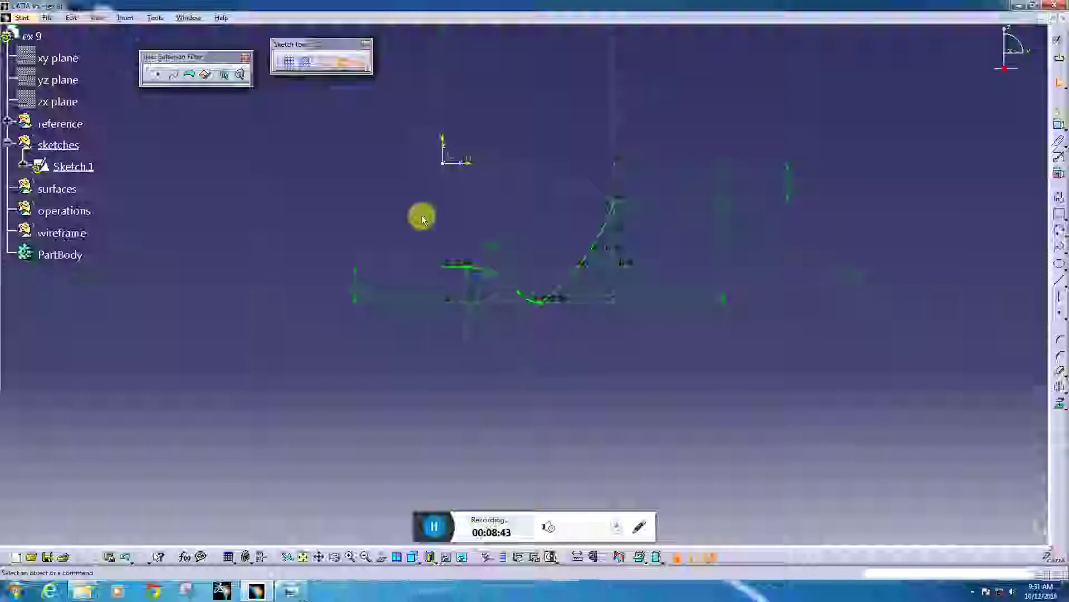
# - Draw a two-segment vertical profile in standard geometry at H 75 mm, from the outer arc's upper end up past the horizontal axis
pyautogui.click(1058, 60)
pyautogui.click(1058, 63)
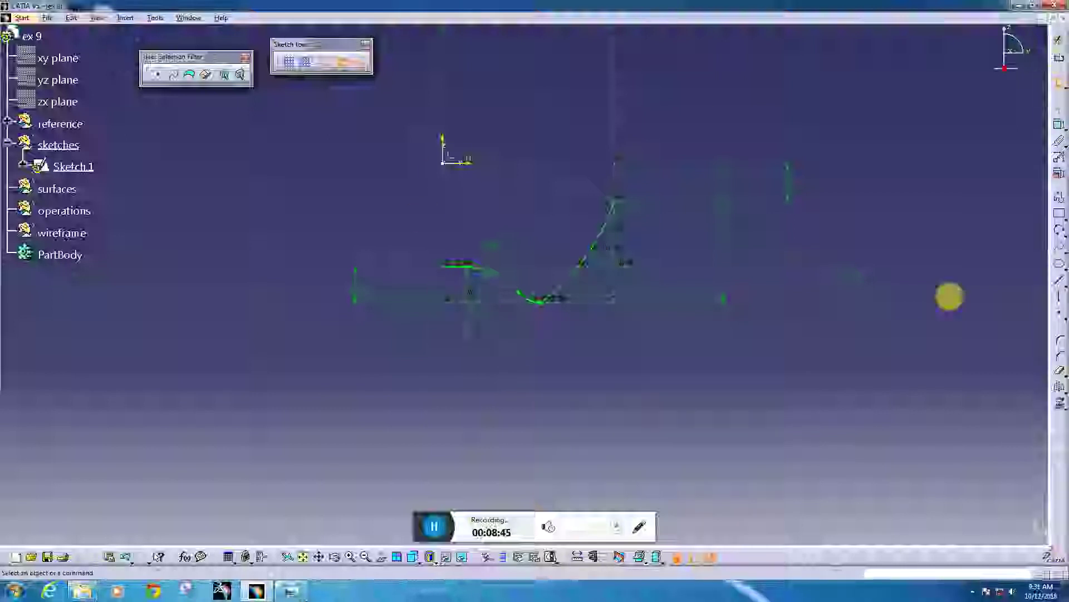
pyautogui.moveTo(579, 377)
pyautogui.mouseDown(button='middle')
pyautogui.moveTo(576, 410)
pyautogui.moveTo(563, 390)
pyautogui.moveTo(546, 459)
pyautogui.mouseUp(button='middle')
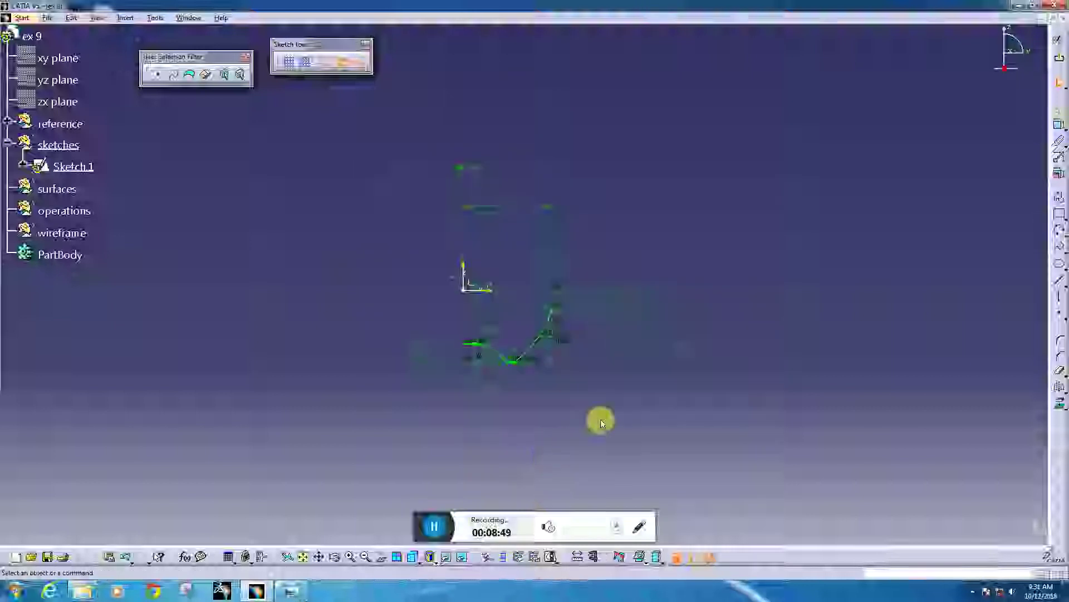
pyautogui.click(1059, 195)
pyautogui.click(1058, 200)
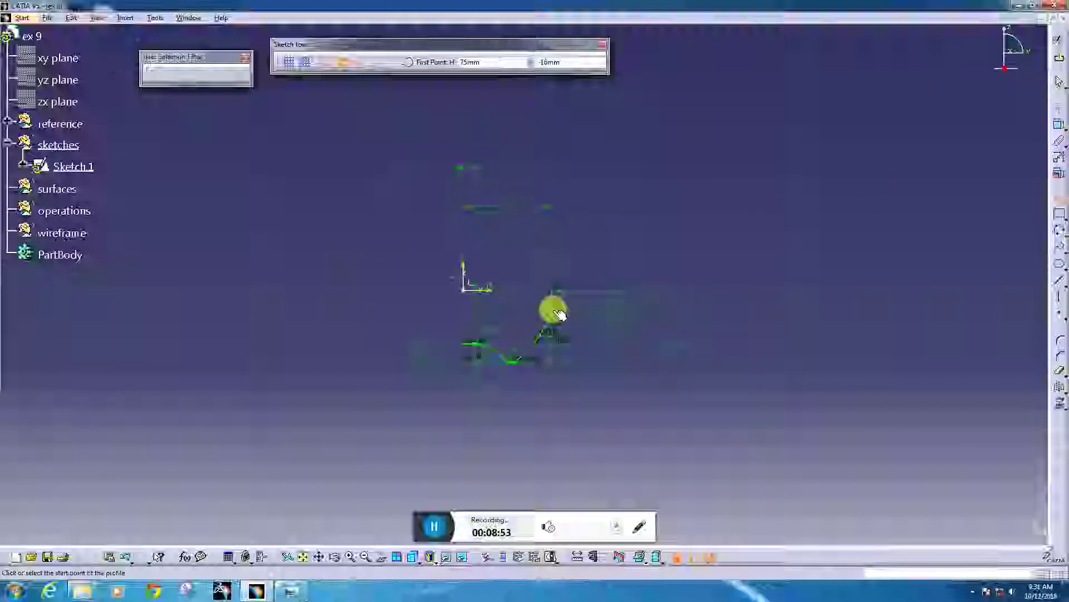
pyautogui.click(550, 306)
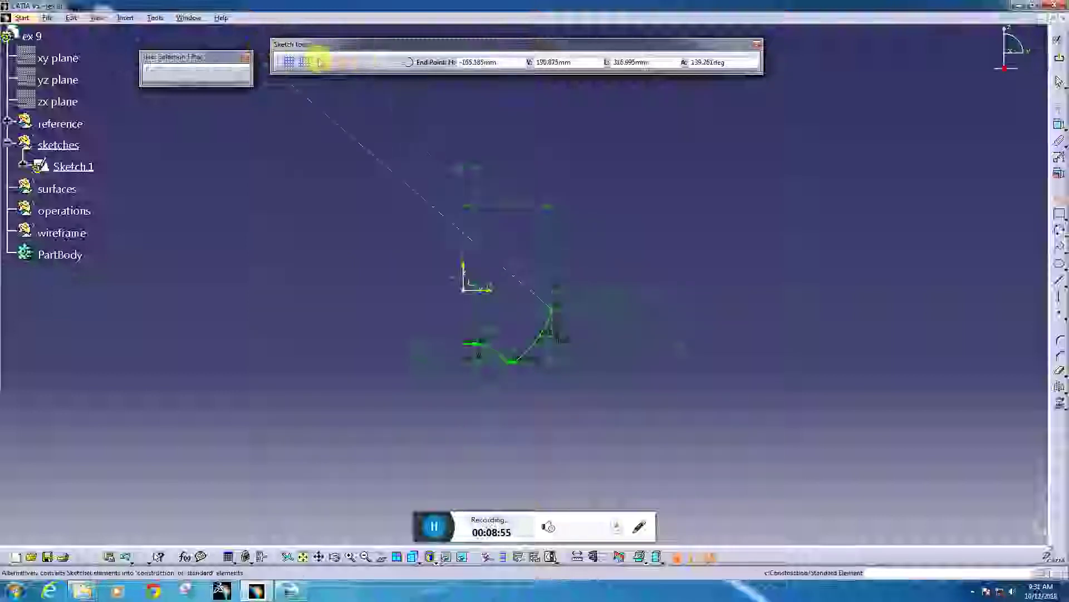
pyautogui.click(552, 290)
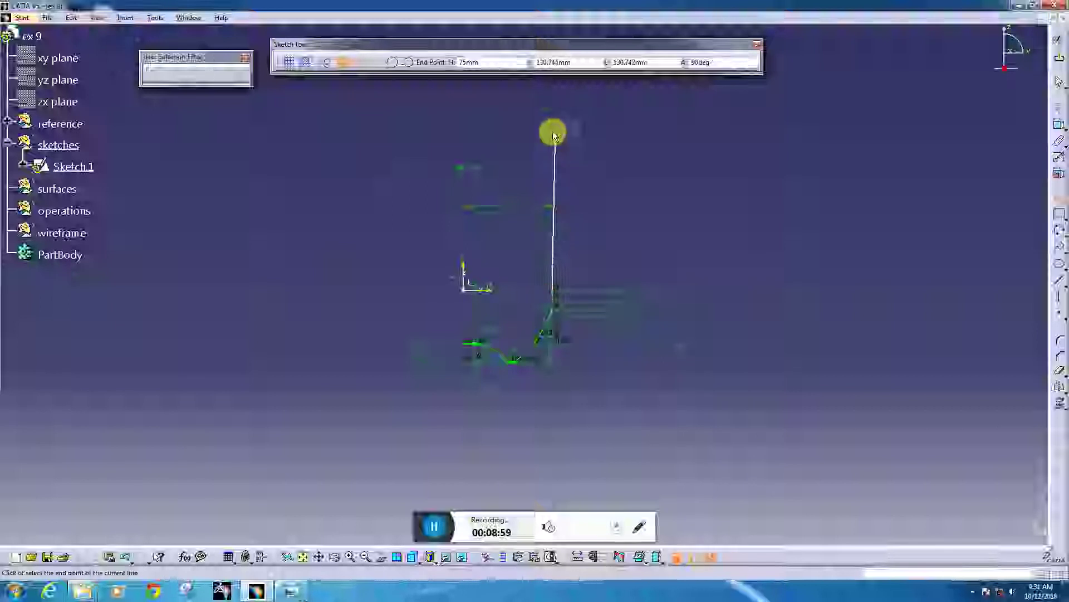
pyautogui.click(552, 117)
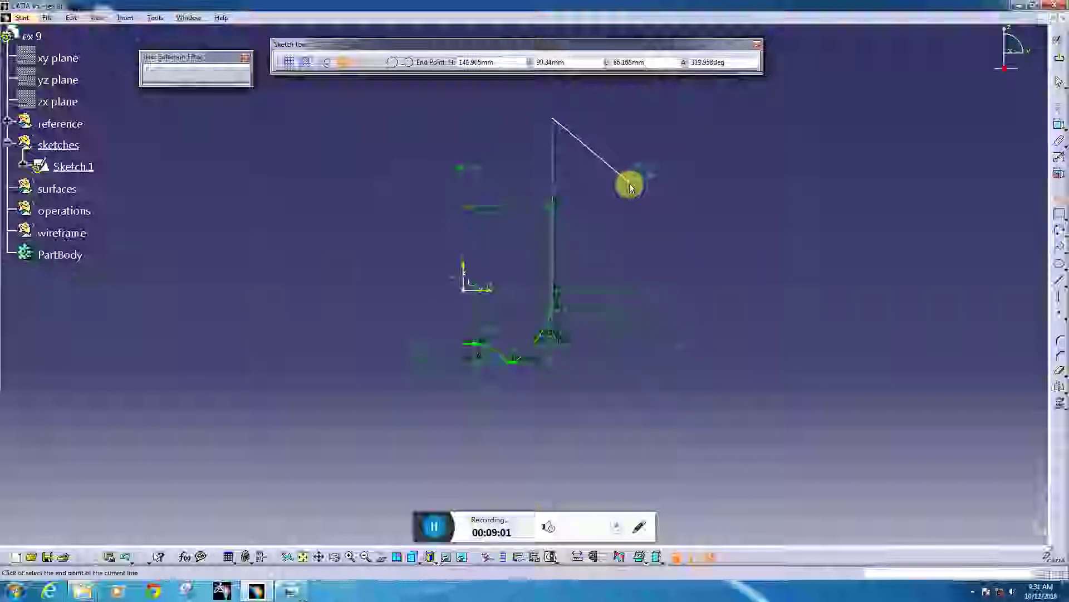
pyautogui.press('Escape')
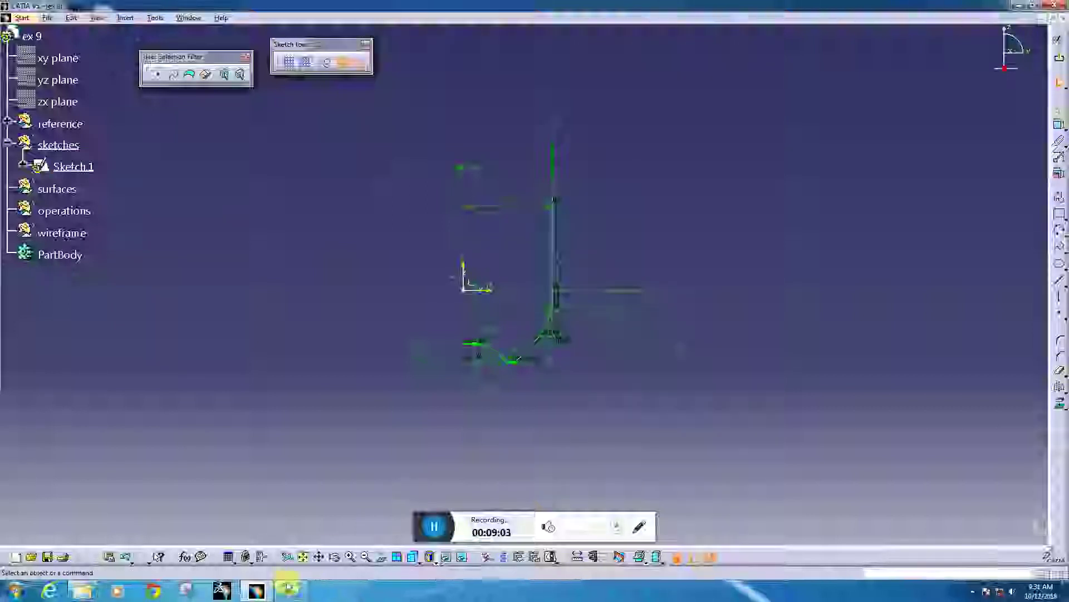
# - Look up the body height in the reference drawing and dimension the upper vertical segment's length at 179.87 mm
pyautogui.click(290, 591)
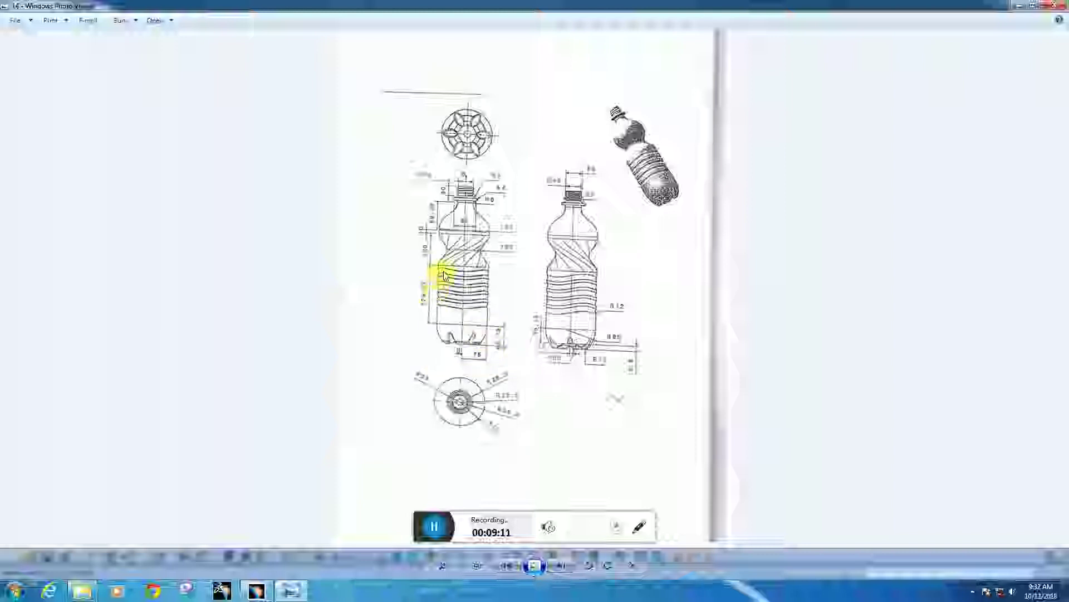
pyautogui.click(299, 589)
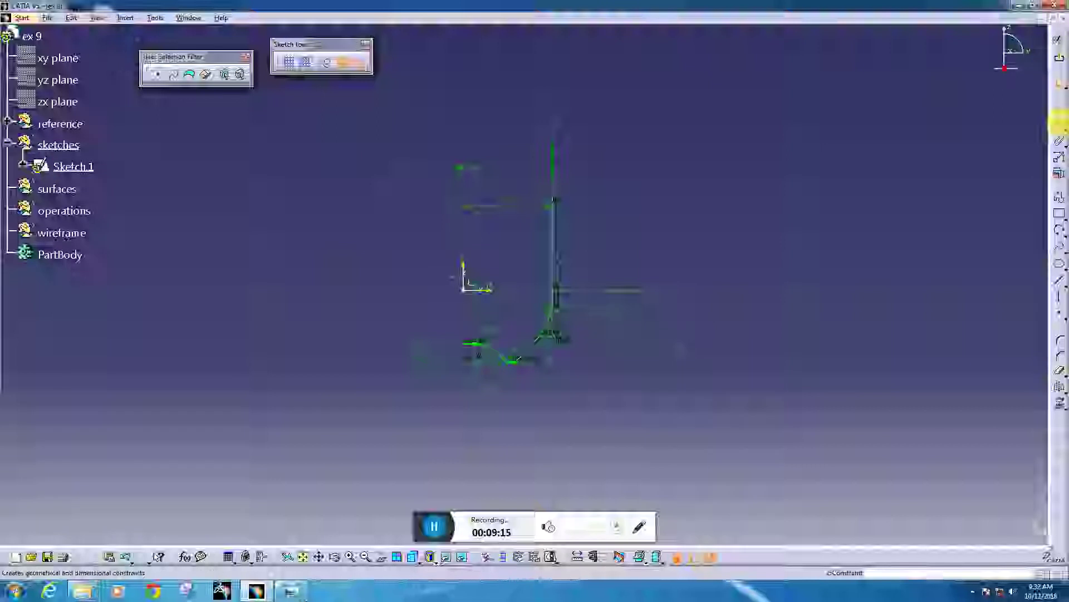
pyautogui.click(1060, 119)
pyautogui.click(554, 150)
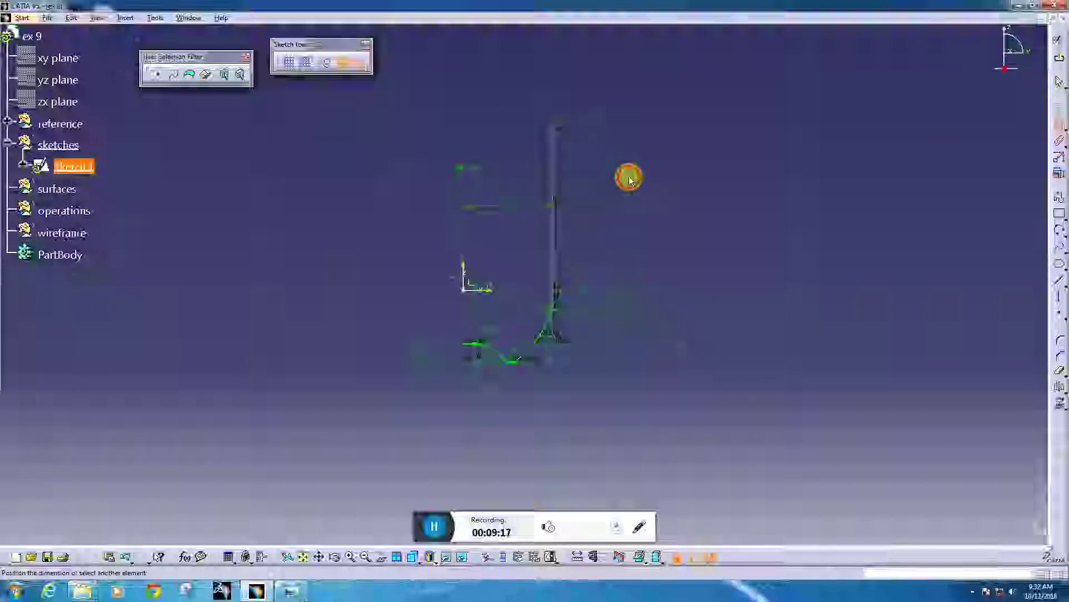
pyautogui.doubleClick(630, 177)
pyautogui.write('1')
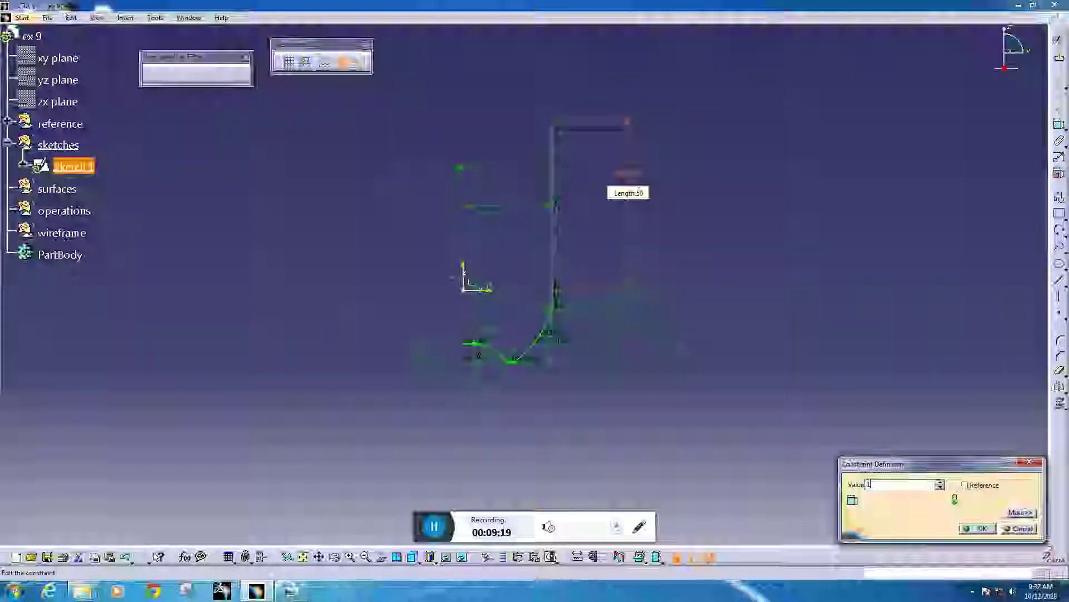
pyautogui.write('79.87')
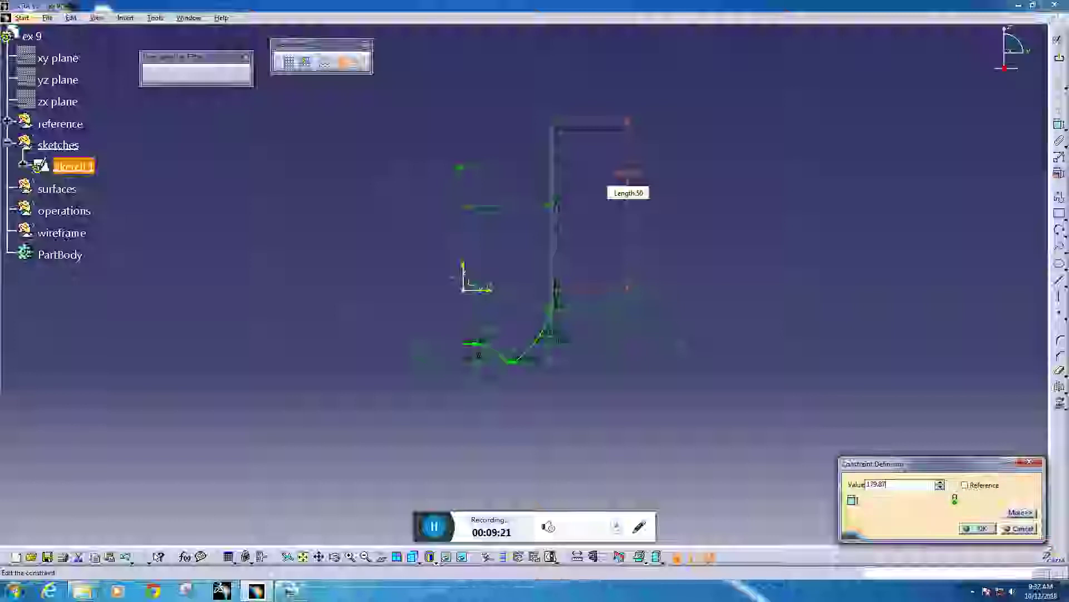
pyautogui.press('Return')
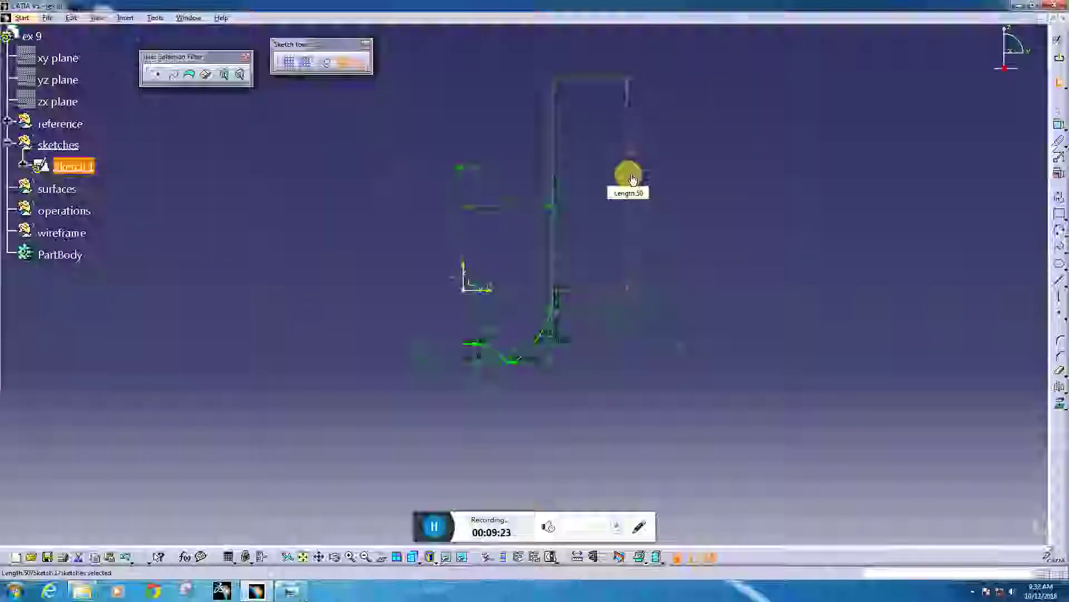
pyautogui.click(722, 203)
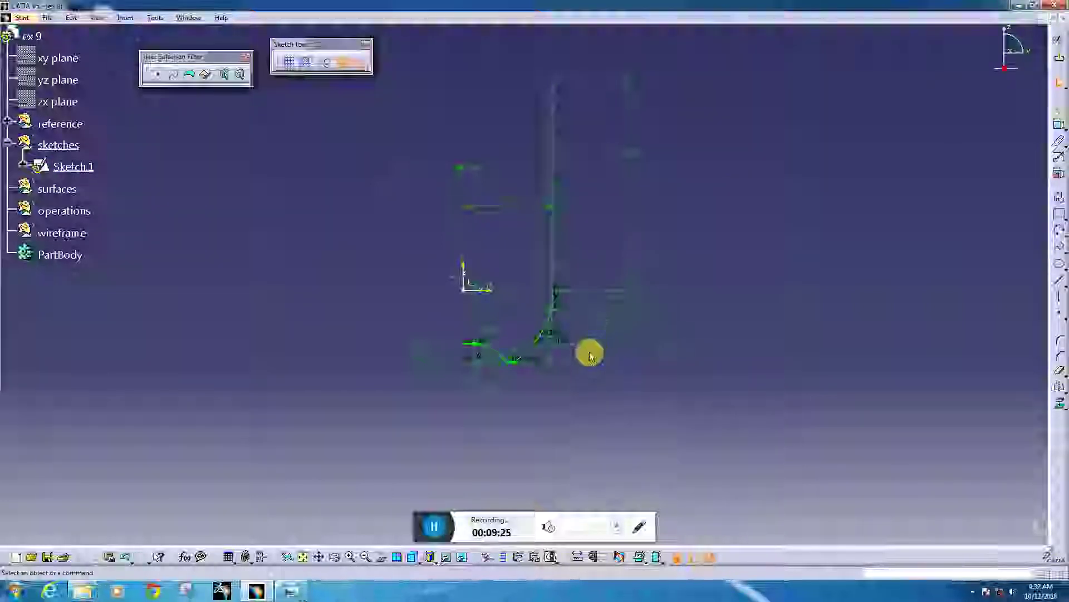
# - Leave the sketch and define the surfaces geometrical set as the in-work object
pyautogui.click(1058, 58)
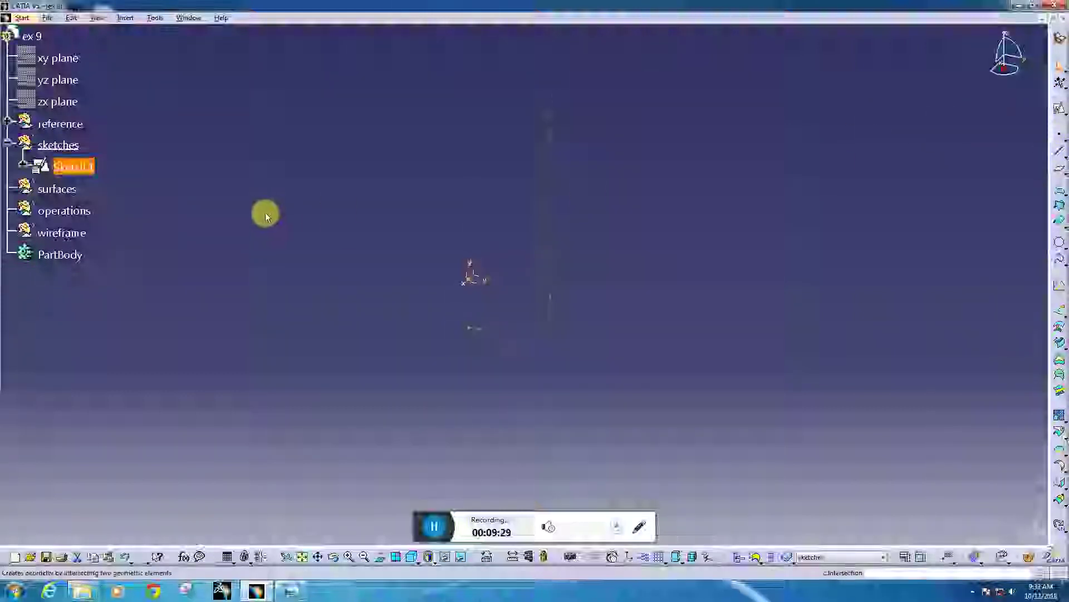
pyautogui.click(61, 210)
pyautogui.click(59, 188)
pyautogui.rightClick(59, 189)
pyautogui.click(92, 265)
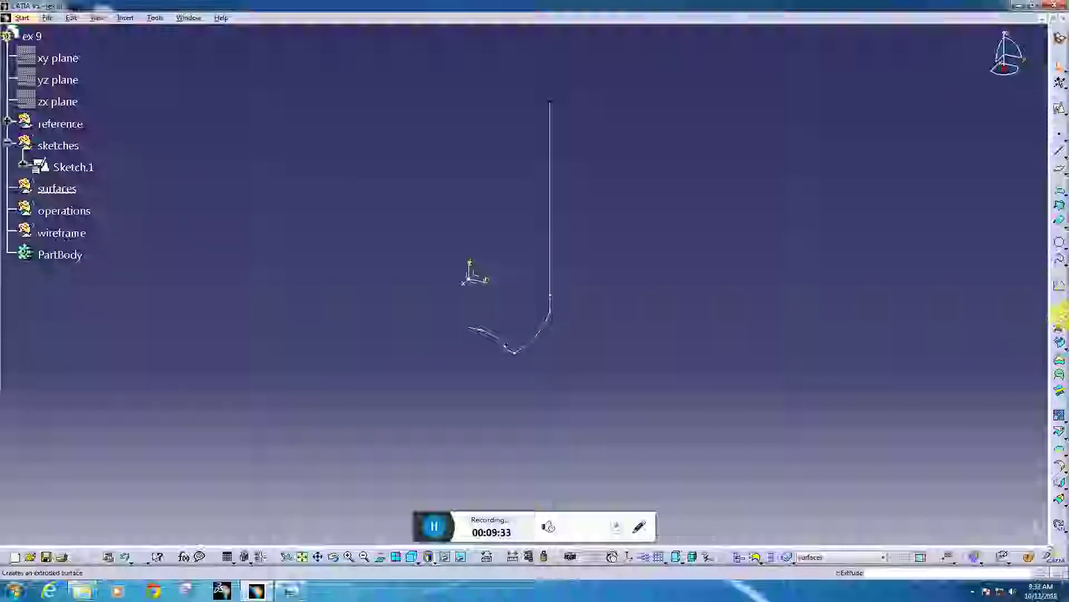
# - Revolve the profile sketch about its vertical direction into a full surface, with both angle limits at 180 degrees
pyautogui.click(1061, 328)
pyautogui.click(1027, 326)
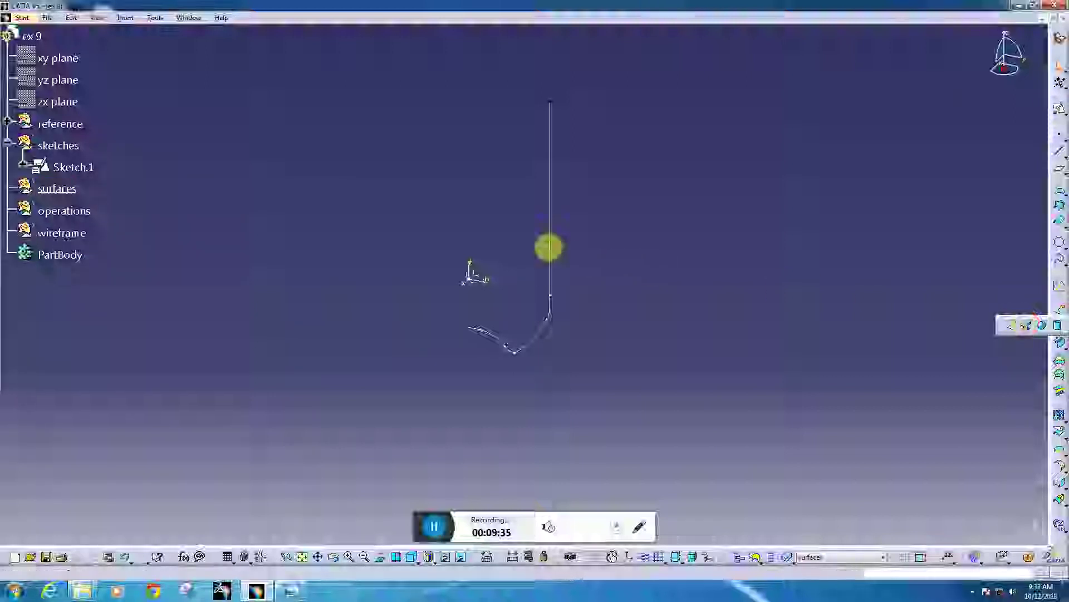
pyautogui.click(474, 268)
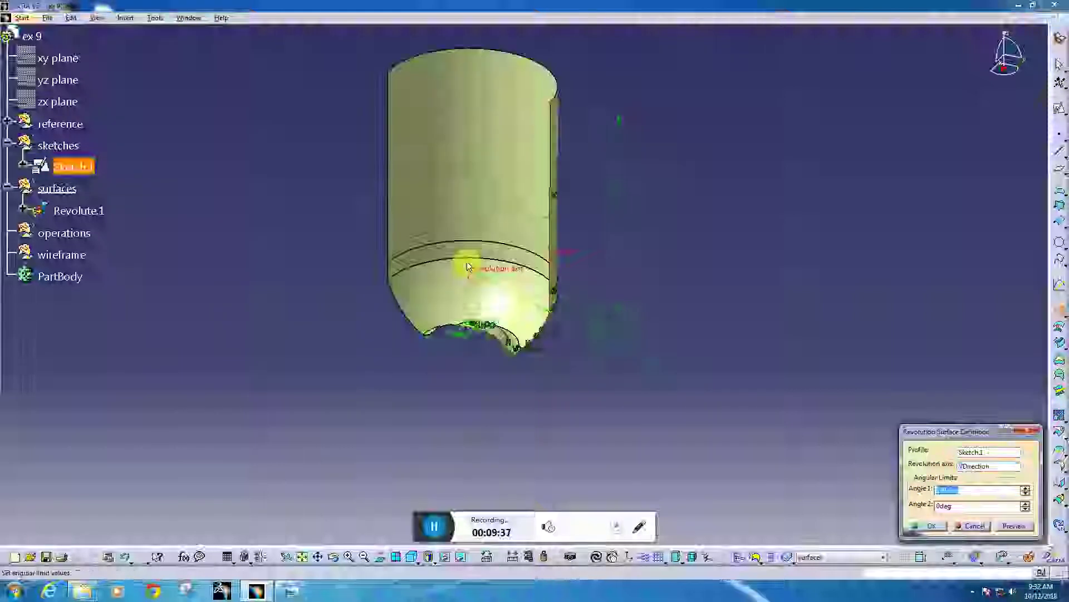
pyautogui.doubleClick(947, 505)
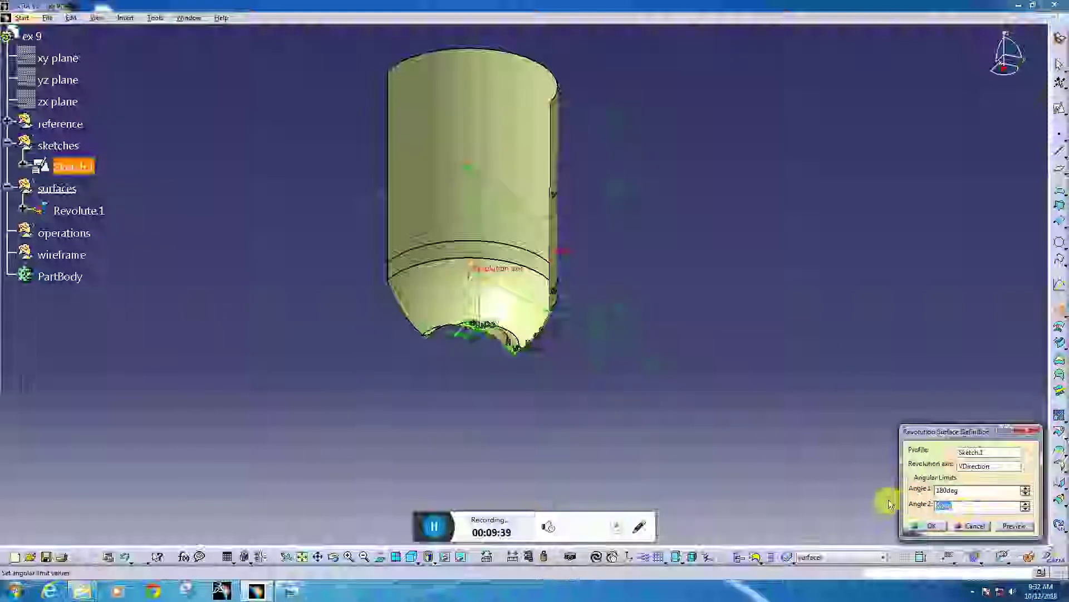
pyautogui.write('180')
pyautogui.press('Return')
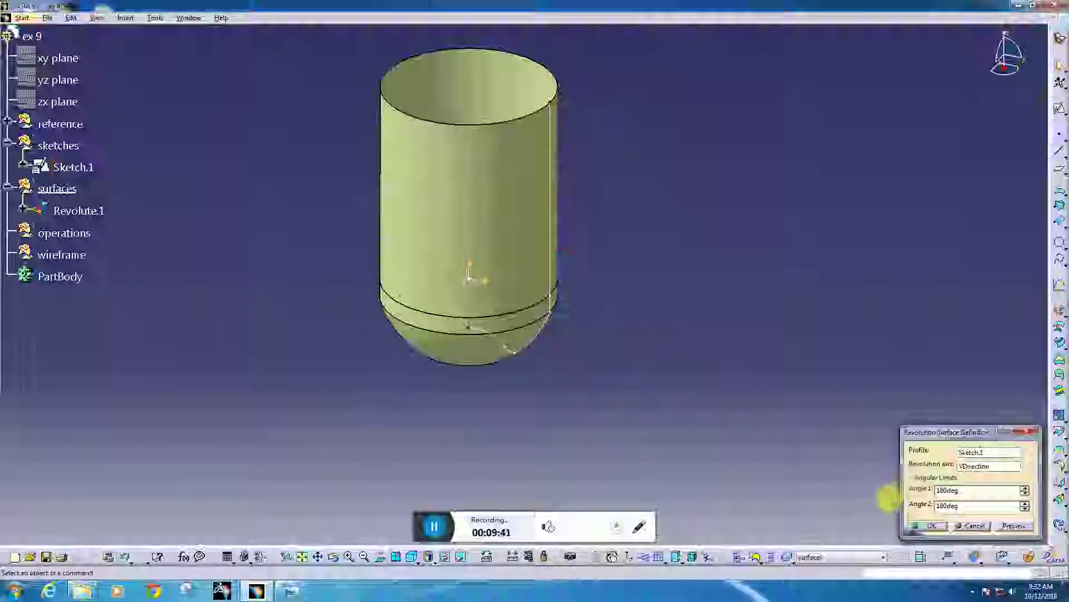
pyautogui.click(929, 525)
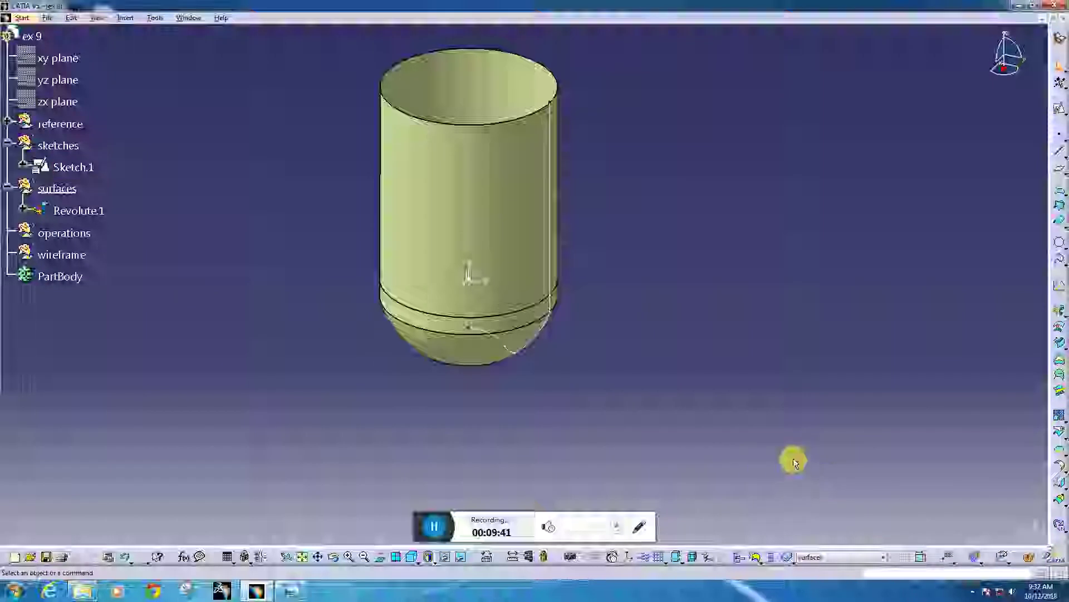
# - Switch to the isometric view and hide the bottle's profile sketch
pyautogui.click(436, 527)
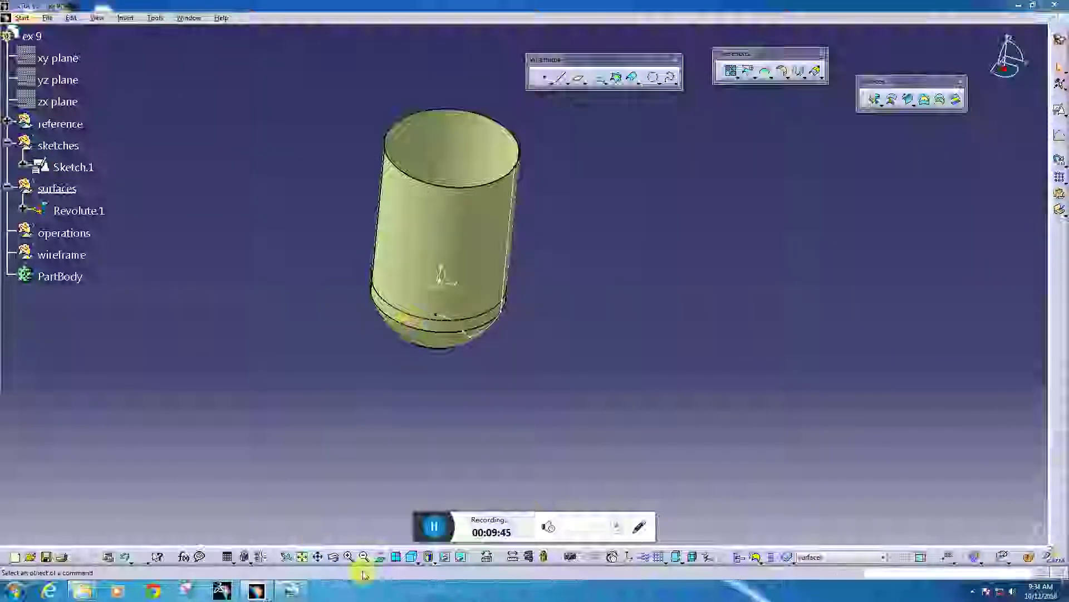
pyautogui.click(412, 557)
pyautogui.click(512, 257)
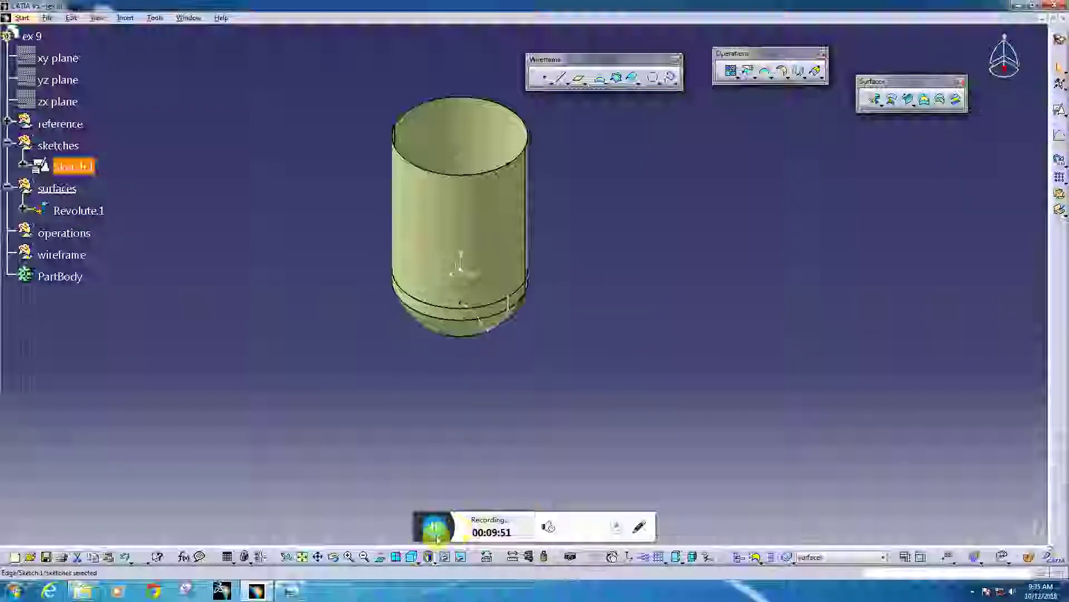
pyautogui.click(436, 484)
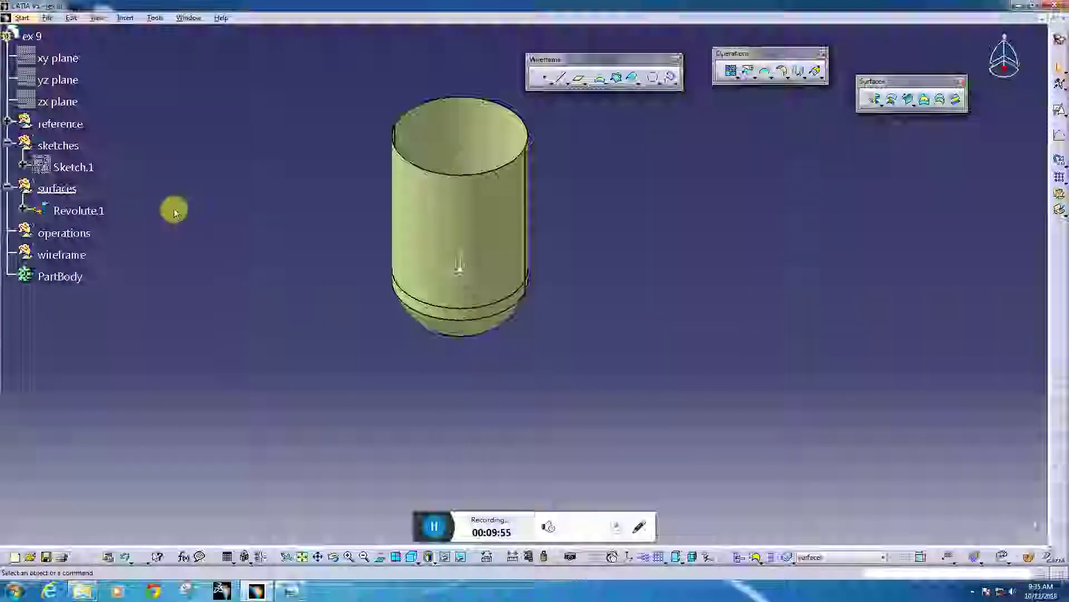
# - Define the sketches set as the in-work object and start a positioned sketch on the axis system's YZ plane
pyautogui.rightClick(51, 144)
pyautogui.click(103, 224)
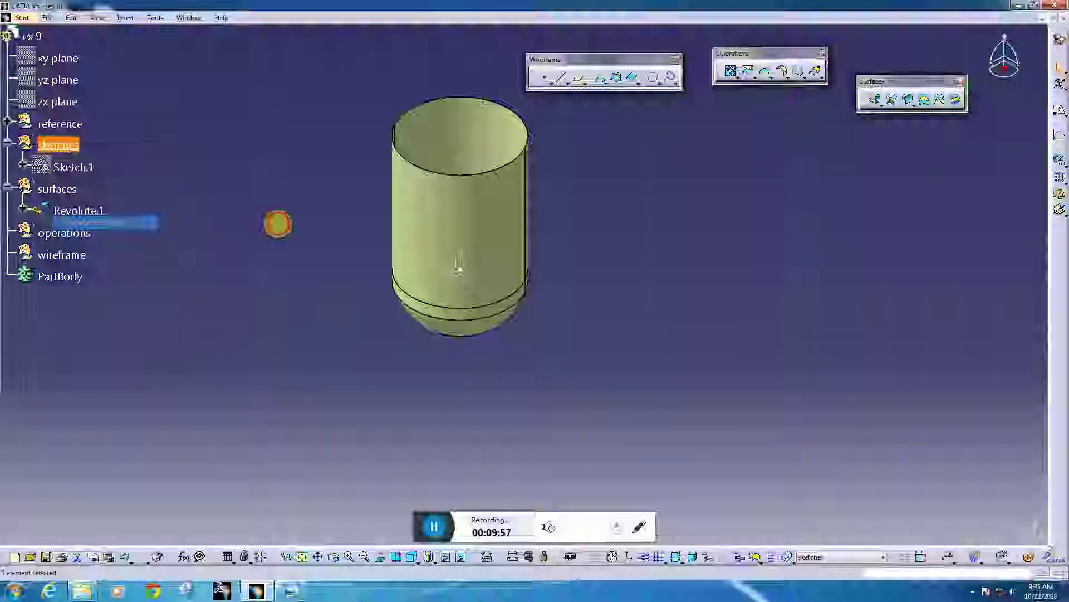
pyautogui.click(1058, 109)
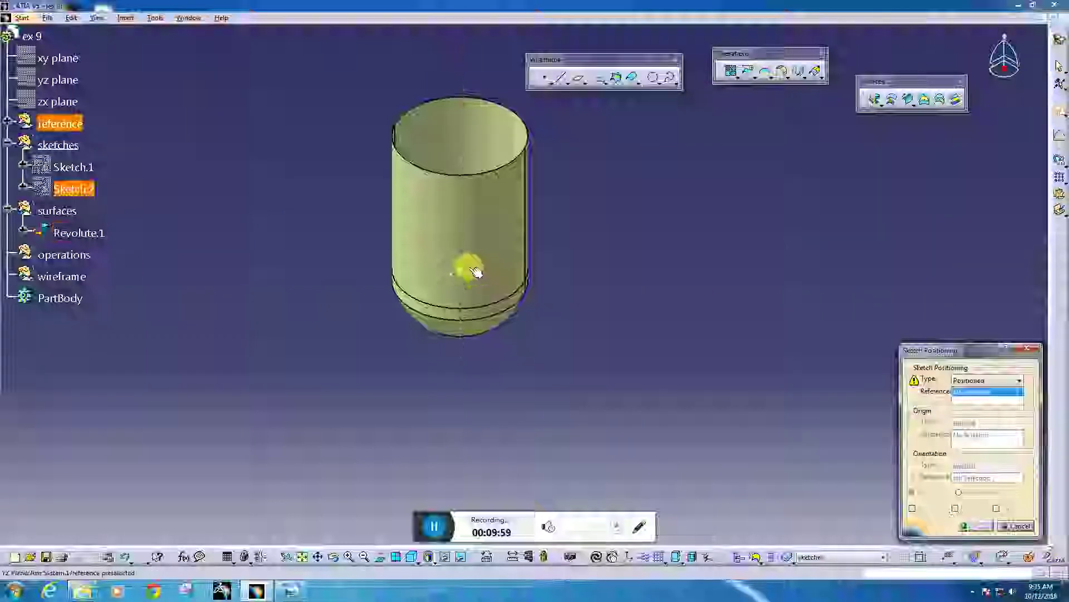
pyautogui.click(983, 527)
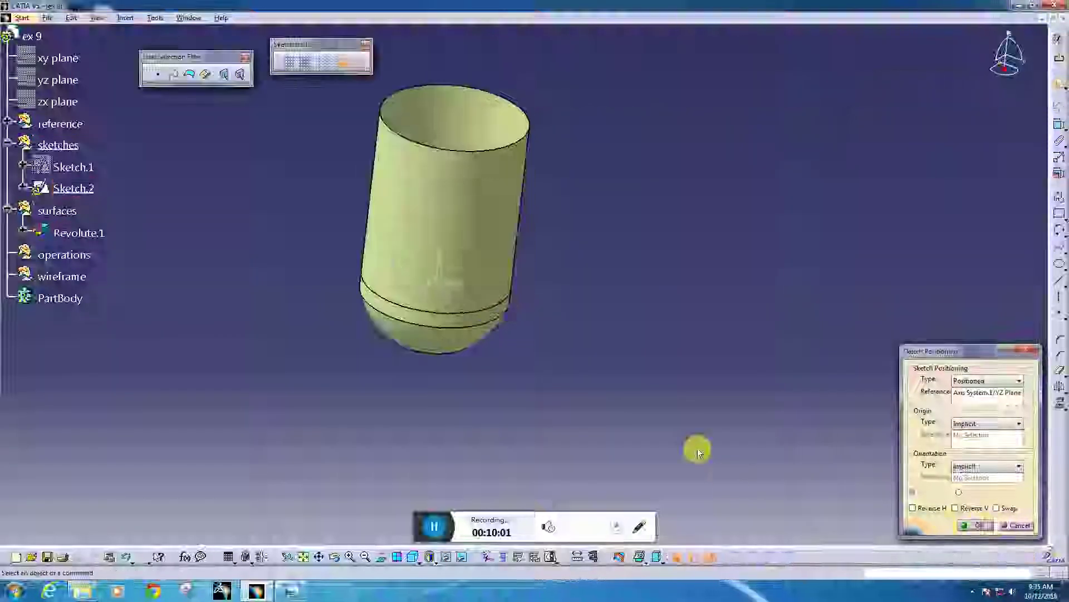
pyautogui.moveTo(550, 371); pyautogui.dragTo(511, 314, button='middle')
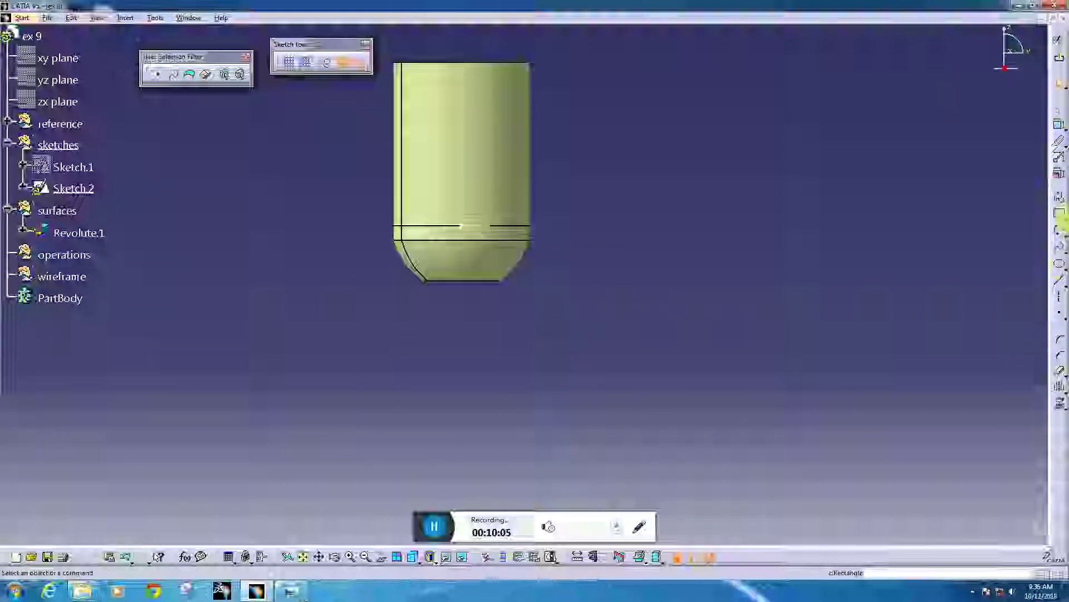
# - Draw an arc centred at about H 233 mm, V -158 mm, crossing the lower corner of the revolved body
pyautogui.click(1062, 267)
pyautogui.click(1043, 243)
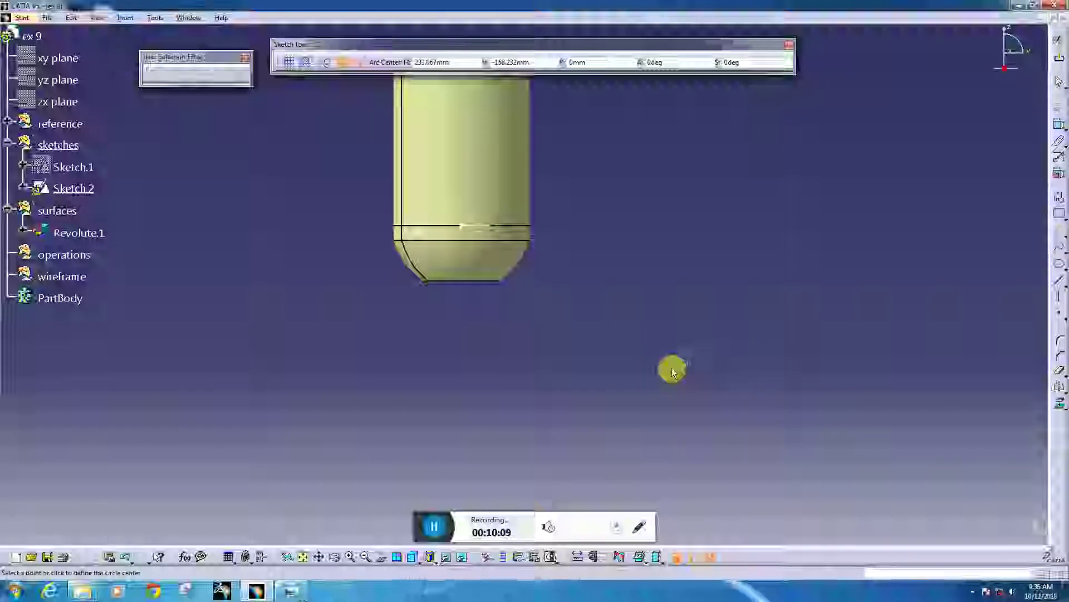
pyautogui.click(673, 372)
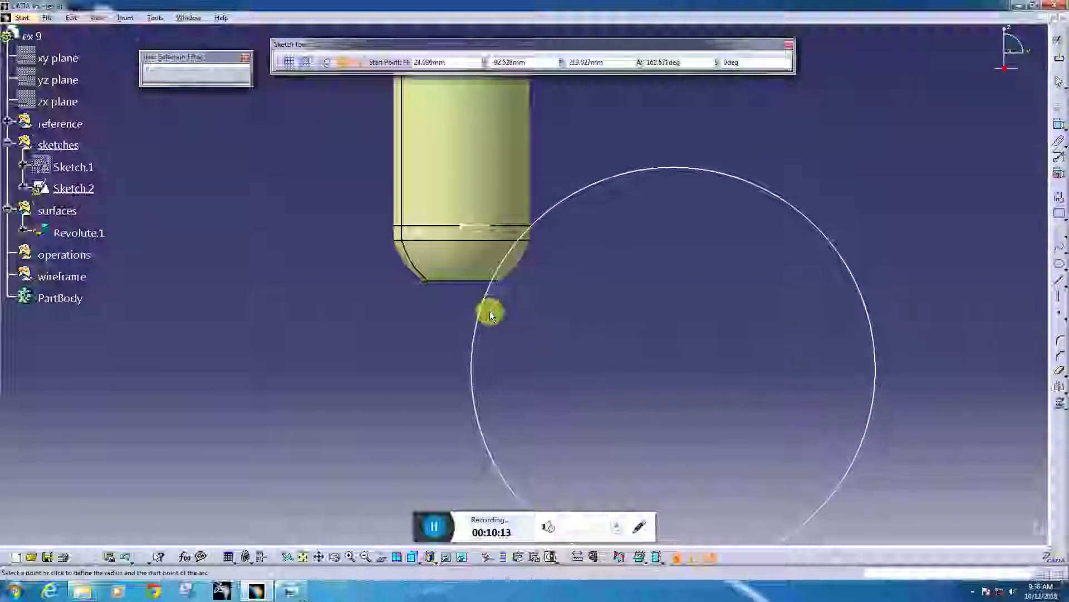
pyautogui.click(483, 310)
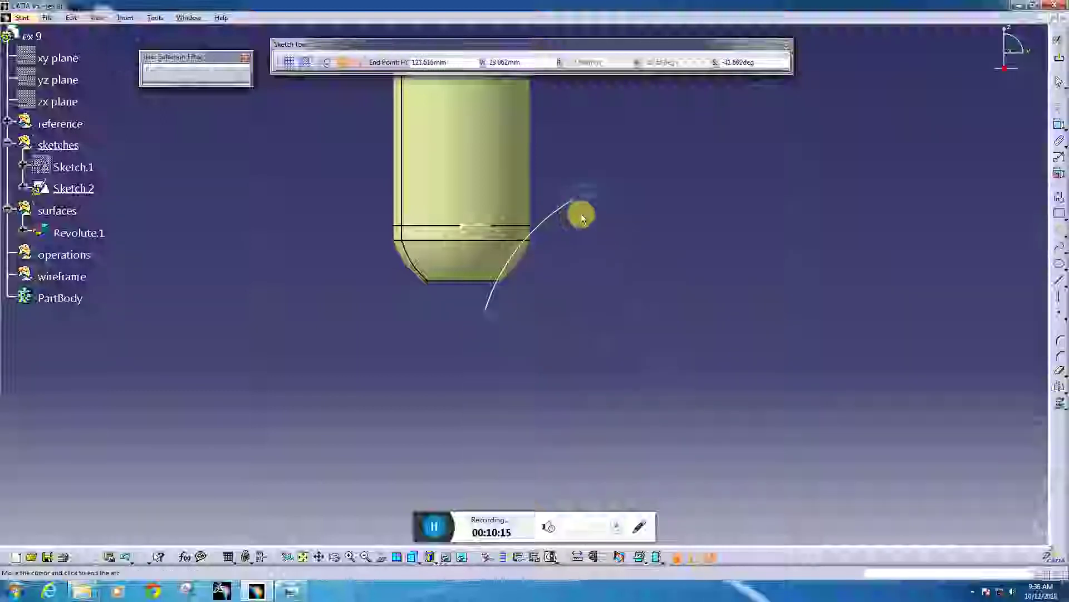
pyautogui.click(579, 213)
# - Dimension the arc's radius, check the reference drawing, and set the radius to 30 mm
pyautogui.click(1059, 127)
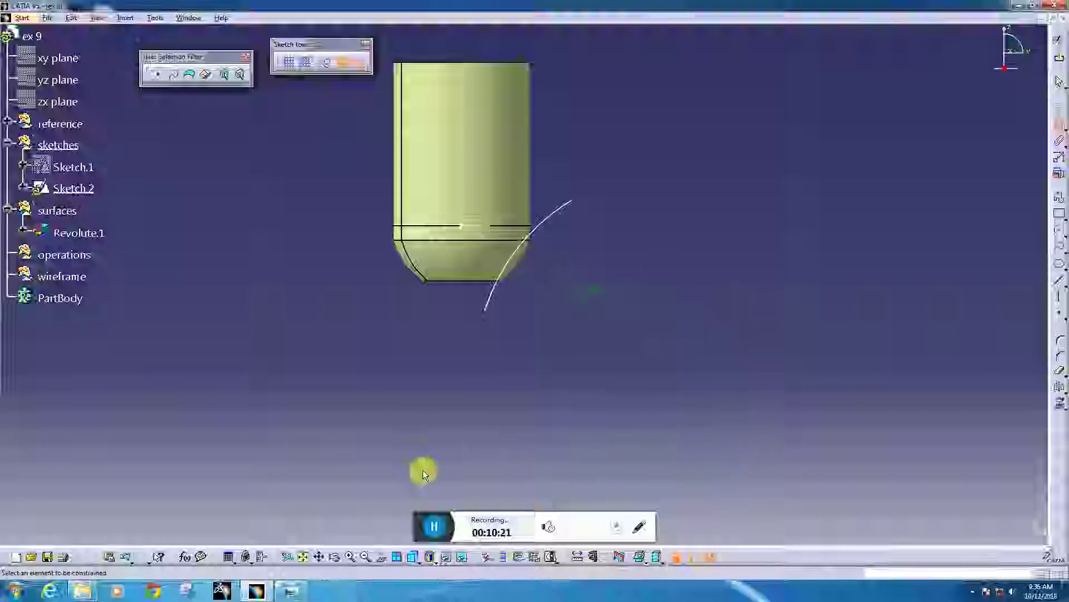
pyautogui.click(289, 593)
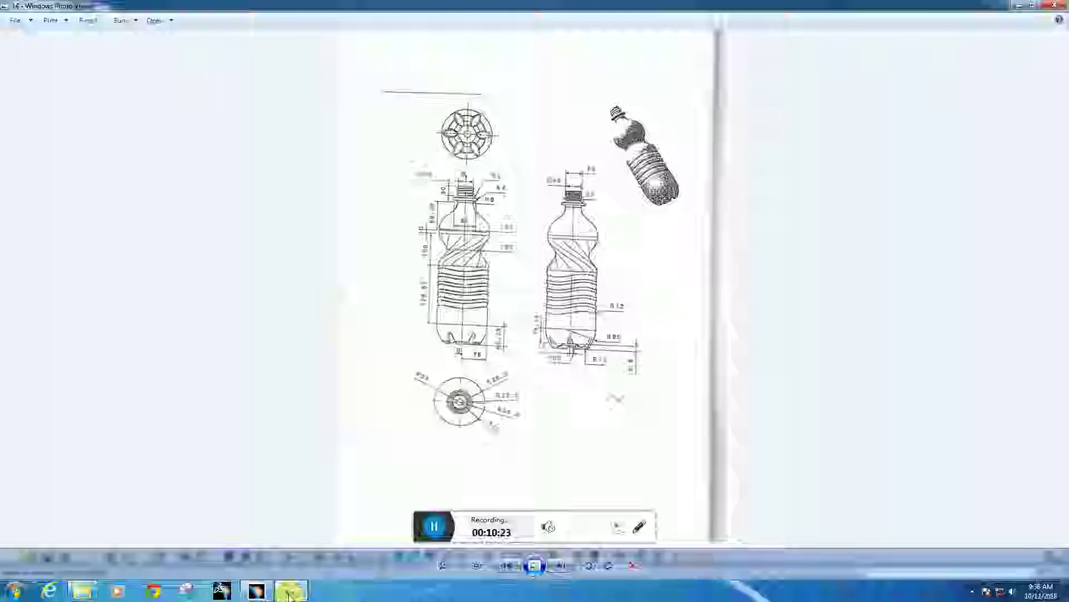
pyautogui.click(289, 593)
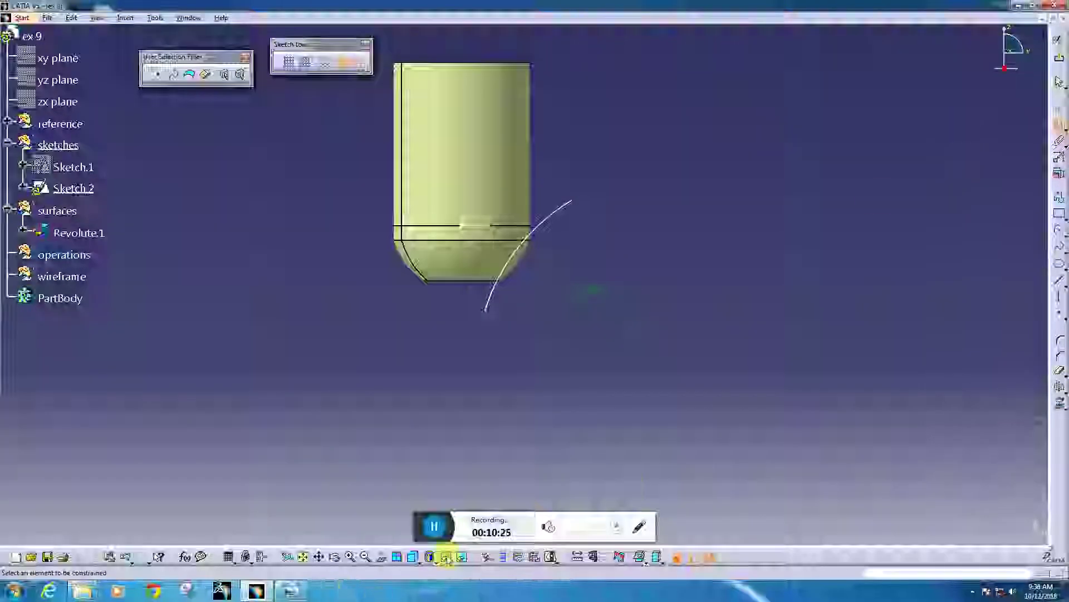
pyautogui.click(435, 526)
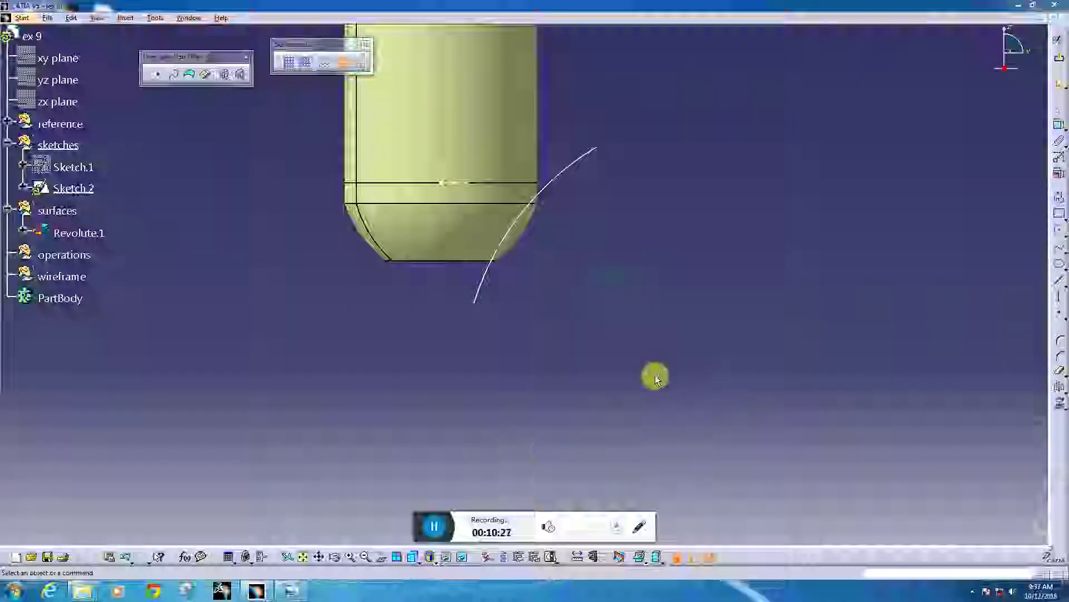
pyautogui.doubleClick(619, 276)
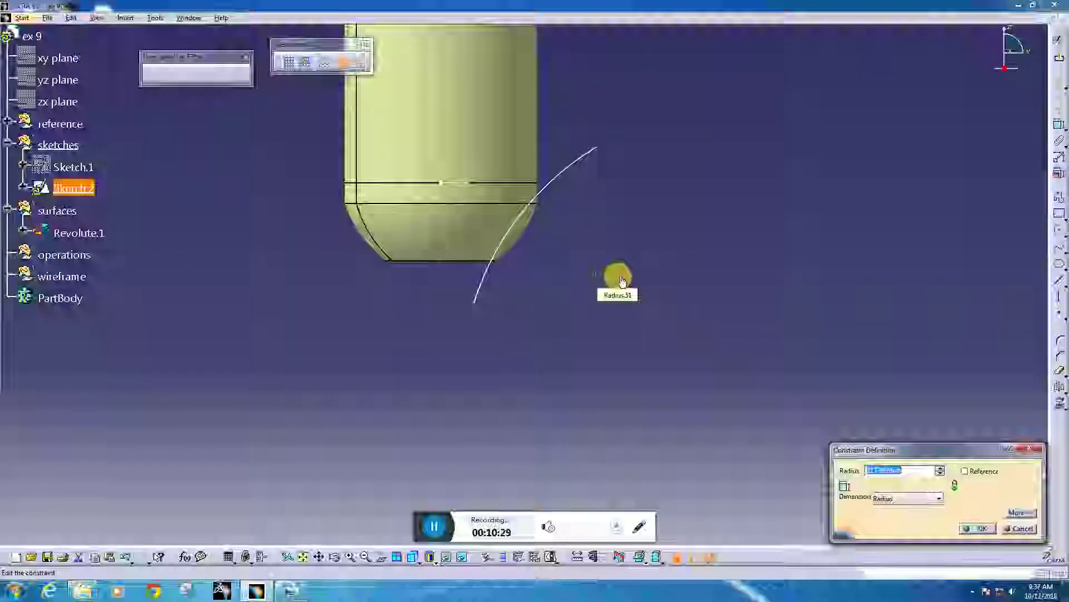
pyautogui.write('30')
pyautogui.press('Return')
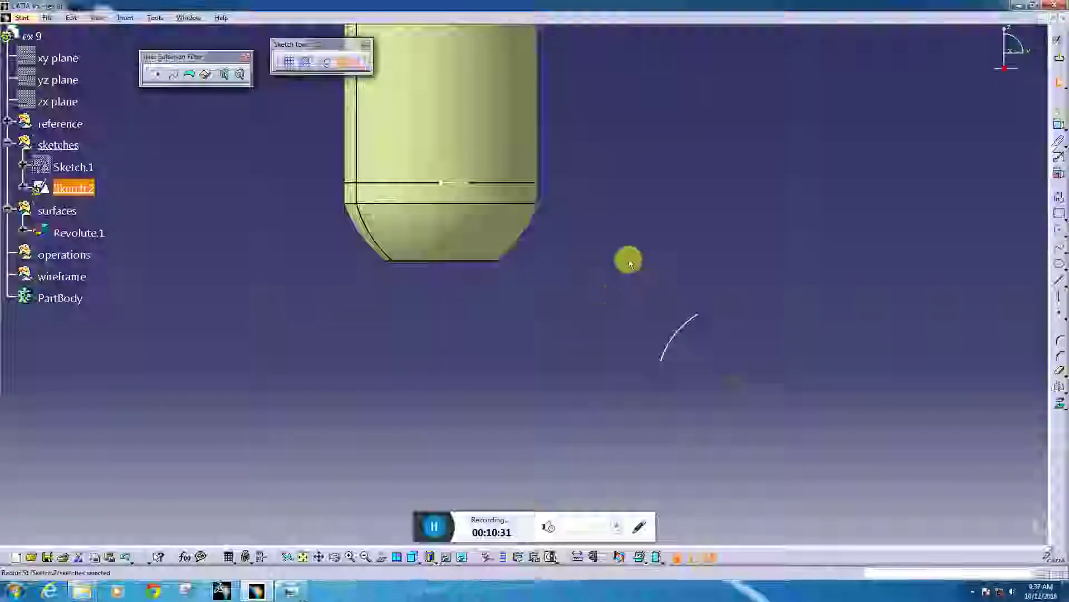
# - Dimension the arc centre's vertical and horizontal distances from the sketch origin axes and edit both values
pyautogui.click(1058, 123)
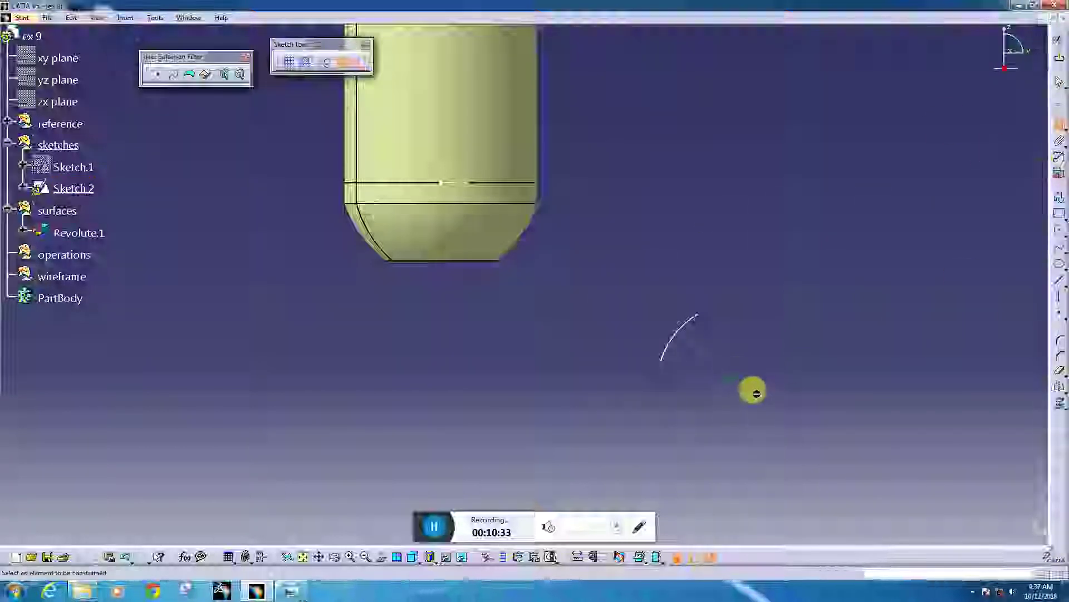
pyautogui.click(452, 182)
pyautogui.doubleClick(629, 230)
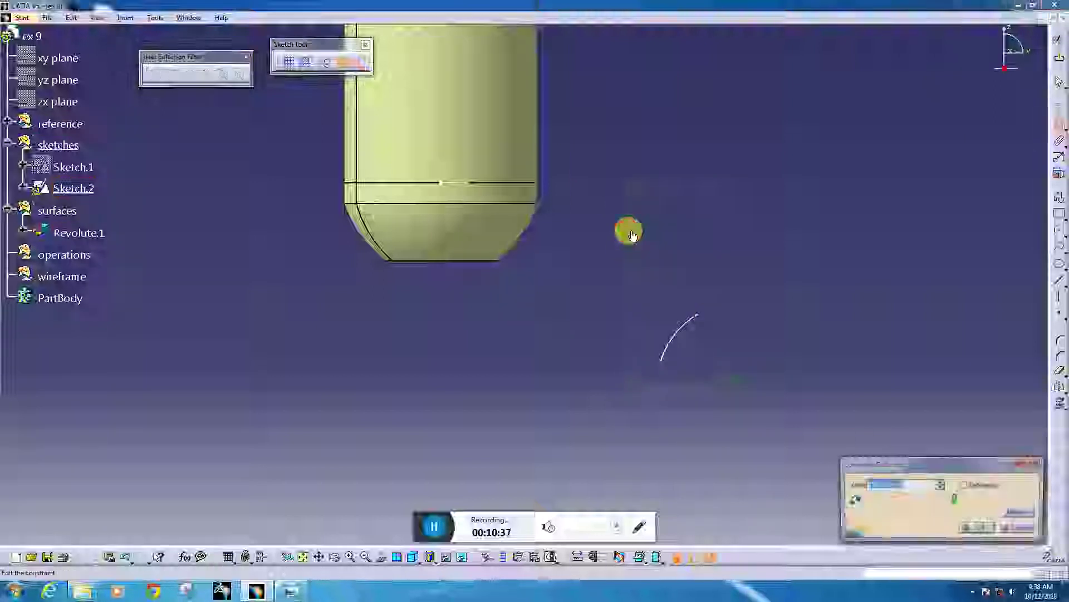
pyautogui.press('Return')
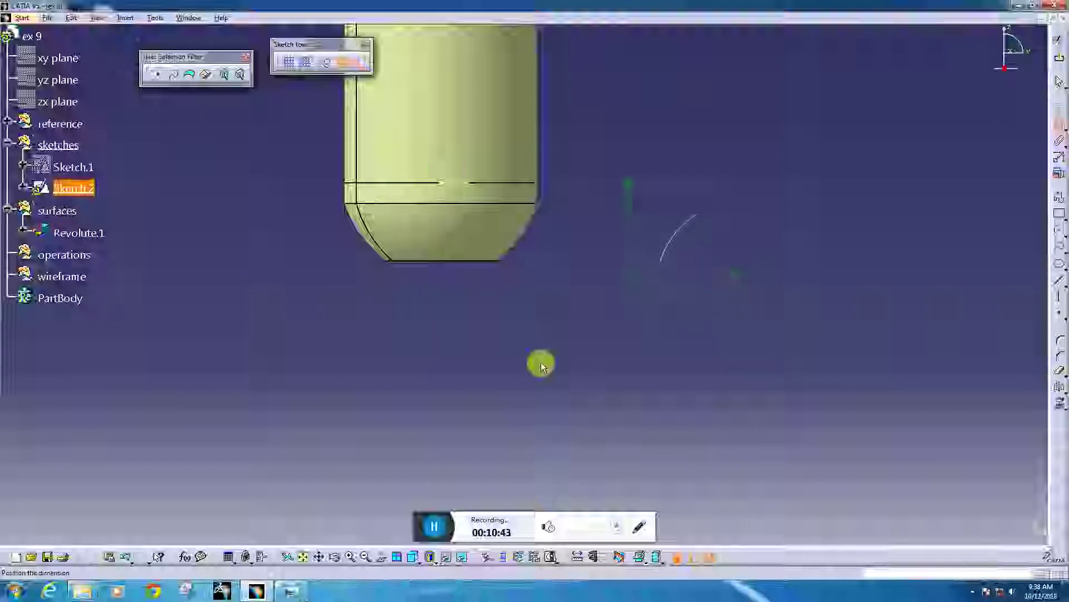
pyautogui.doubleClick(540, 361)
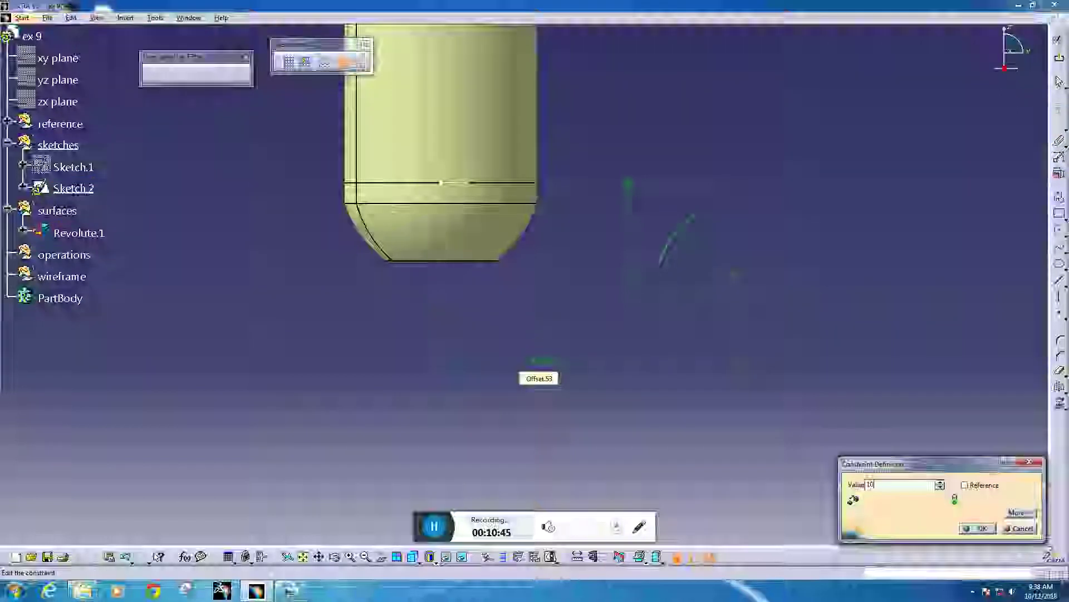
pyautogui.click(539, 361)
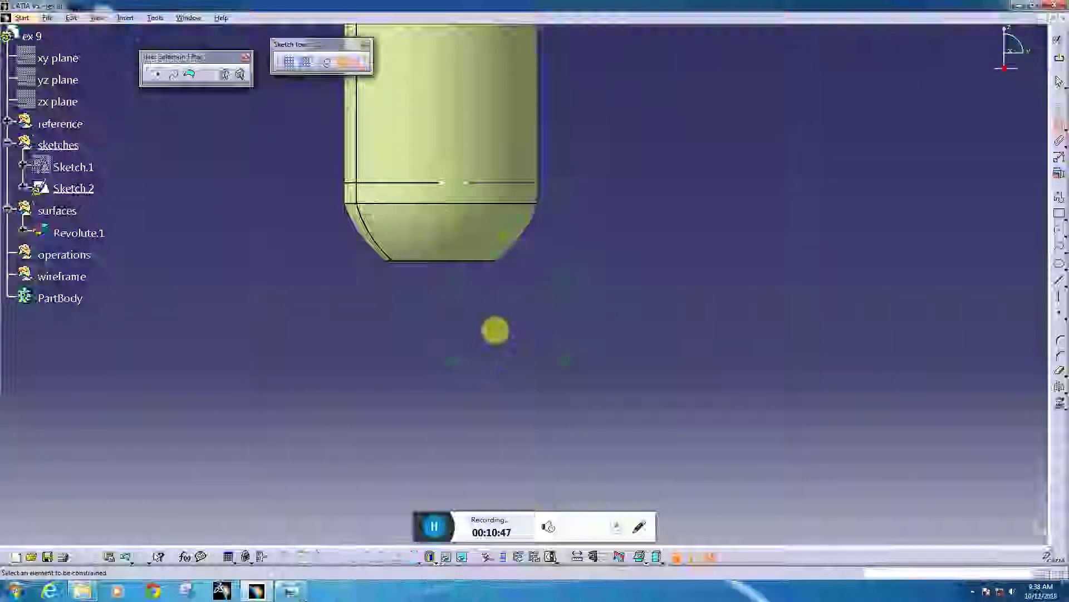
# - Set the arc's radius to 70 mm
pyautogui.moveTo(512, 359); pyautogui.dragTo(593, 262, button='middle')
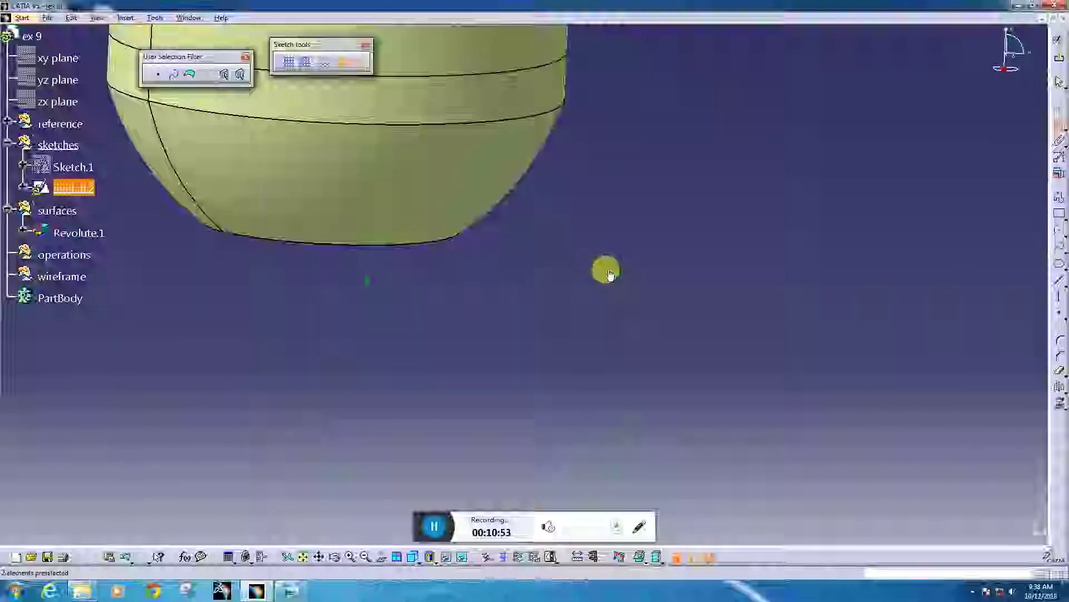
pyautogui.doubleClick(607, 272)
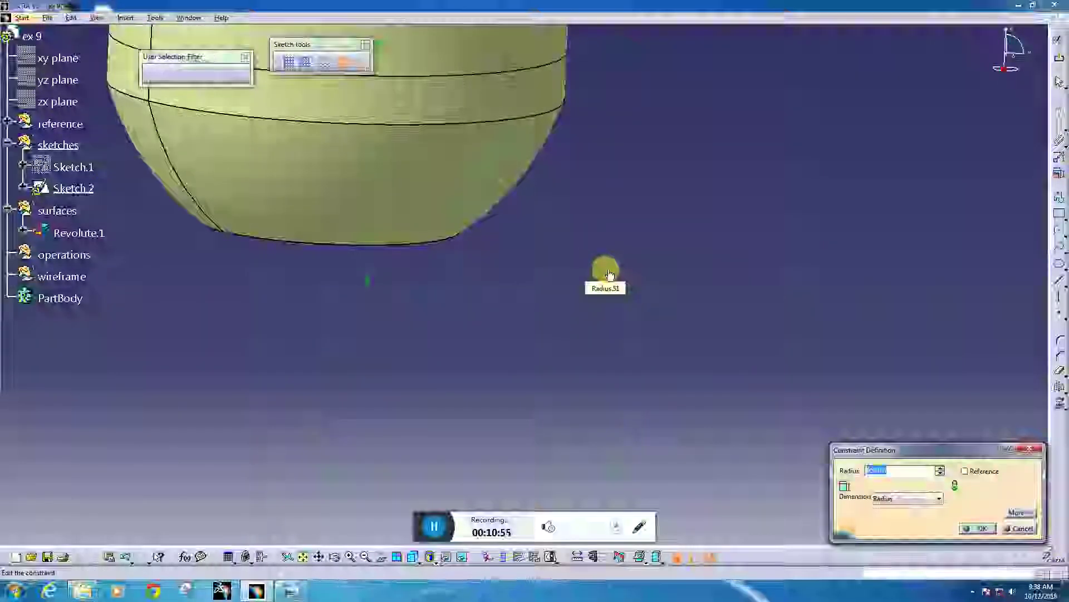
pyautogui.write('70')
pyautogui.press('Return')
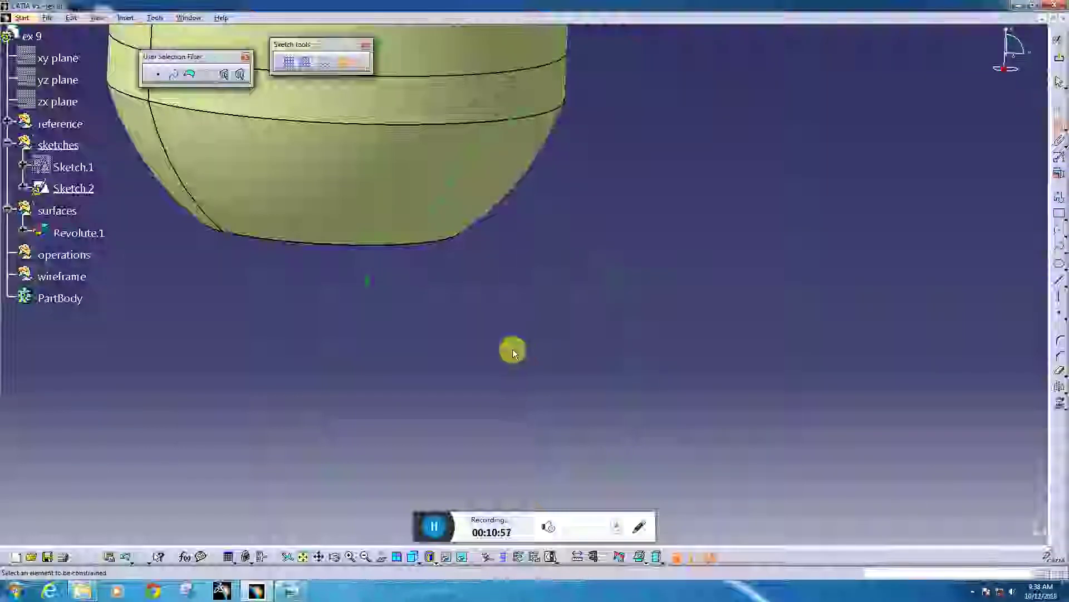
# - Edit the radius dimension of the arc crossing the bottle's base once more
pyautogui.moveTo(511, 351)
pyautogui.mouseDown(button='middle')
pyautogui.moveTo(510, 384)
pyautogui.moveTo(475, 353)
pyautogui.moveTo(524, 234)
pyautogui.moveTo(640, 191)
pyautogui.moveTo(507, 269)
pyautogui.moveTo(480, 353)
pyautogui.moveTo(490, 239)
pyautogui.moveTo(490, 282)
pyautogui.moveTo(460, 384)
pyautogui.mouseUp(button='middle')
pyautogui.doubleClick(593, 296)
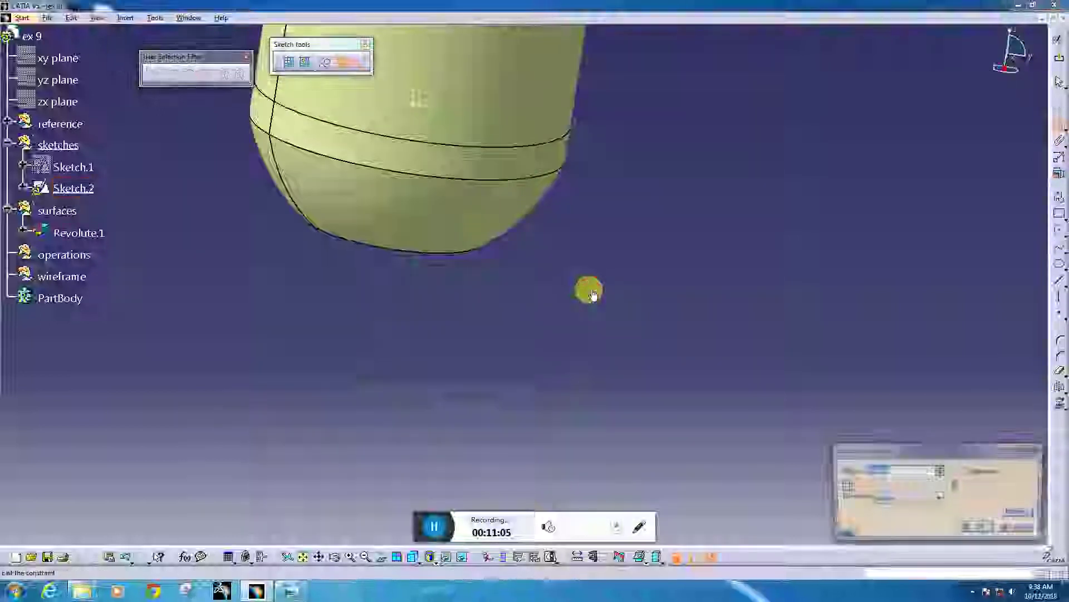
pyautogui.press('Return')
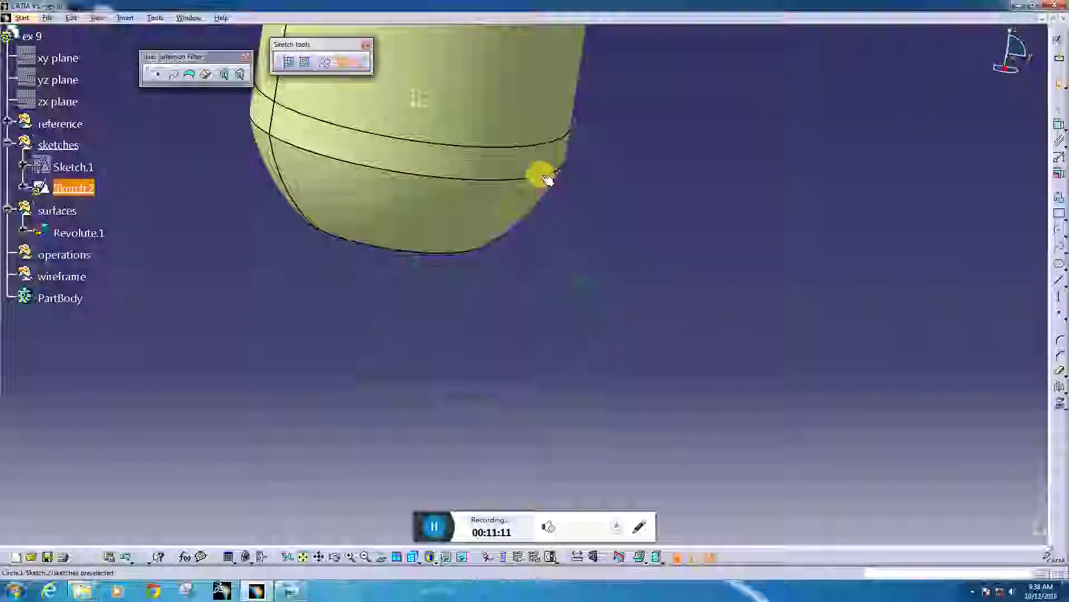
# - Extend both ends of the arc beyond the outline of the revolved body
pyautogui.moveTo(546, 176); pyautogui.dragTo(560, 172)
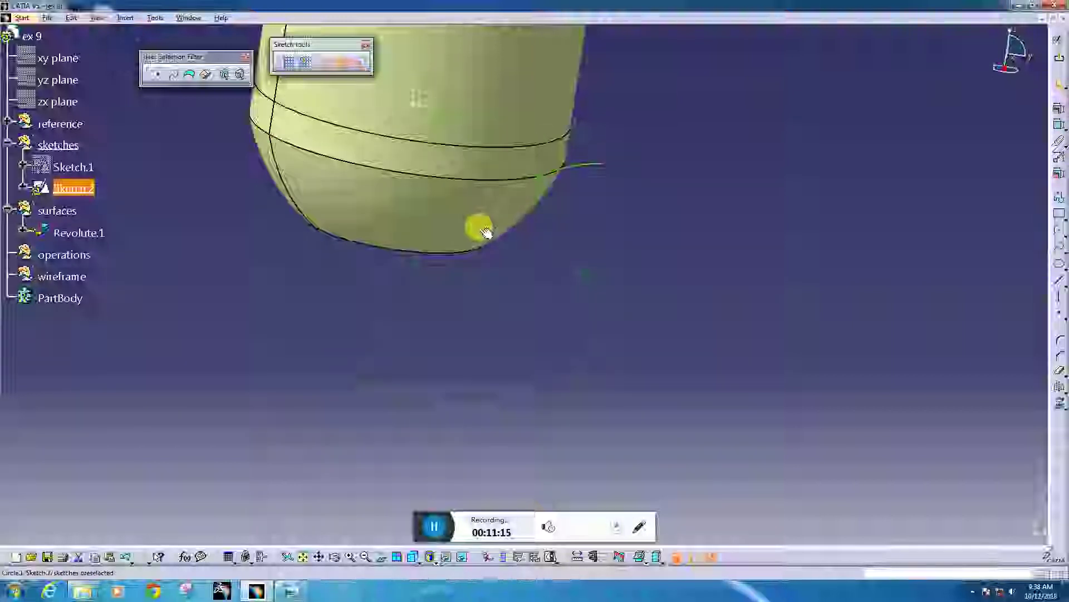
pyautogui.moveTo(480, 227); pyautogui.dragTo(468, 265)
pyautogui.click(663, 231)
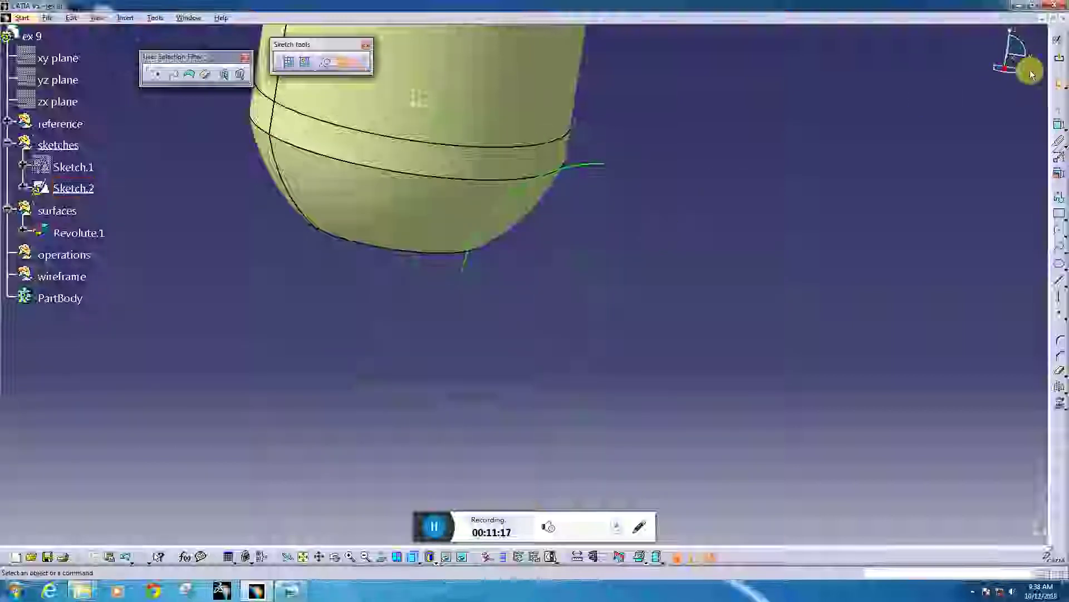
# - Leave the sketch and define the wireframe geometrical set as the in-work object
pyautogui.click(640, 273)
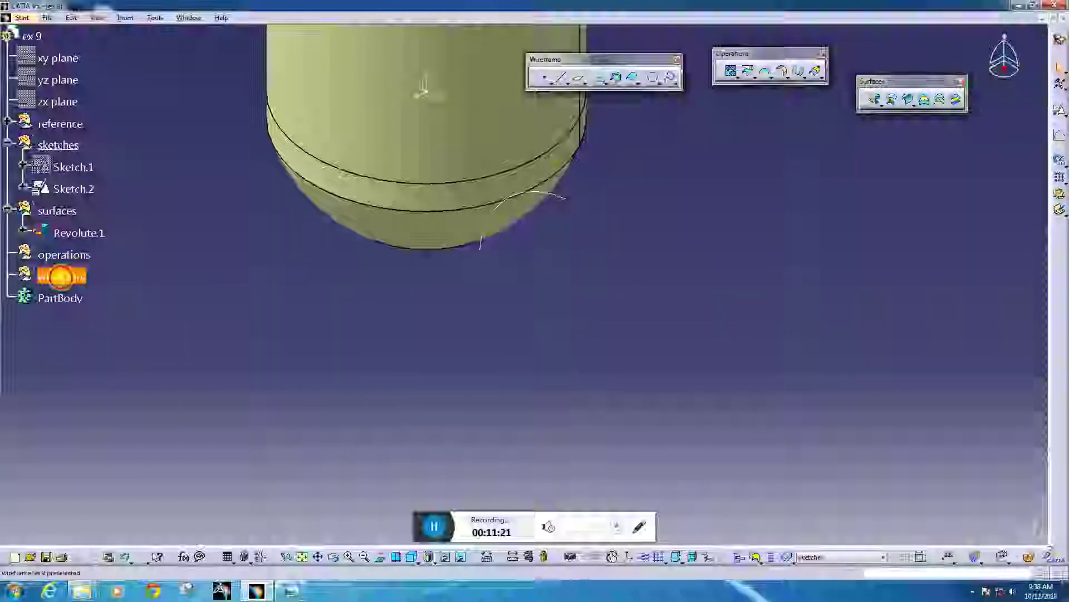
pyautogui.rightClick(85, 277)
pyautogui.click(84, 357)
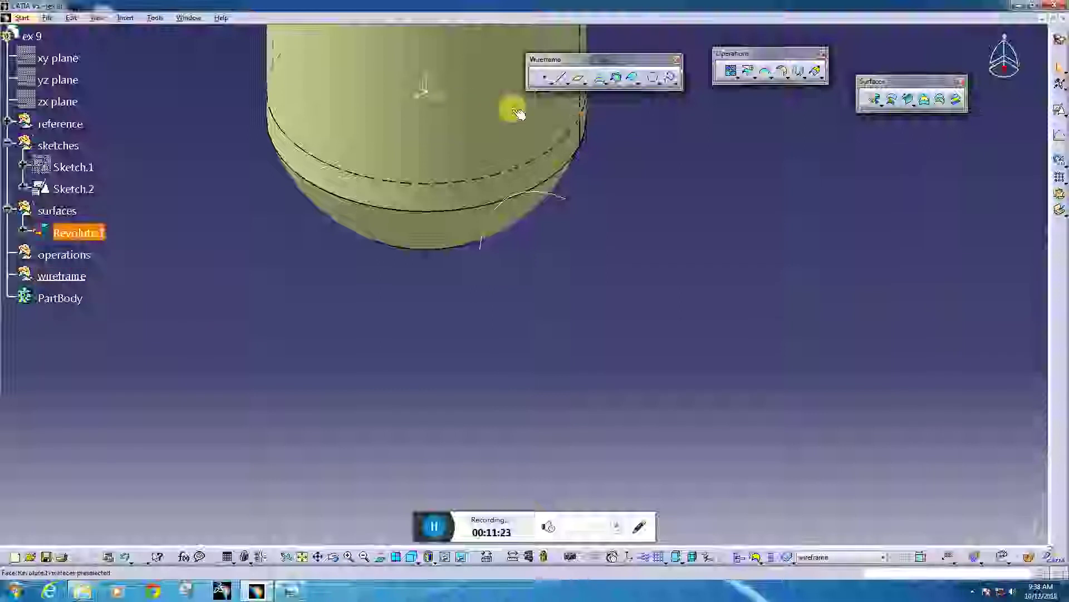
# - Create a plane normal to the indentation arc at its outer endpoint, beyond the bottle's side
pyautogui.click(577, 80)
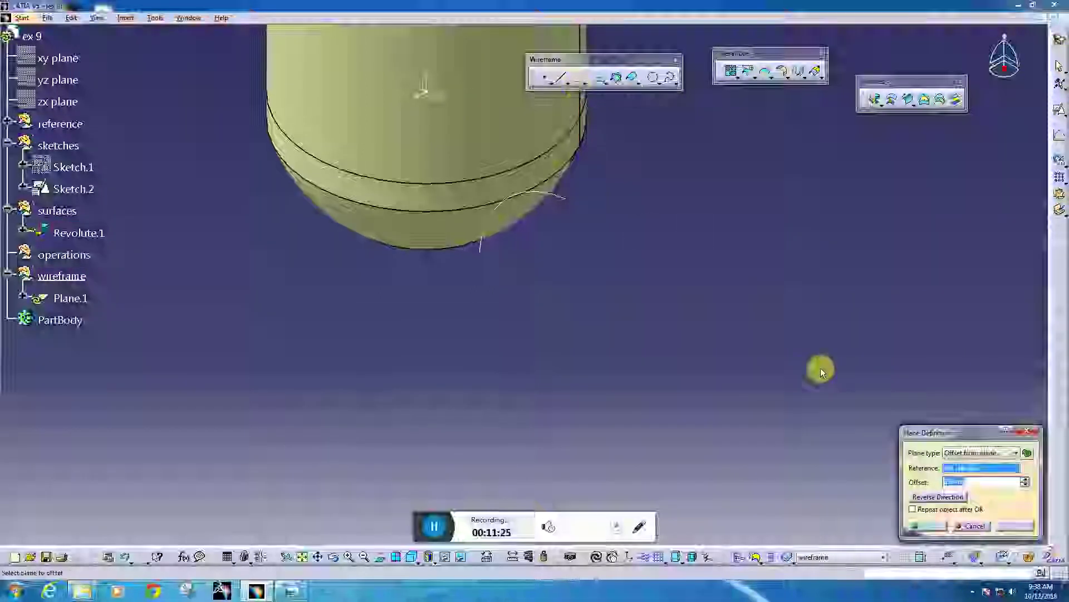
pyautogui.click(554, 191)
pyautogui.click(582, 193)
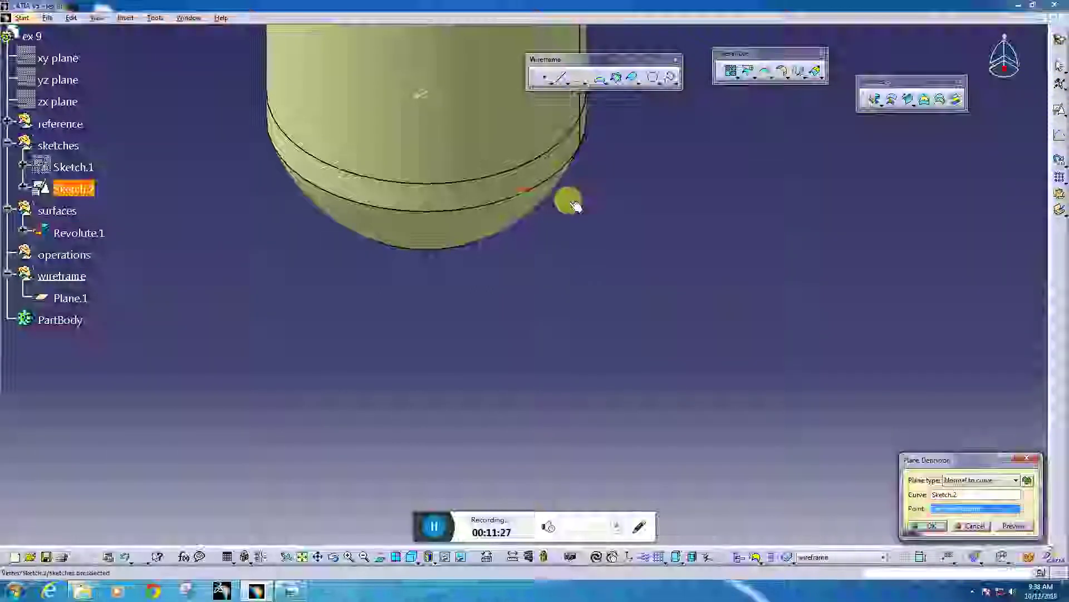
pyautogui.click(930, 526)
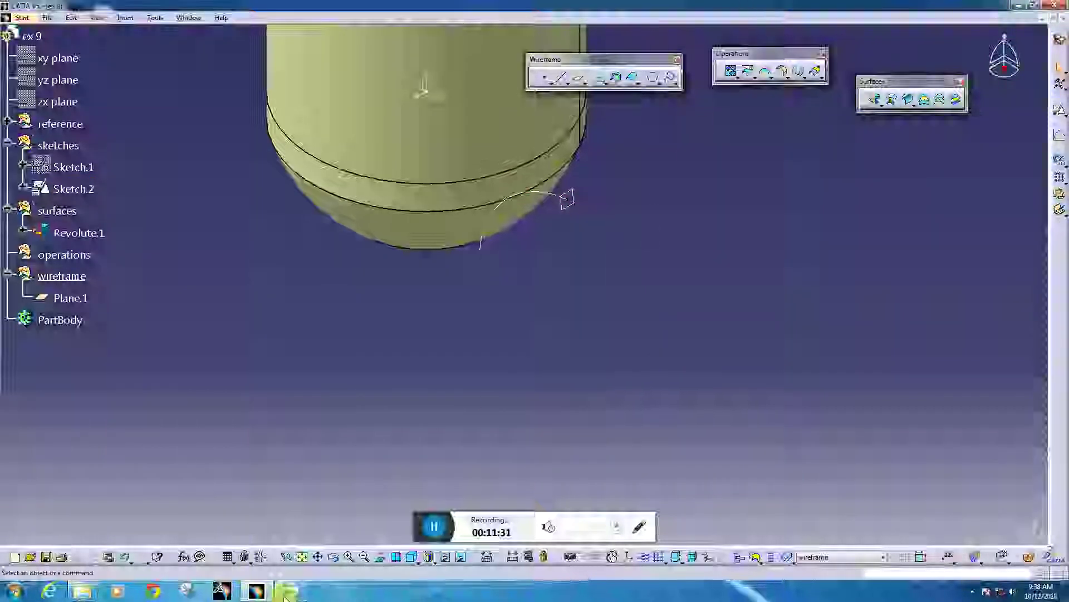
# - Check the base indentations in the reference drawing and define the sketches geometrical set as the in-work object
pyautogui.click(288, 591)
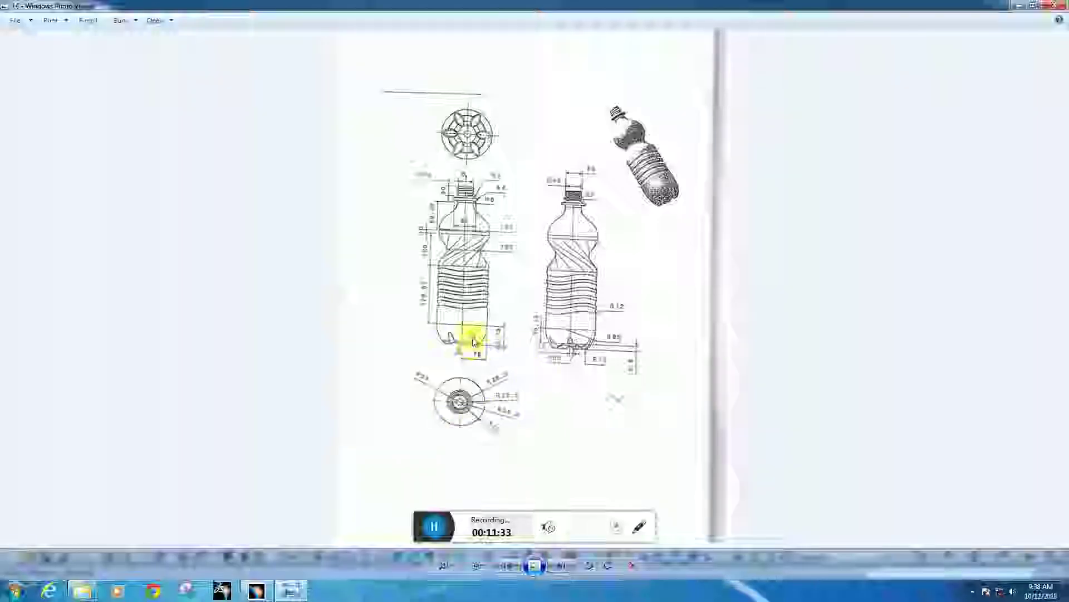
pyautogui.click(256, 590)
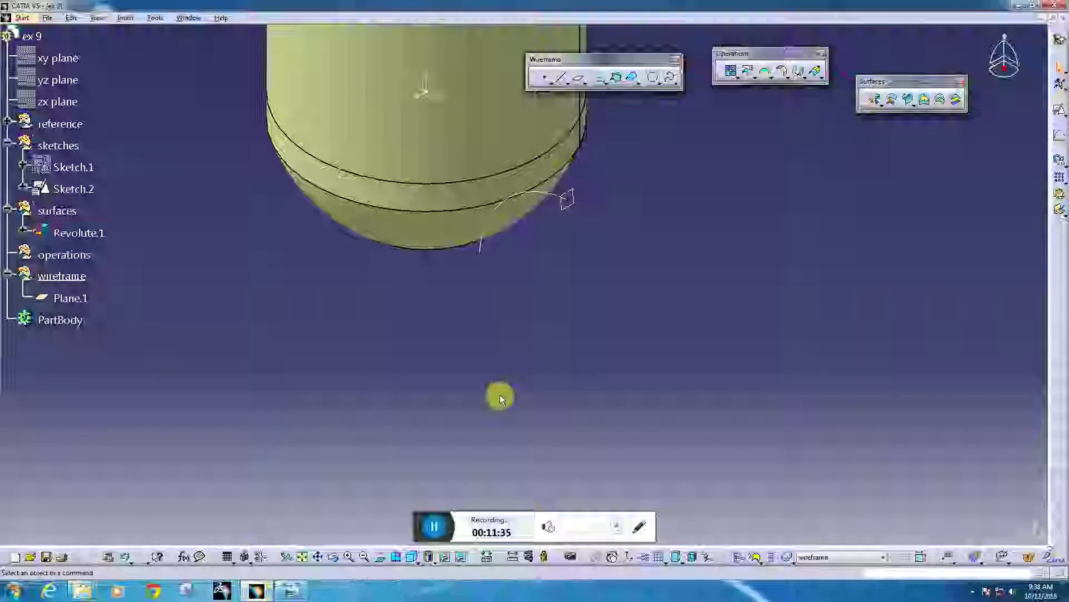
pyautogui.rightClick(56, 146)
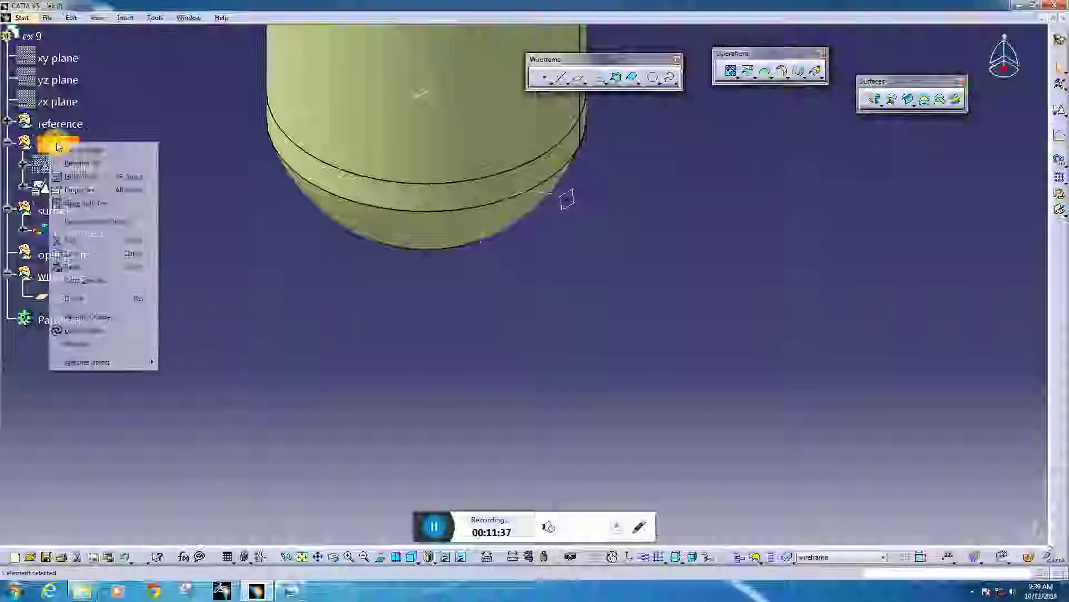
pyautogui.click(80, 215)
# - Open a positioned sketch on the plane normal to the arc, with a projection point origin taken from the reference point on the axis
pyautogui.click(1056, 114)
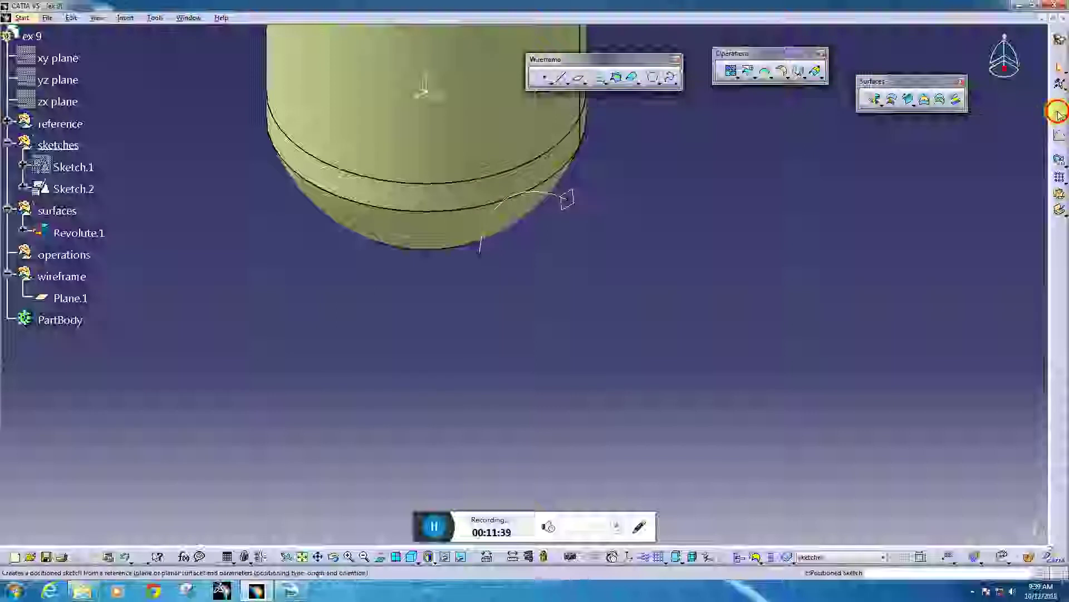
pyautogui.click(569, 194)
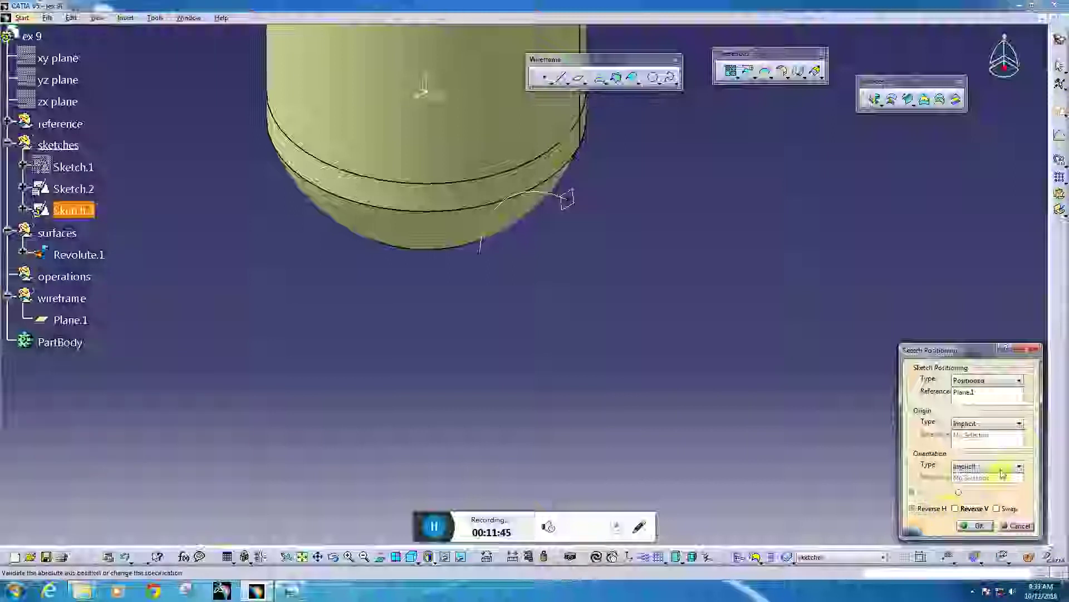
pyautogui.click(986, 424)
pyautogui.click(978, 448)
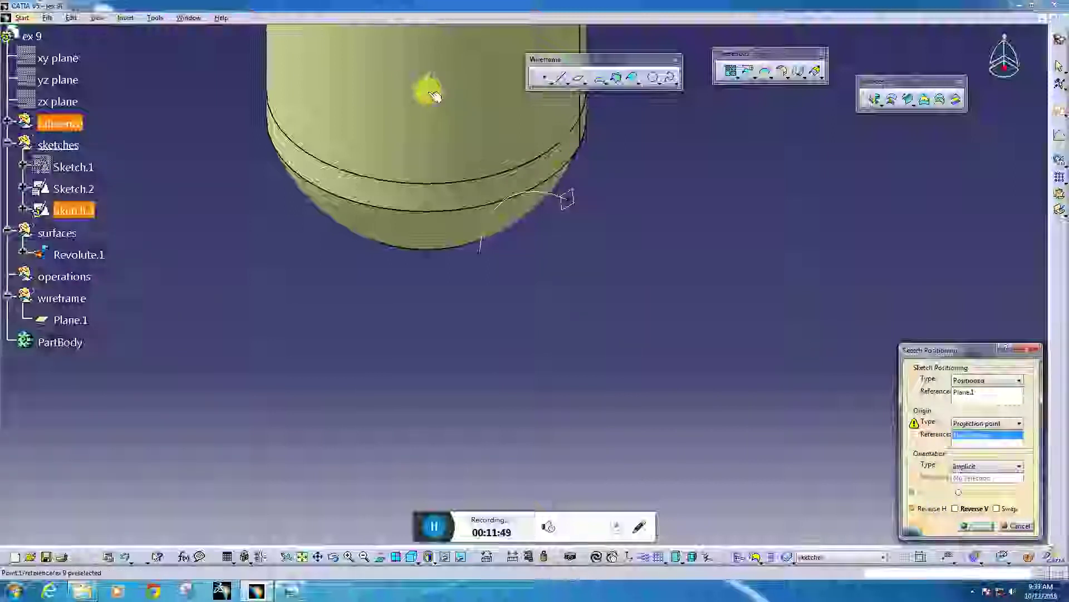
pyautogui.click(428, 91)
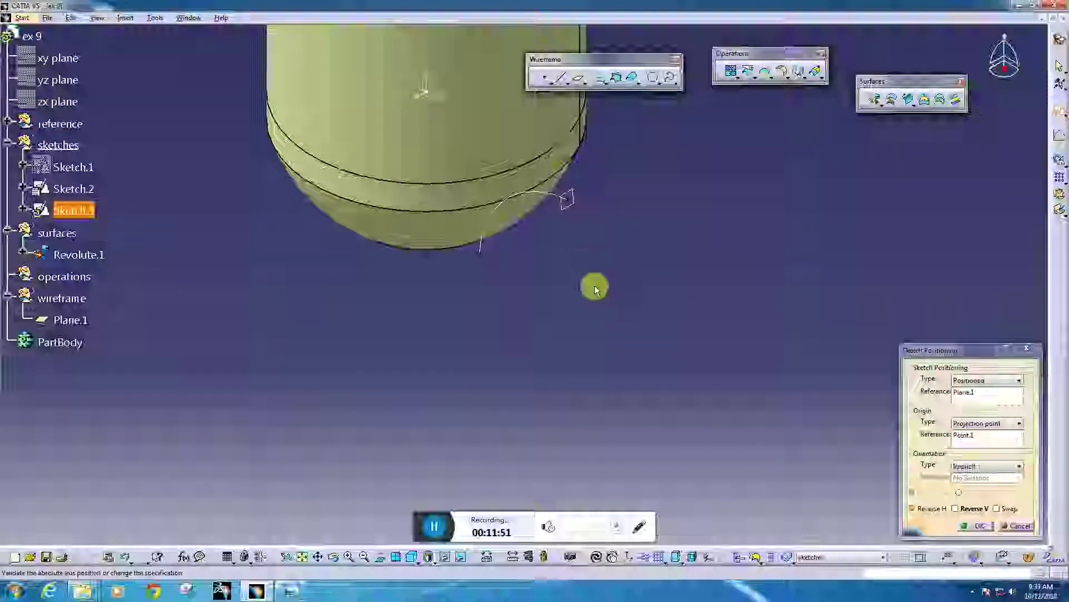
pyautogui.click(978, 526)
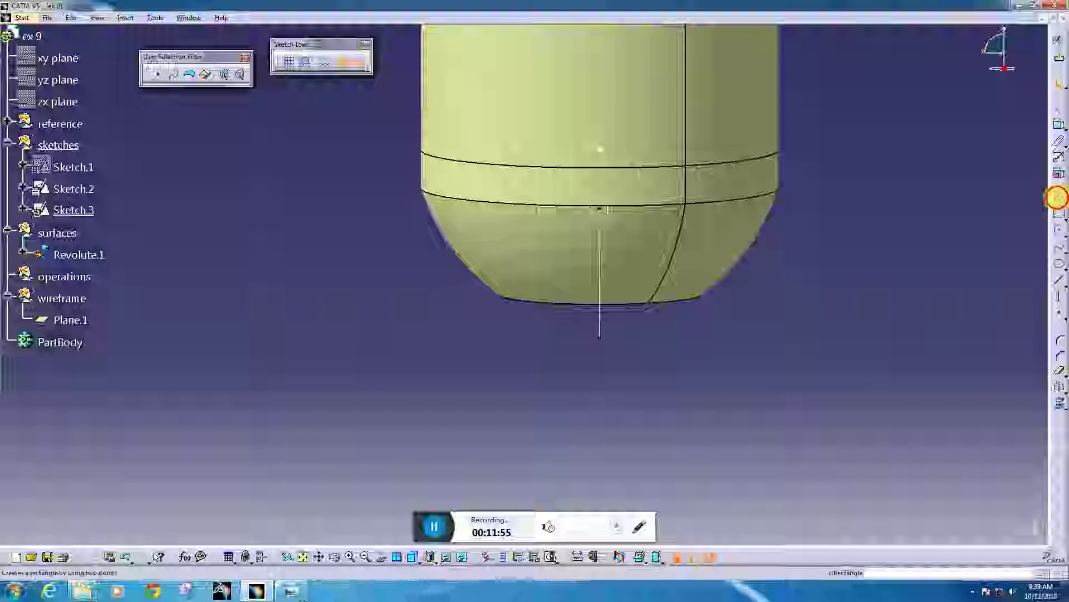
# - Sketch a closed triangle with its apex on the vertical axis, a horizontal base and sides about 53 mm long
pyautogui.click(1058, 199)
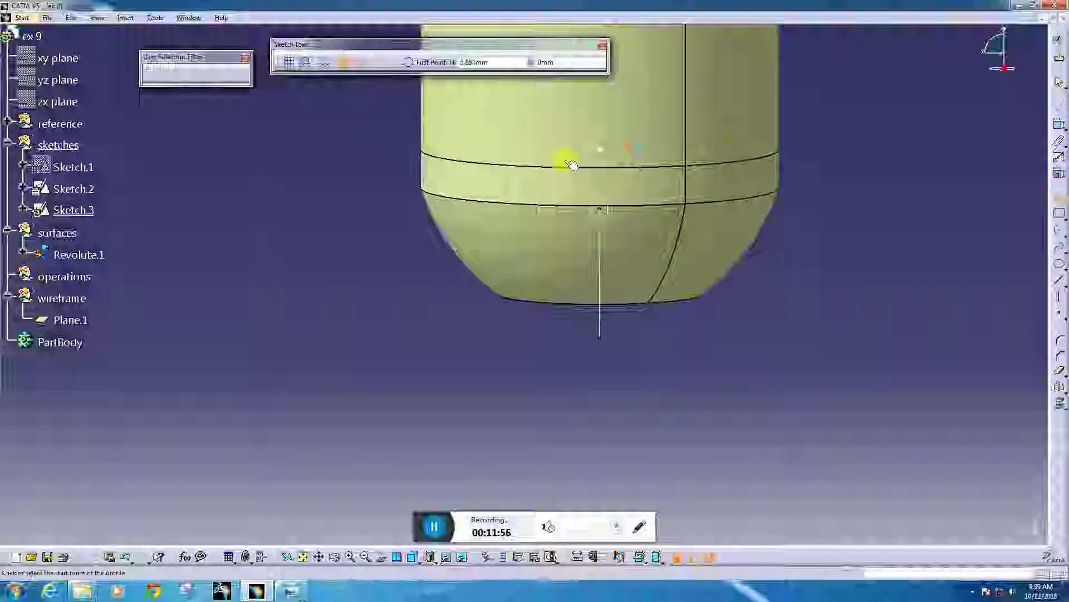
pyautogui.click(609, 206)
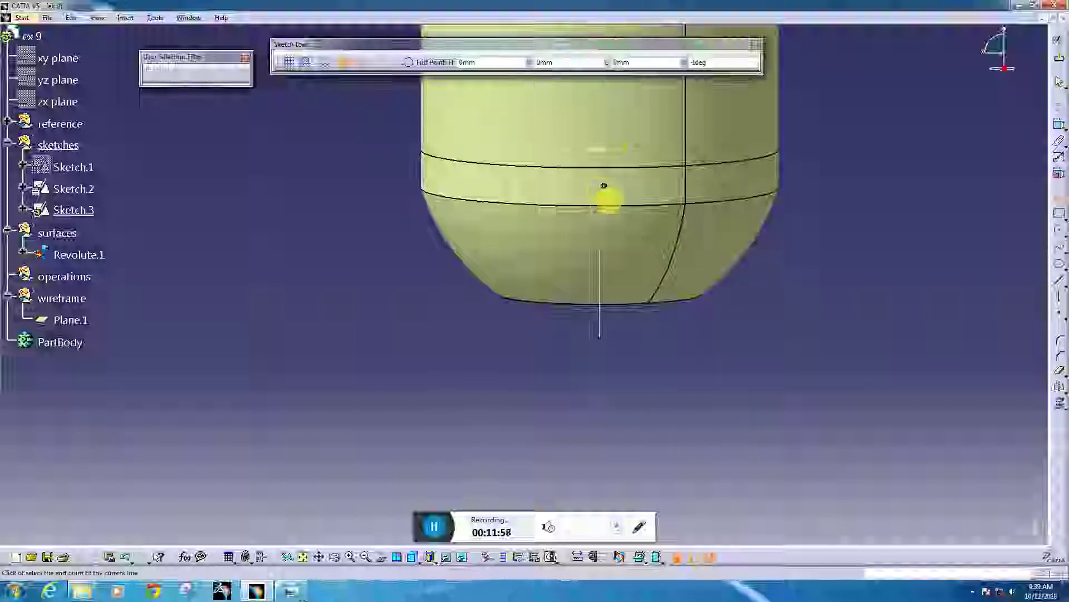
pyautogui.click(529, 289)
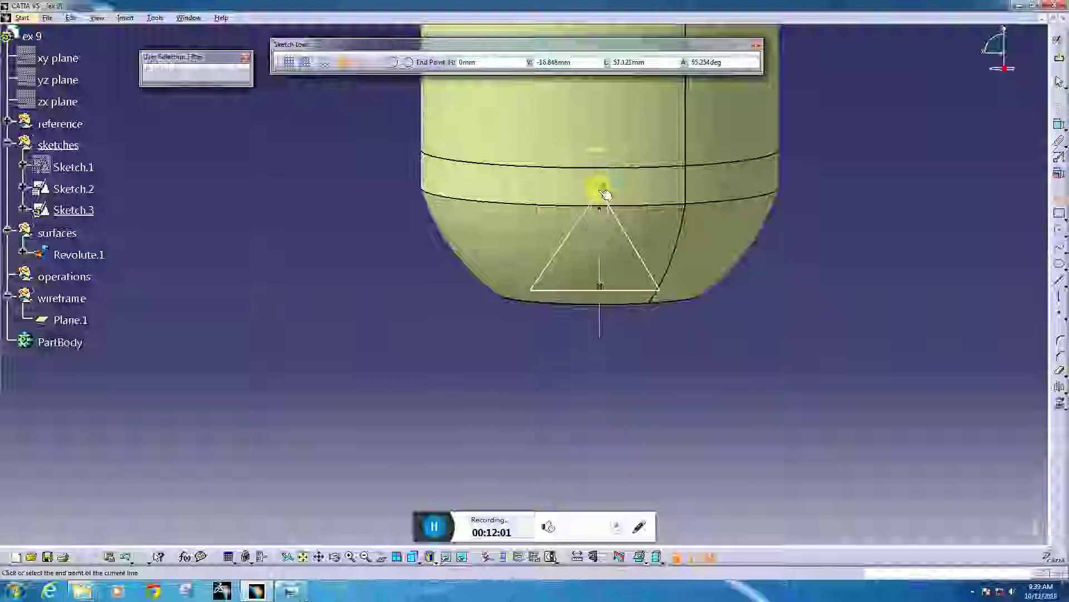
pyautogui.click(607, 188)
pyautogui.press('Escape')
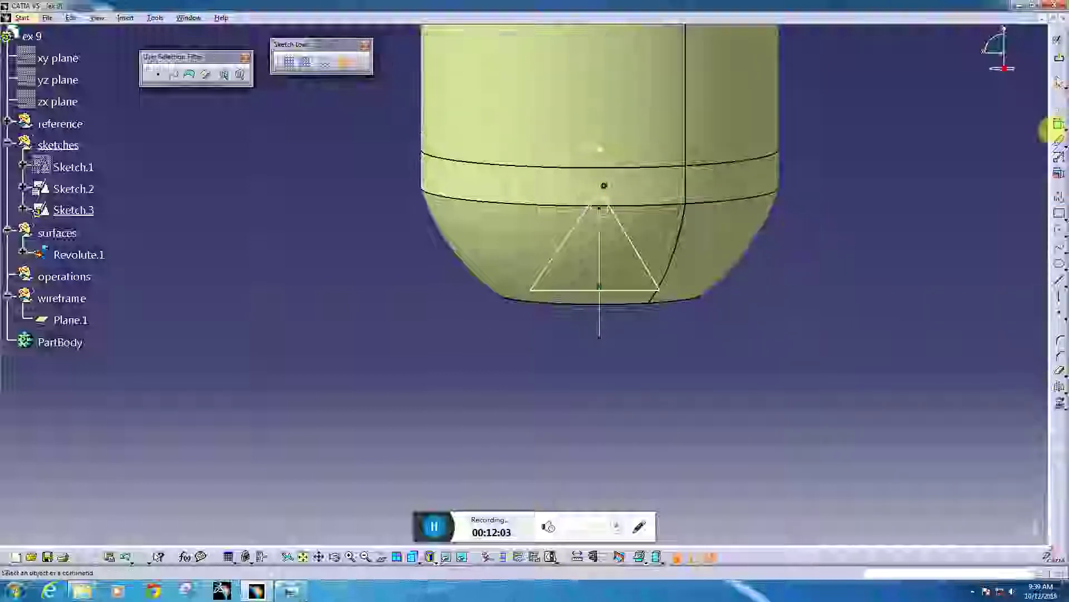
# - Dimension the triangle's base and set its length to 30 mm
pyautogui.click(1059, 127)
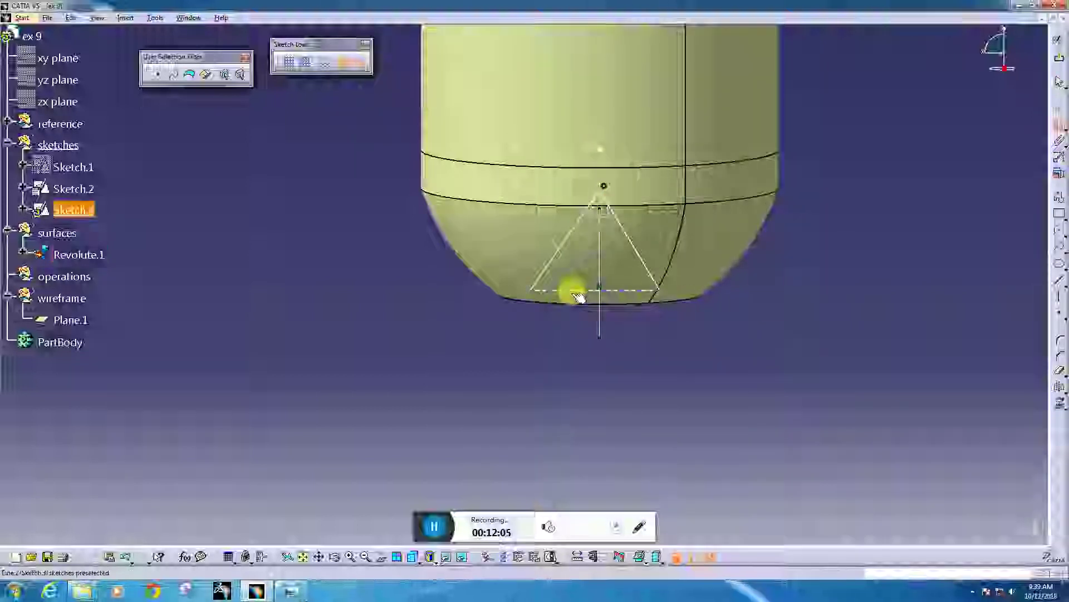
pyautogui.doubleClick(565, 345)
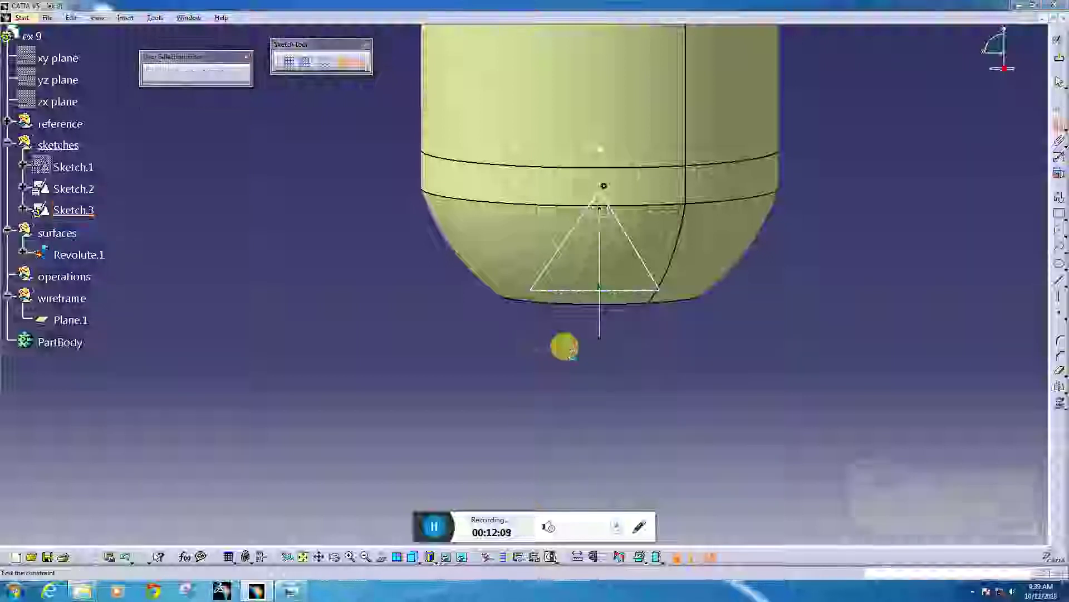
pyautogui.write('30')
pyautogui.press('Return')
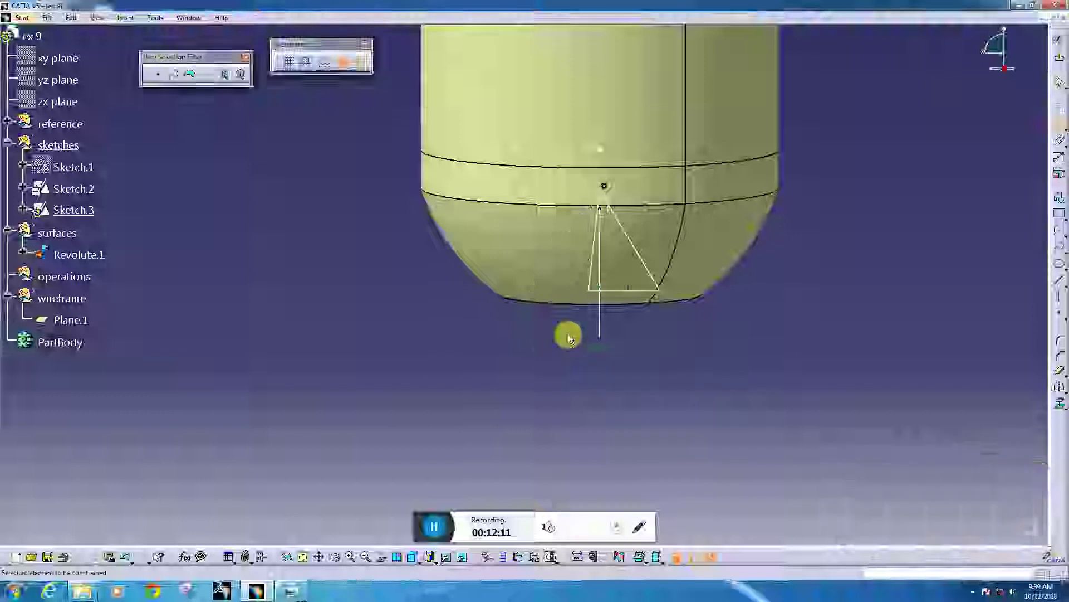
# - Dimension the triangle's lower left corner from the vertical axis and set the distance to 15 mm
pyautogui.click(588, 292)
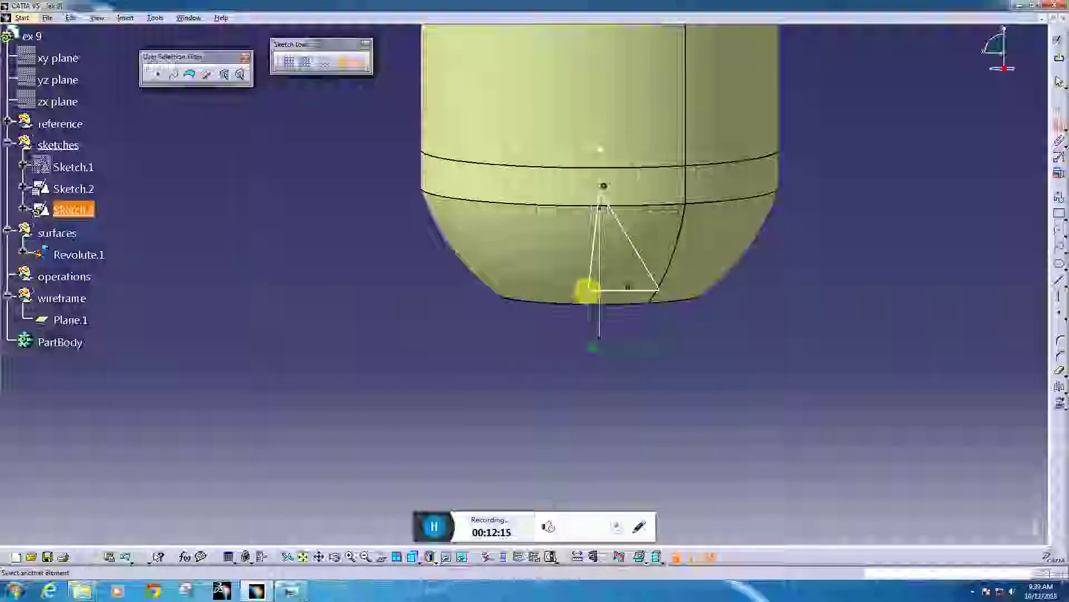
pyautogui.click(600, 315)
pyautogui.doubleClick(539, 346)
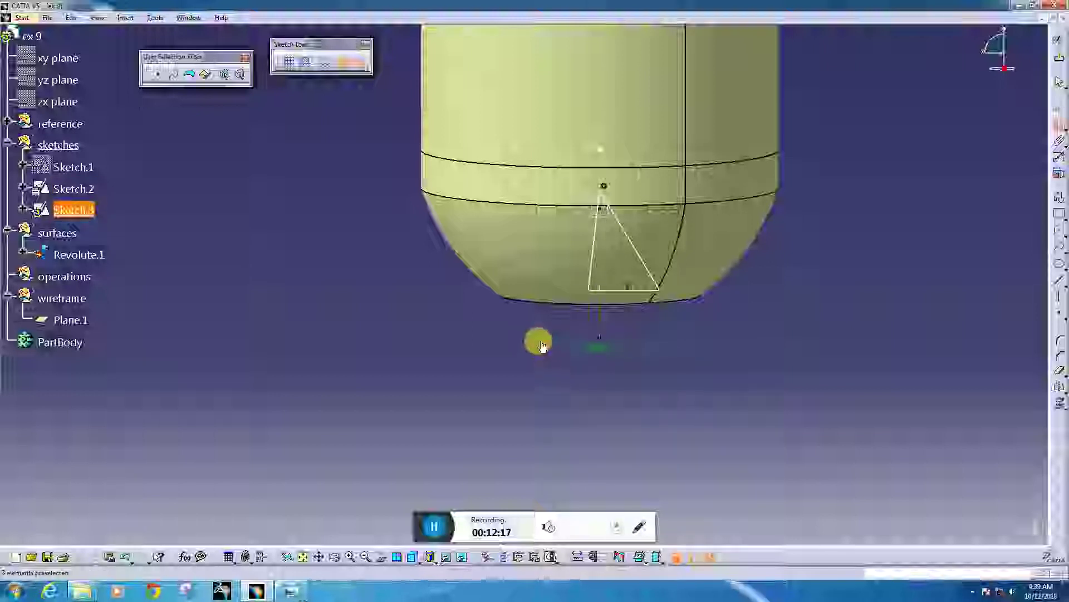
pyautogui.write('15')
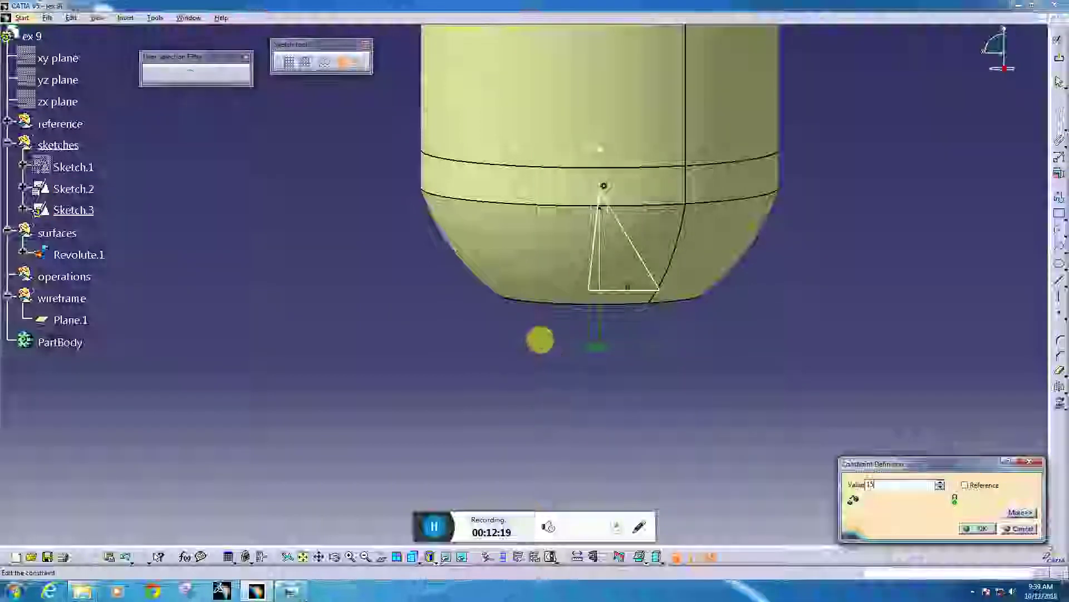
pyautogui.press('Return')
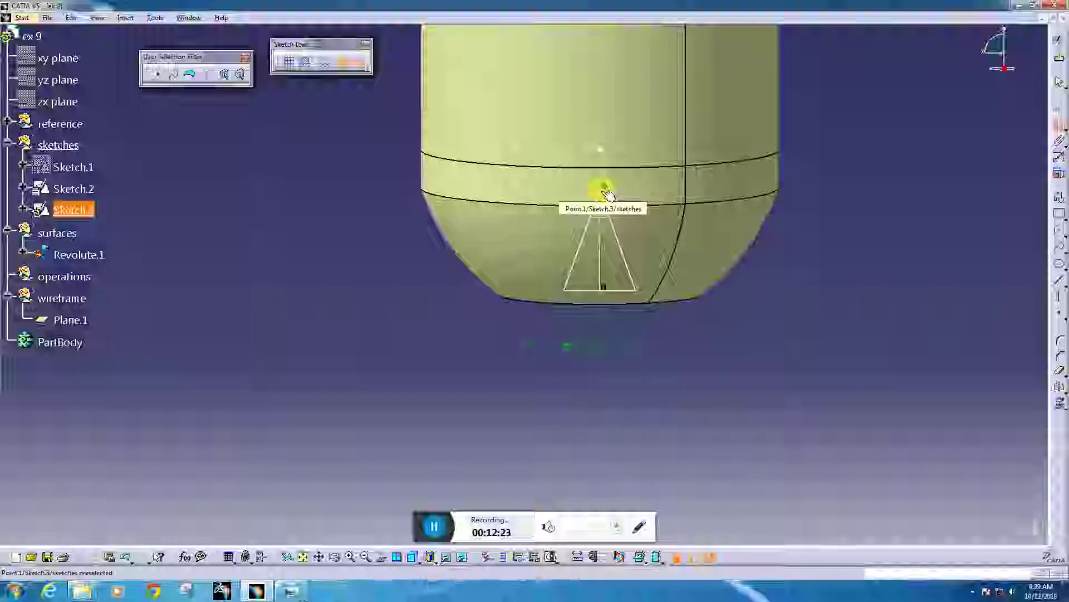
# - Dimension the triangle's height and the length of its left side, and remove the height dimension again
pyautogui.click(624, 292)
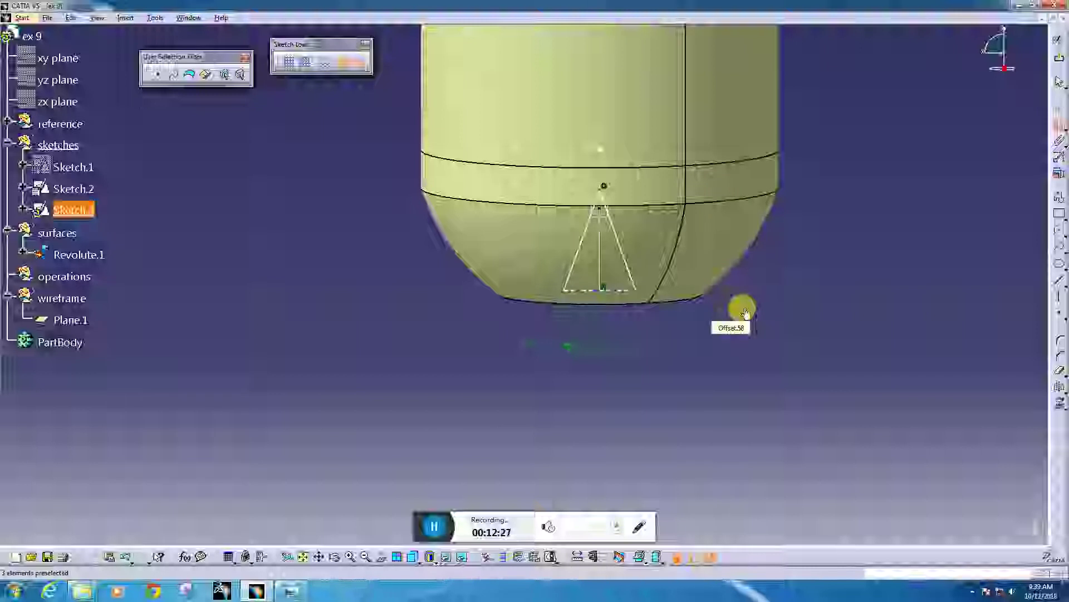
pyautogui.click(589, 241)
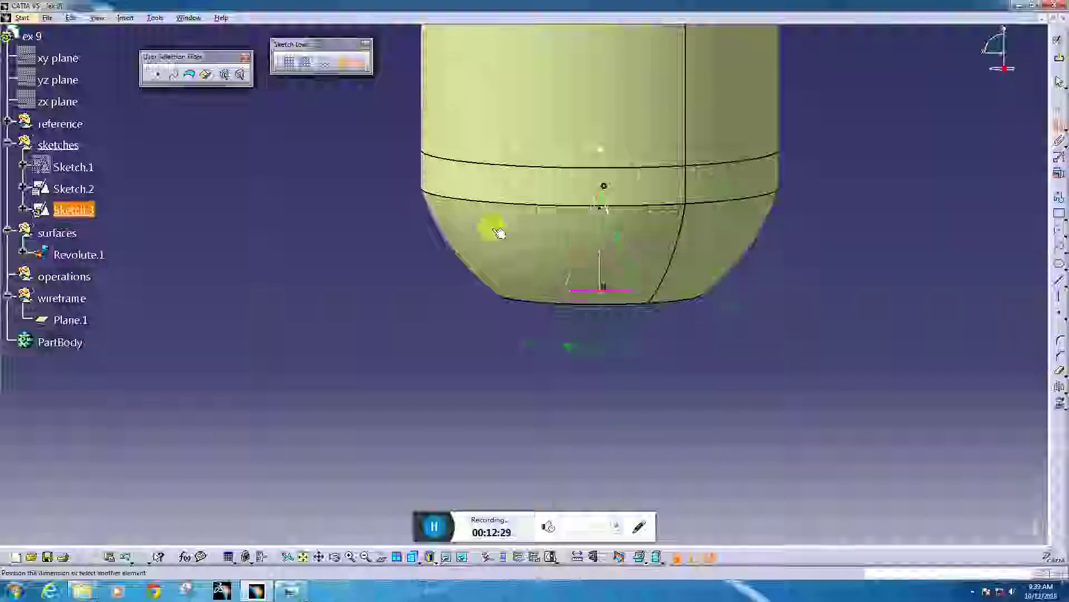
pyautogui.click(737, 326)
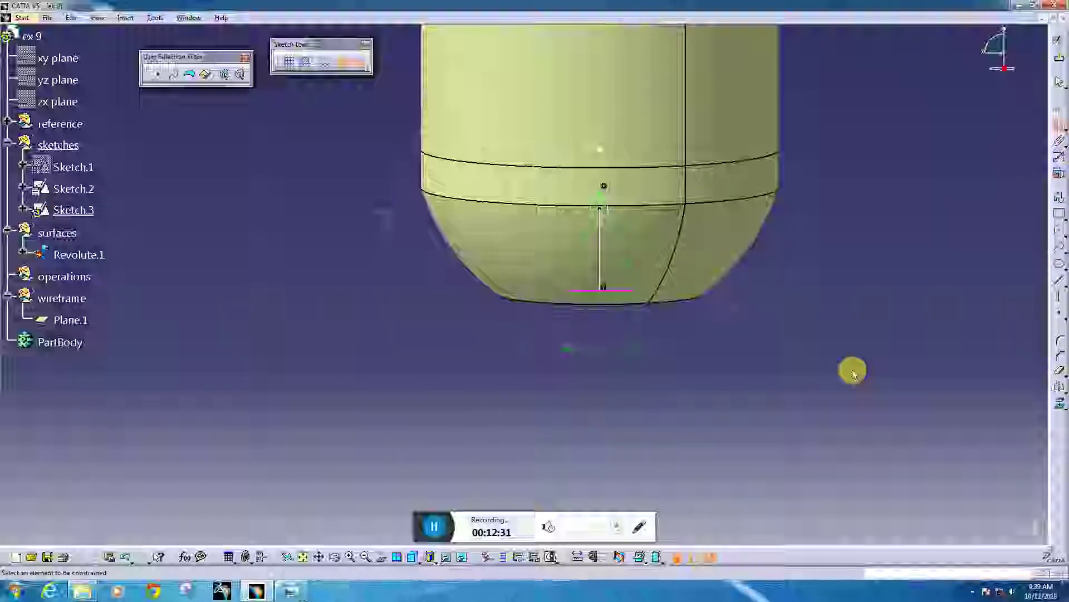
pyautogui.press('Escape')
pyautogui.click(737, 312)
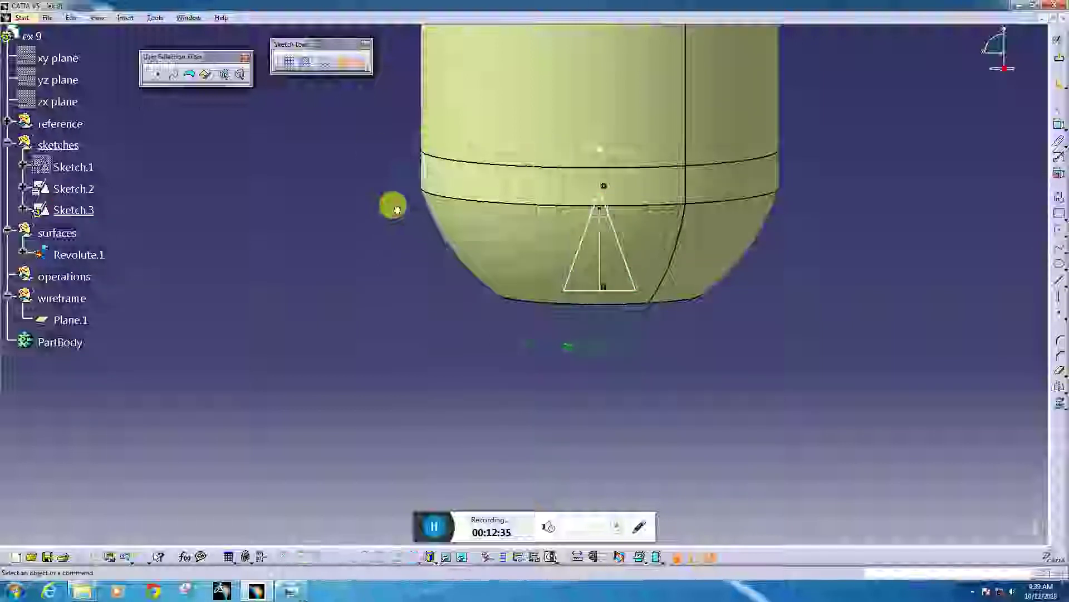
# - Set the length of the triangle's left side to 30 mm
pyautogui.doubleClick(392, 216)
pyautogui.write('10')
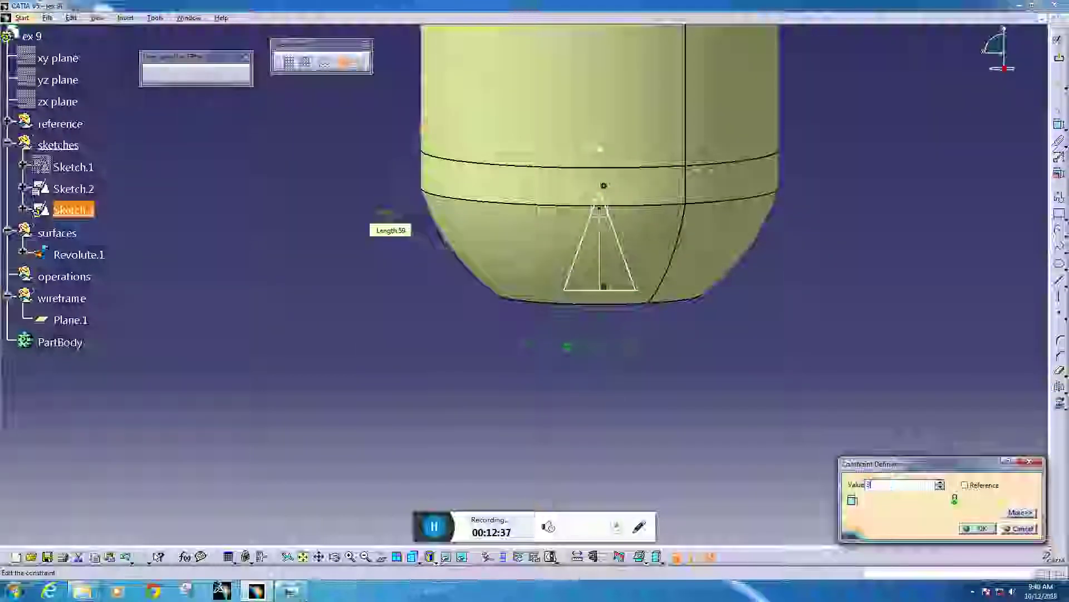
pyautogui.press('Return')
pyautogui.click(1058, 134)
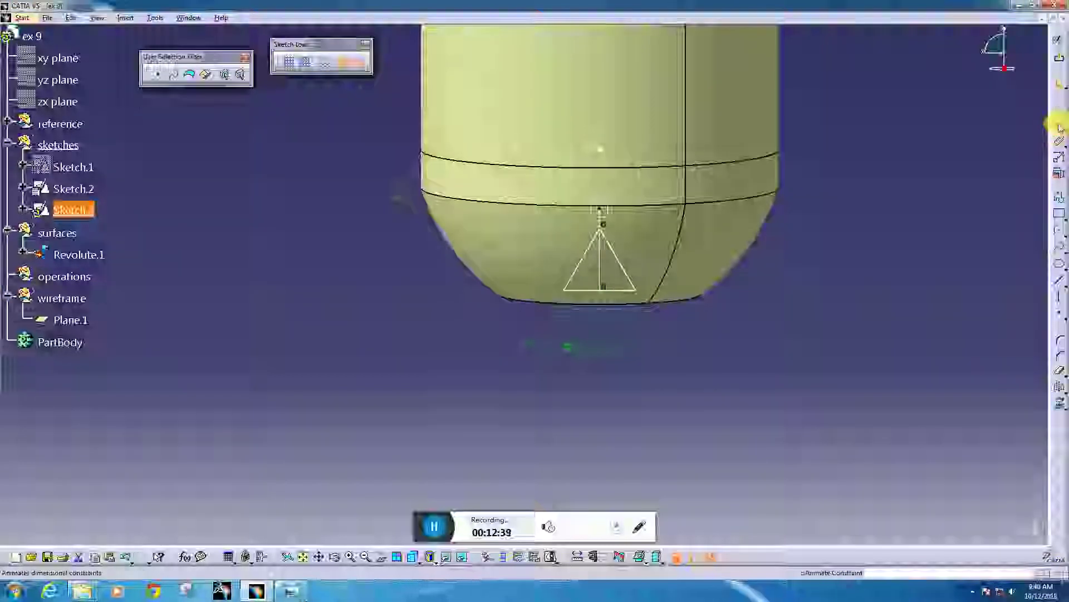
pyautogui.click(618, 263)
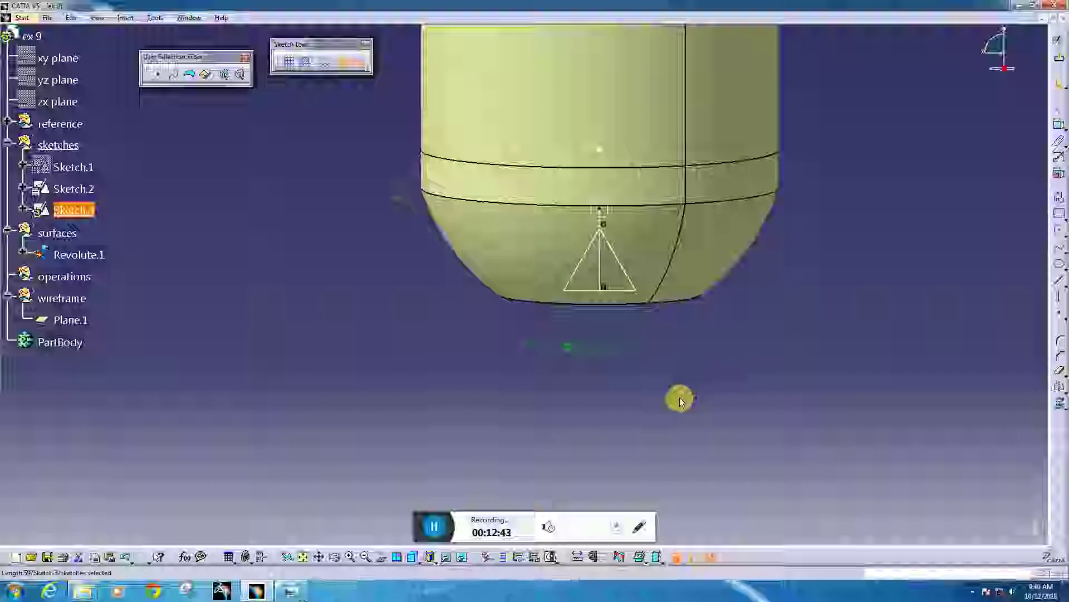
# - Round the triangle's apex with a corner of about 4.6 mm radius, converting the side's length constraint into a distance
pyautogui.moveTo(680, 398); pyautogui.dragTo(694, 353, button='middle')
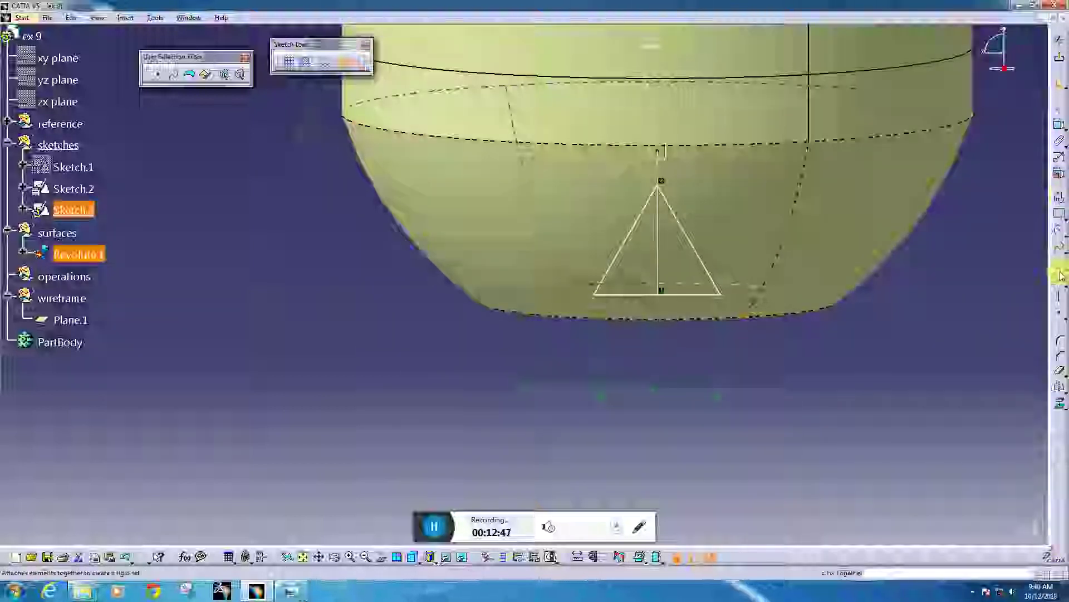
pyautogui.click(1061, 341)
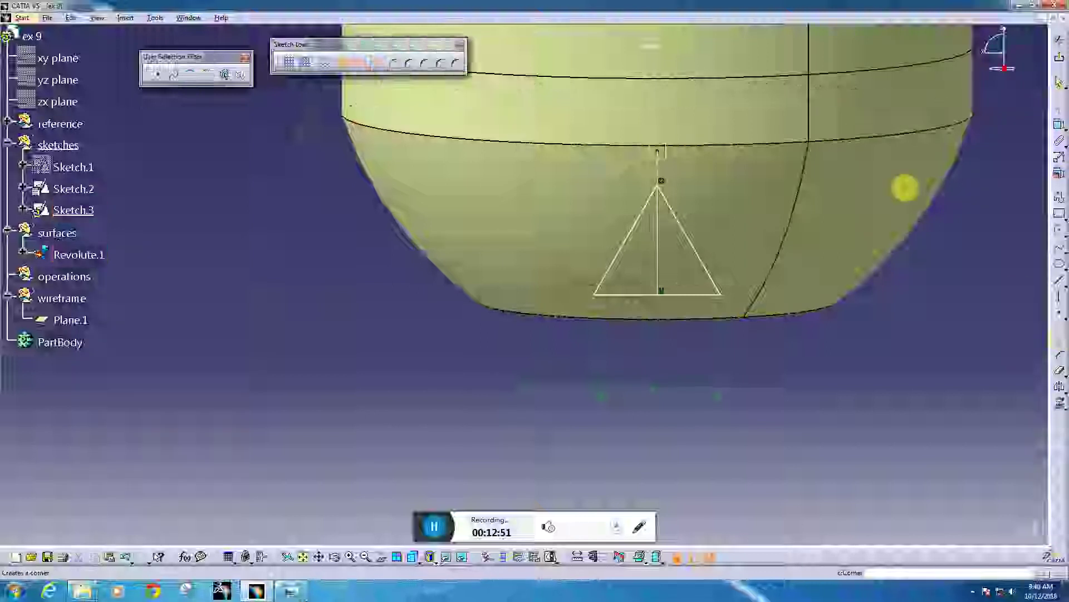
pyautogui.click(667, 206)
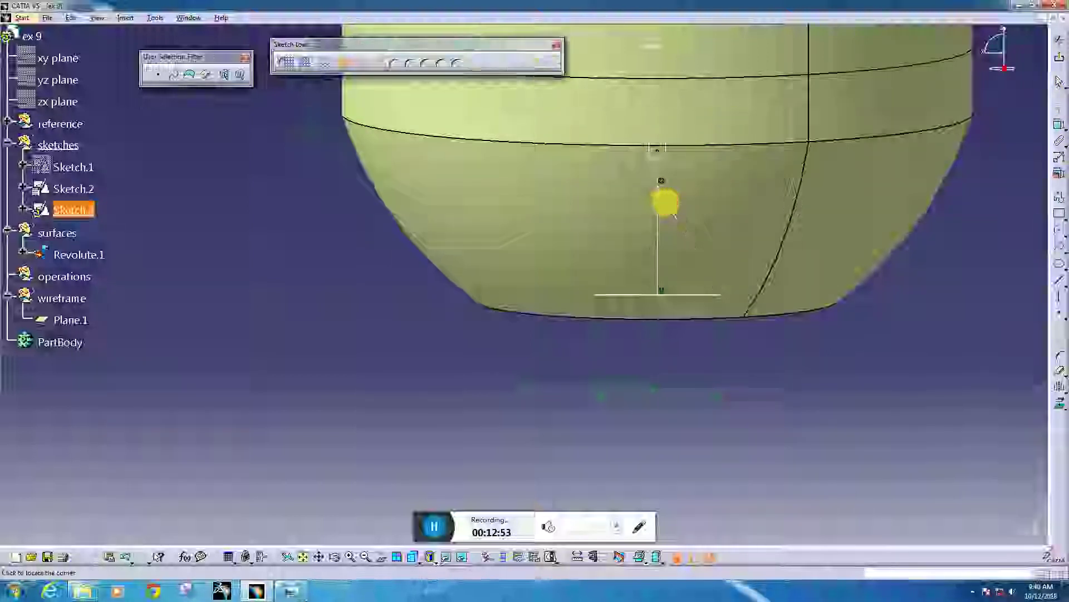
pyautogui.click(661, 223)
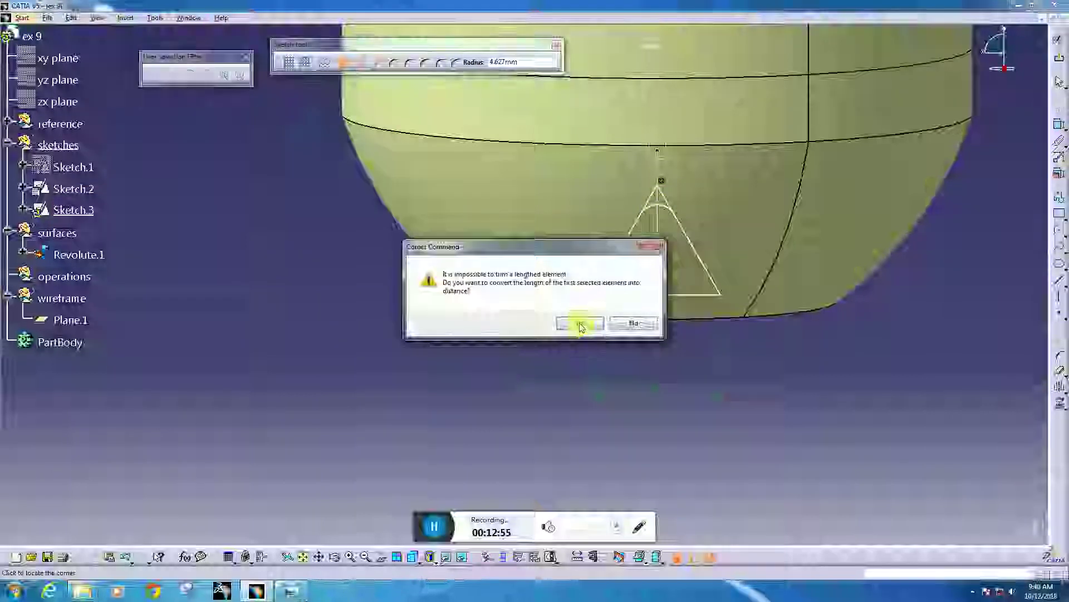
pyautogui.click(580, 323)
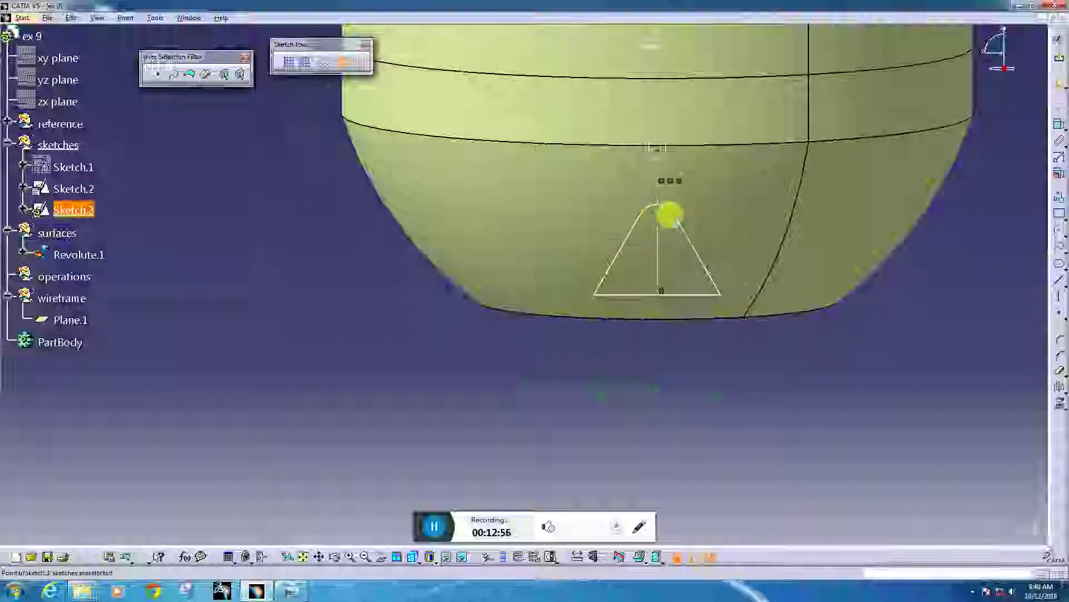
# - Reduce the corner radius of the triangle's rounded apex
pyautogui.doubleClick(655, 219)
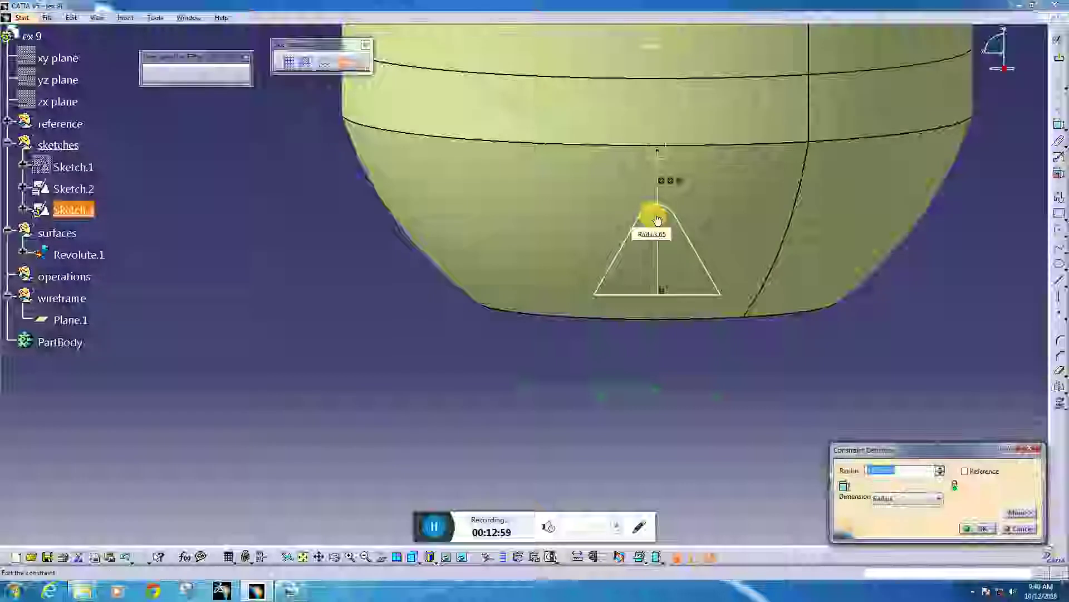
pyautogui.write('5')
pyautogui.press('Return')
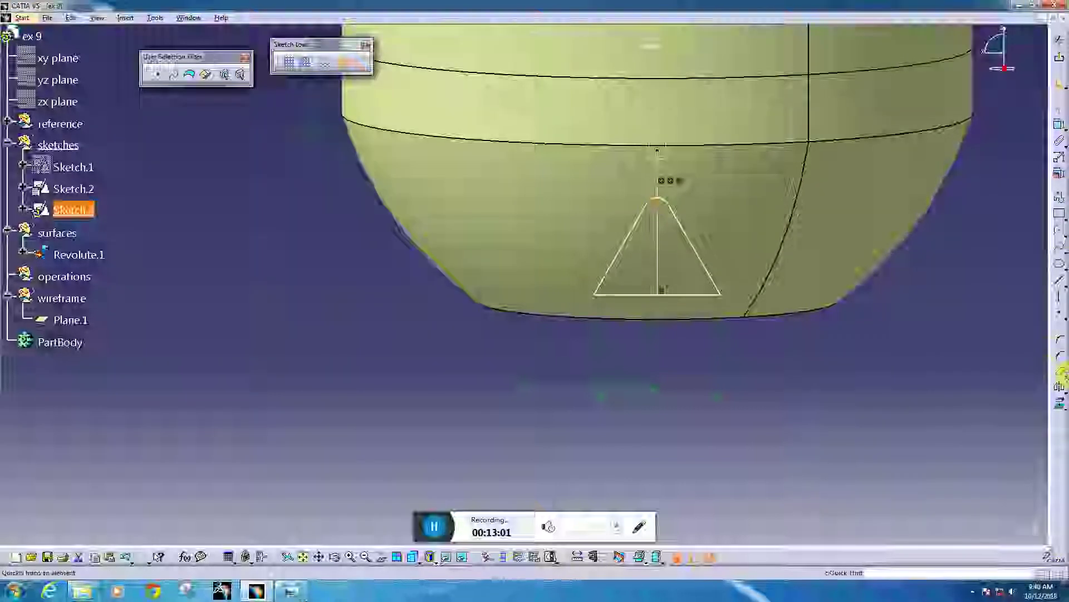
# - Round the triangle's lower left corner and set its radius to match the apex corner
pyautogui.click(1058, 338)
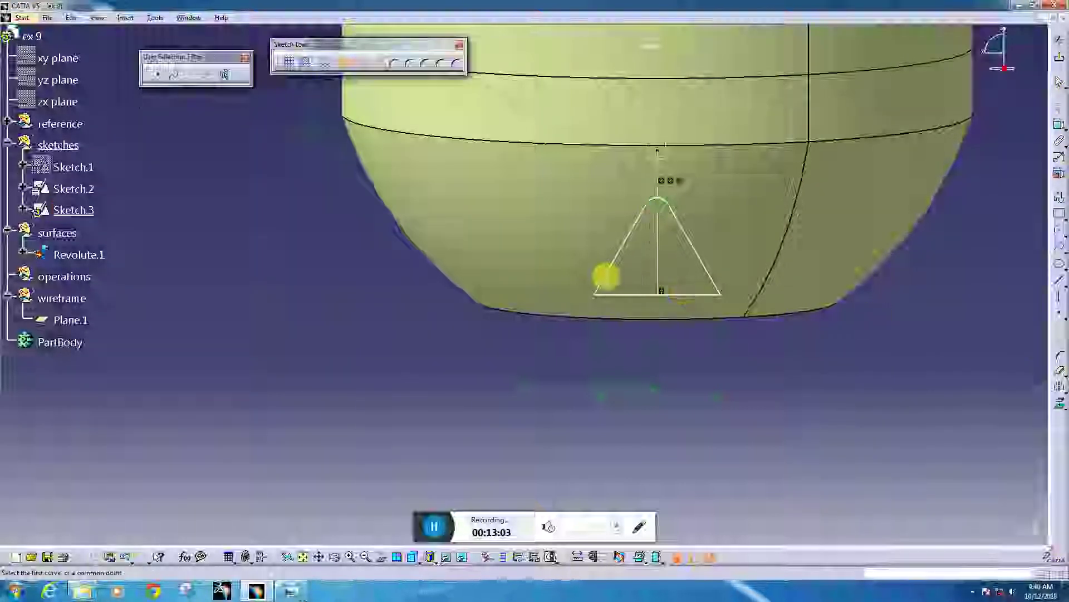
pyautogui.click(606, 273)
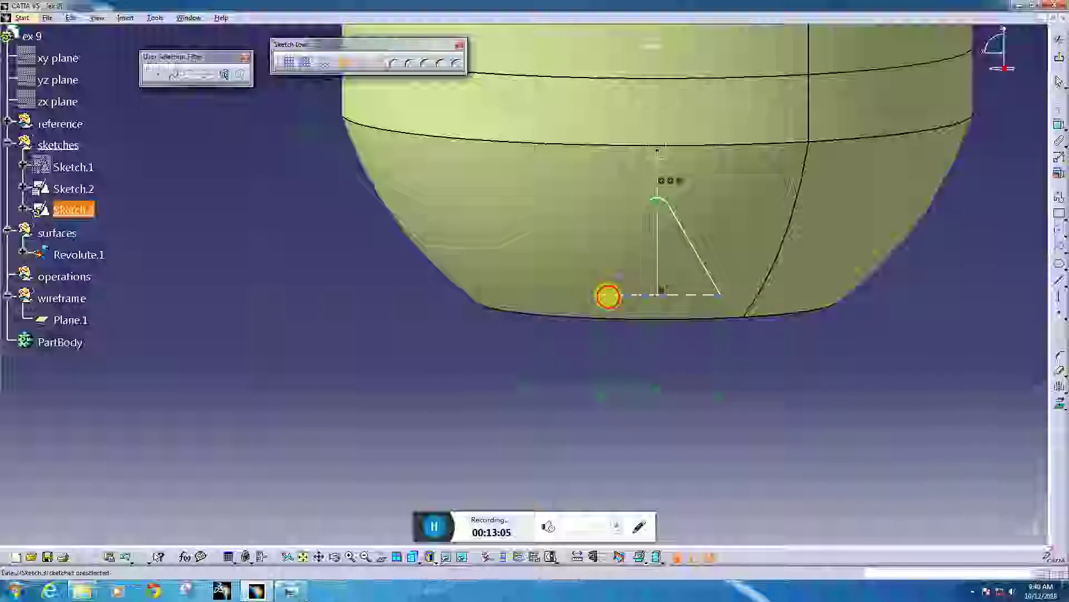
pyautogui.click(608, 296)
pyautogui.click(585, 323)
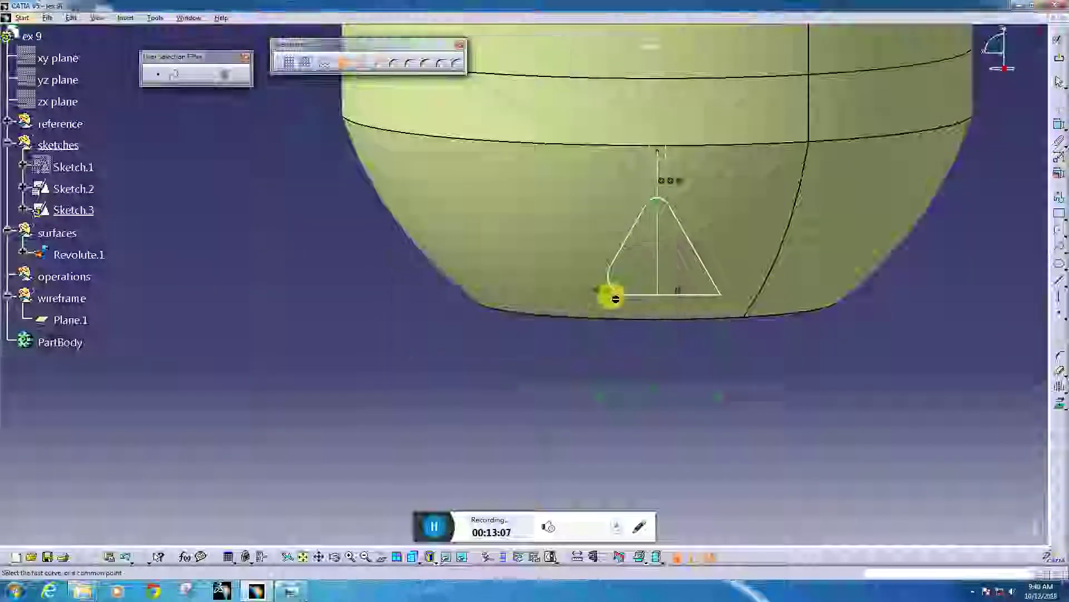
pyautogui.click(615, 285)
pyautogui.doubleClick(621, 277)
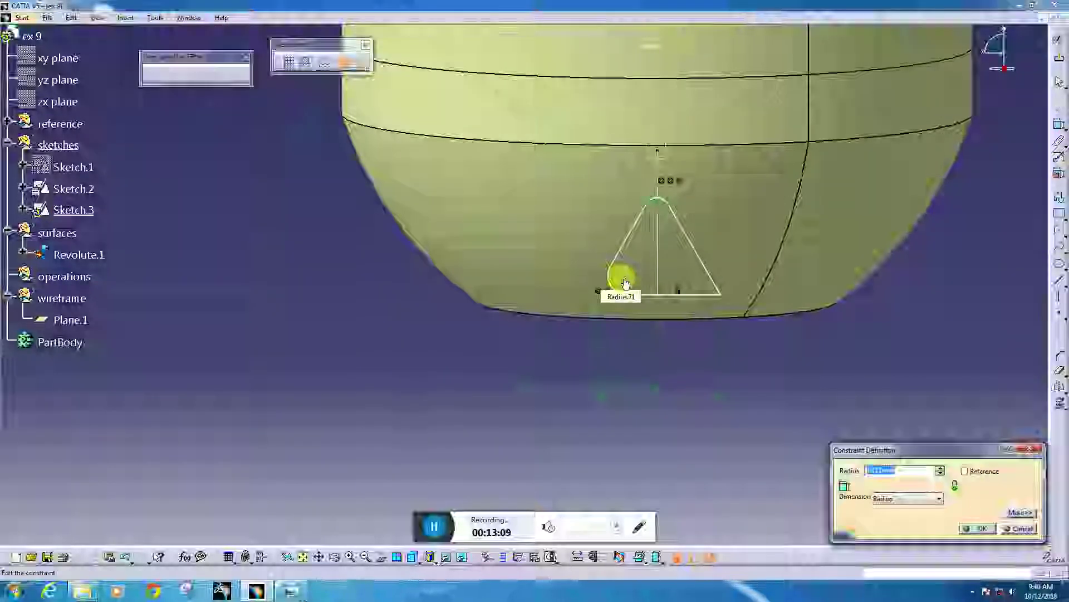
pyautogui.write('5')
pyautogui.press('Return')
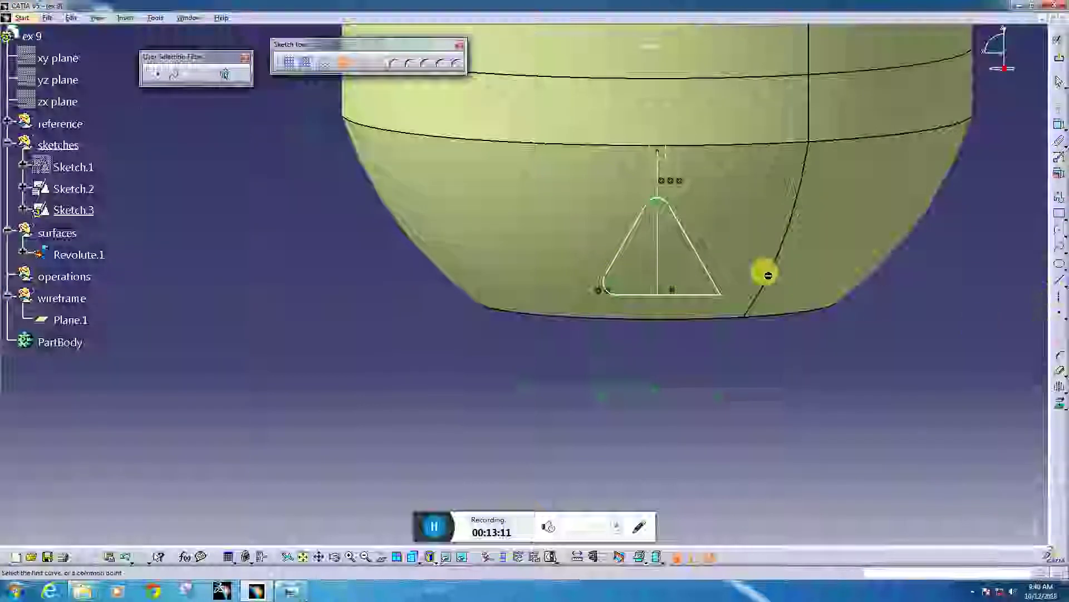
# - Round the triangle's lower right corner and set its radius to match the other two corners
pyautogui.click(707, 279)
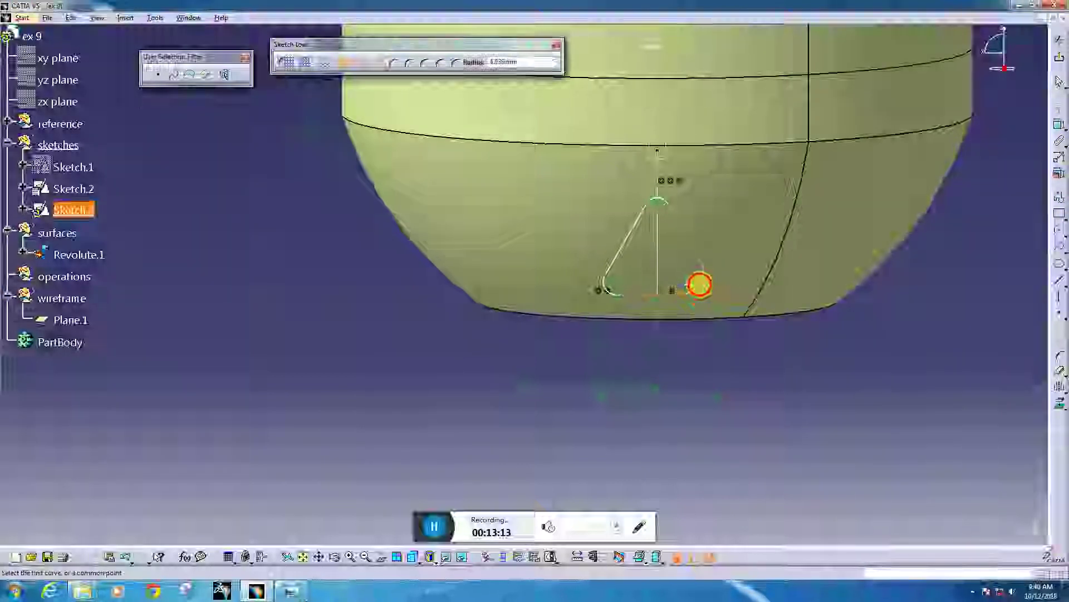
pyautogui.click(697, 285)
pyautogui.doubleClick(696, 277)
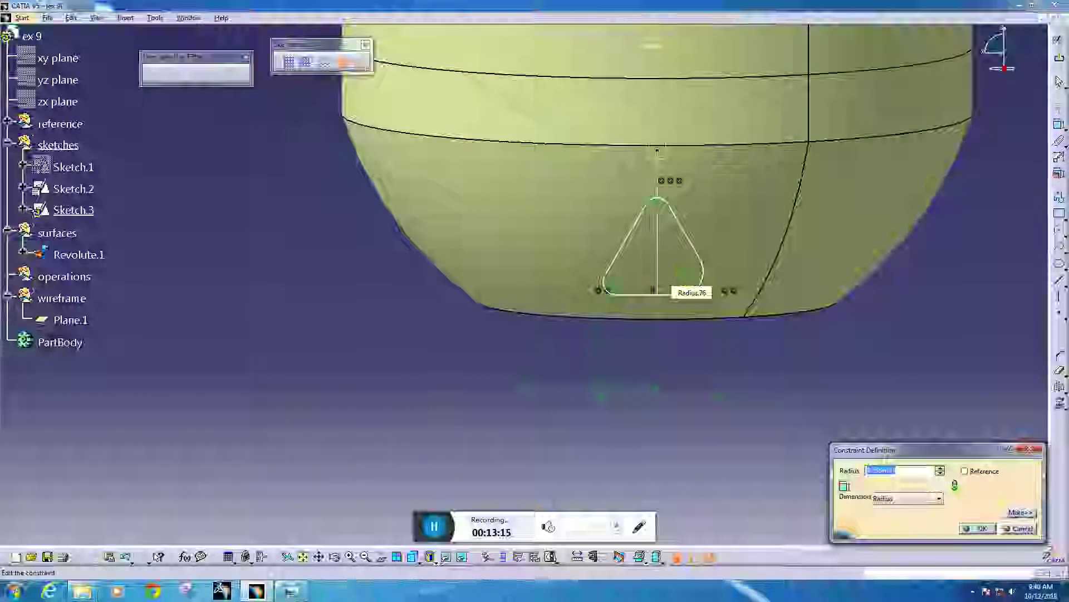
pyautogui.press('Return')
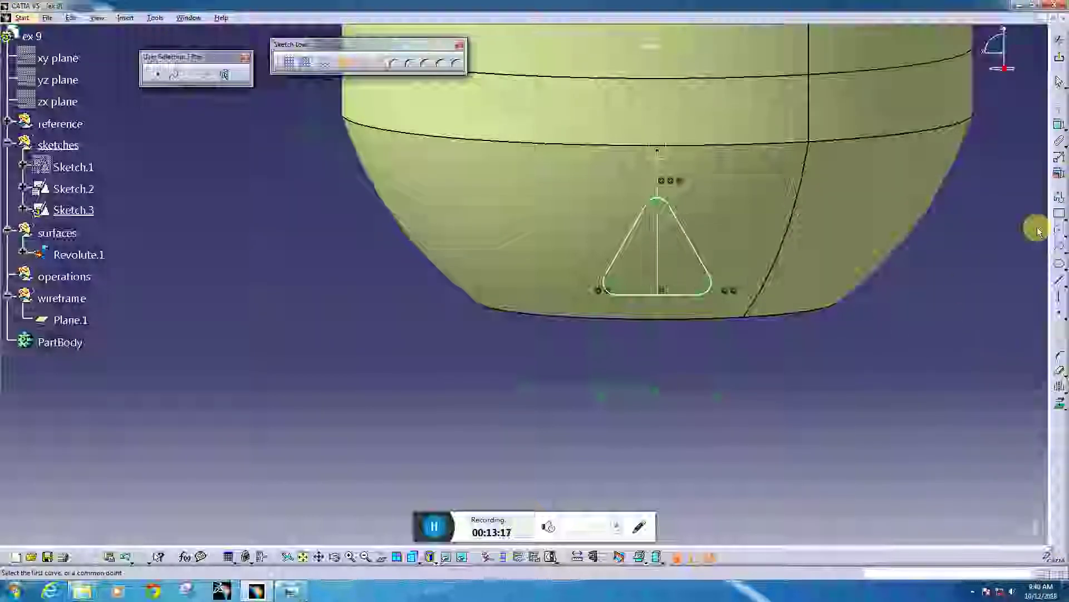
# - Try to make the center of the apex corner coincident with the arc's endpoint
pyautogui.click(1059, 124)
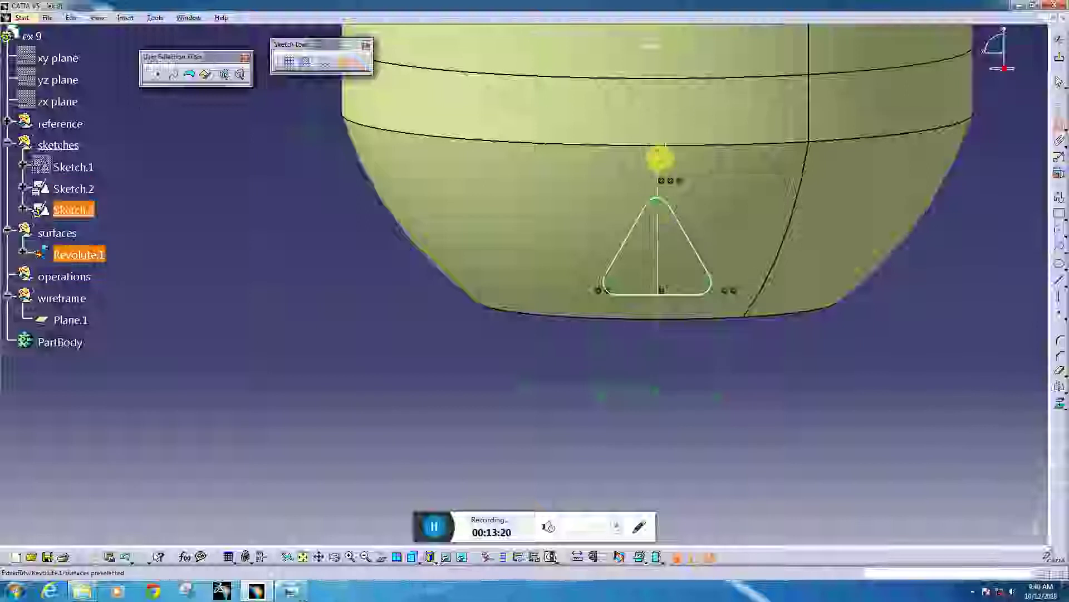
pyautogui.click(659, 156)
pyautogui.rightClick(728, 204)
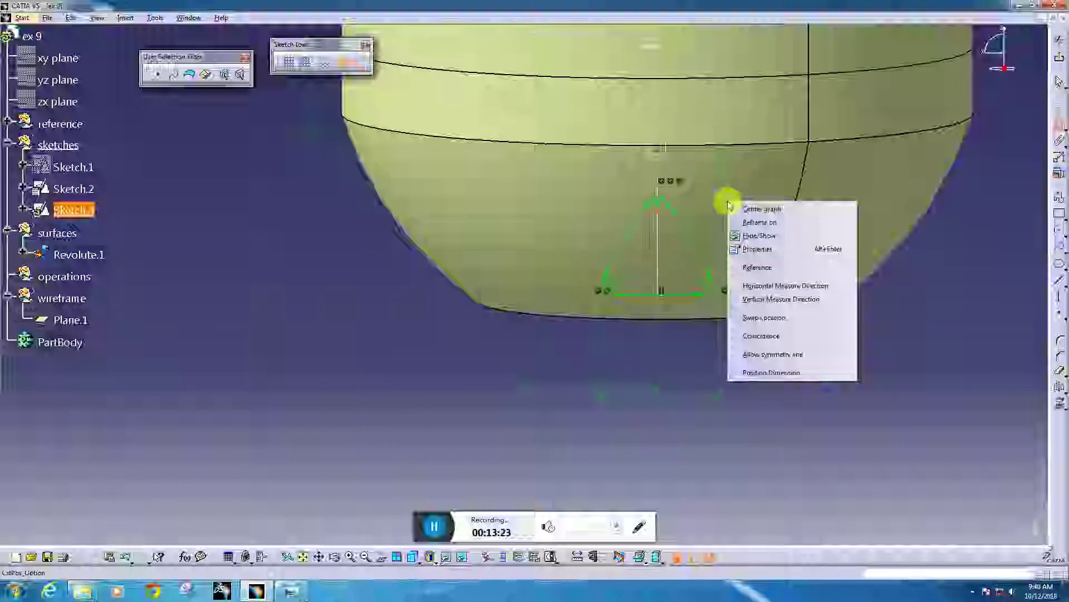
pyautogui.click(751, 340)
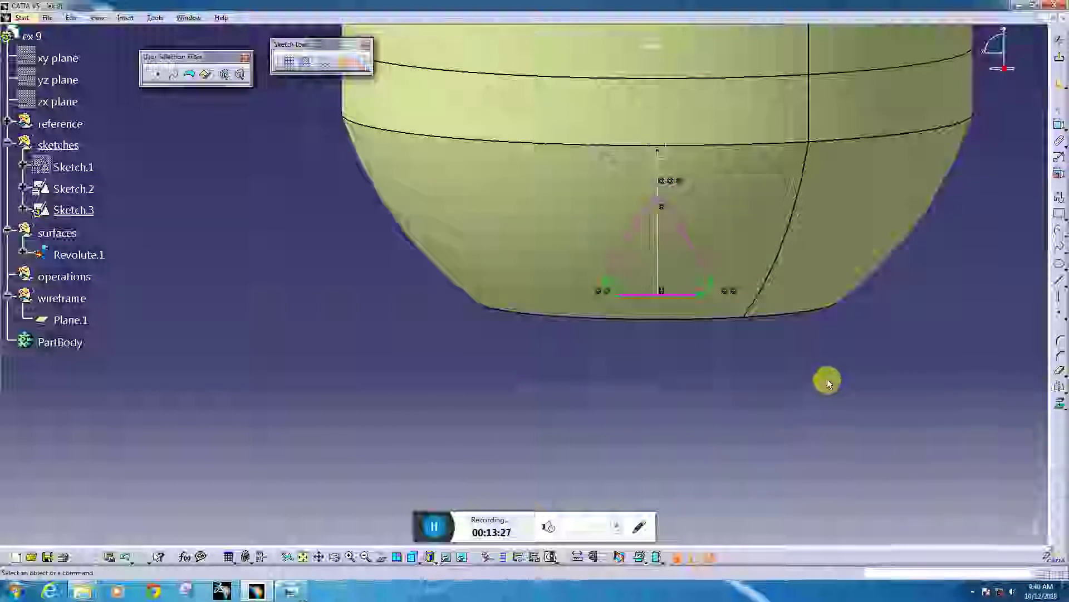
pyautogui.click(831, 376)
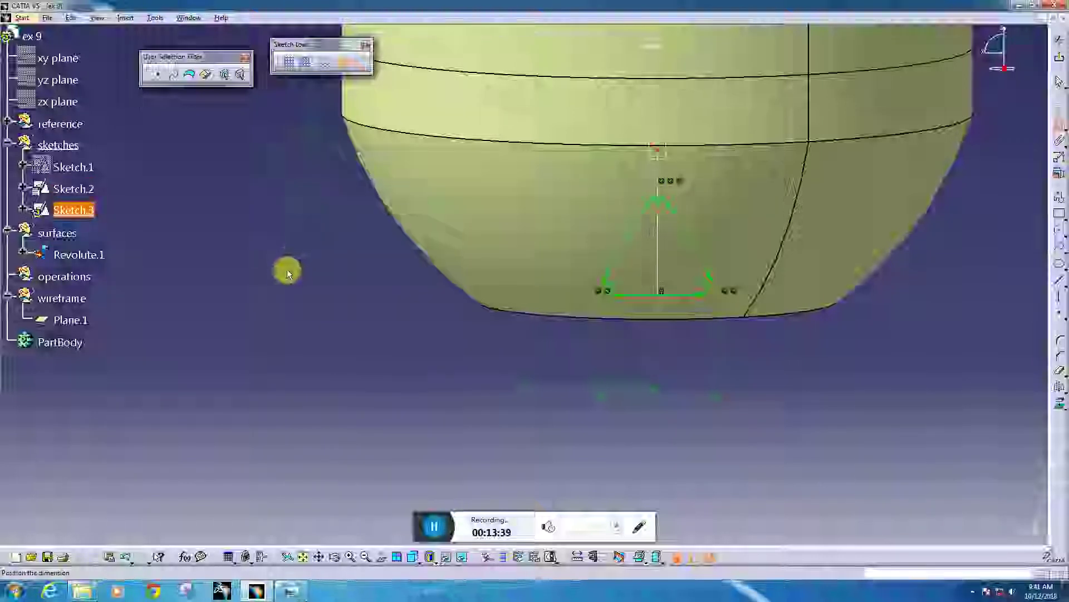
# - Dimension the vertical offset between the apex corner's center and the arc's endpoint, set it to 0 mm, and exit the sketch
pyautogui.click(286, 269)
pyautogui.doubleClick(288, 269)
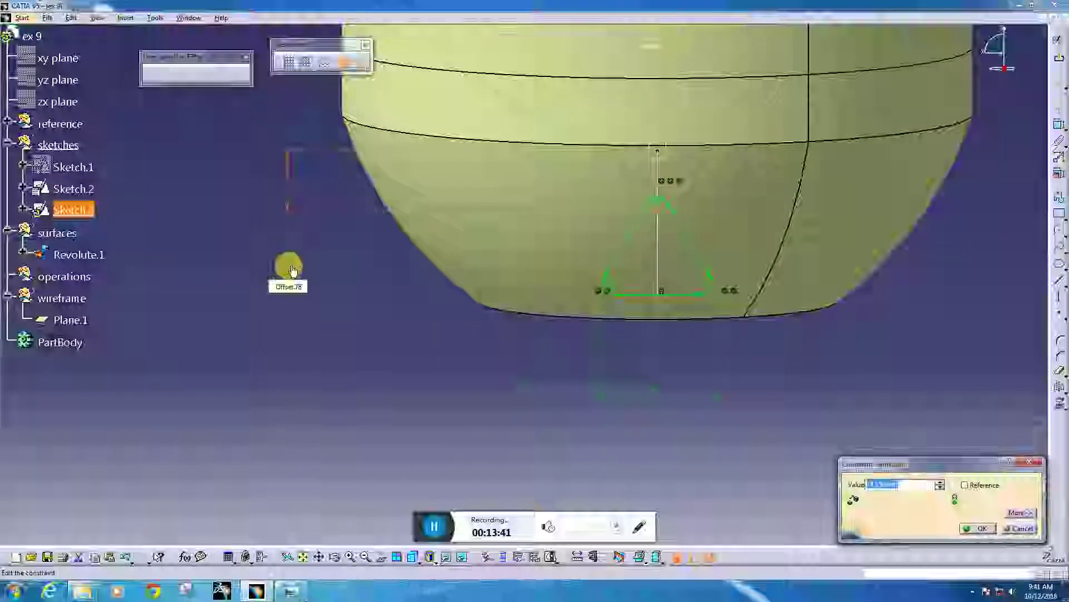
pyautogui.write('0')
pyautogui.press('Return')
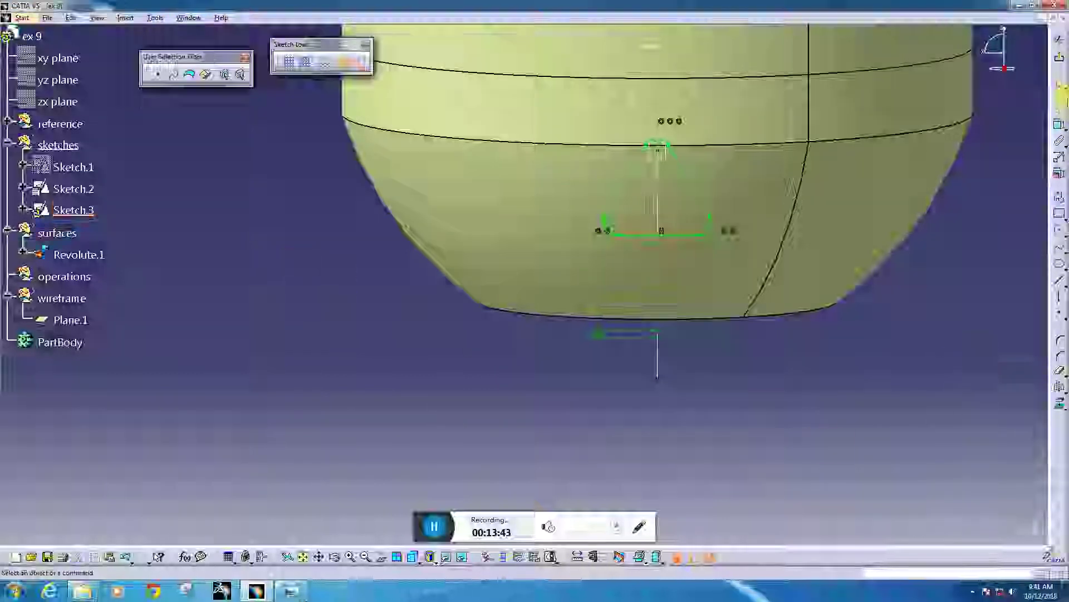
pyautogui.click(1058, 57)
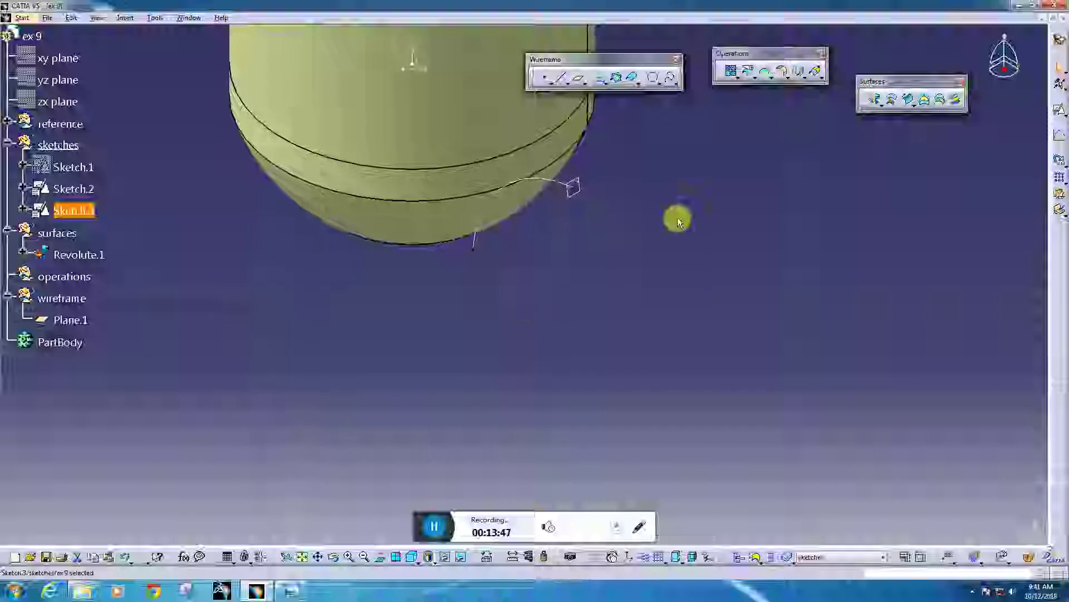
pyautogui.click(460, 332)
pyautogui.moveTo(268, 287); pyautogui.dragTo(273, 381, button='middle')
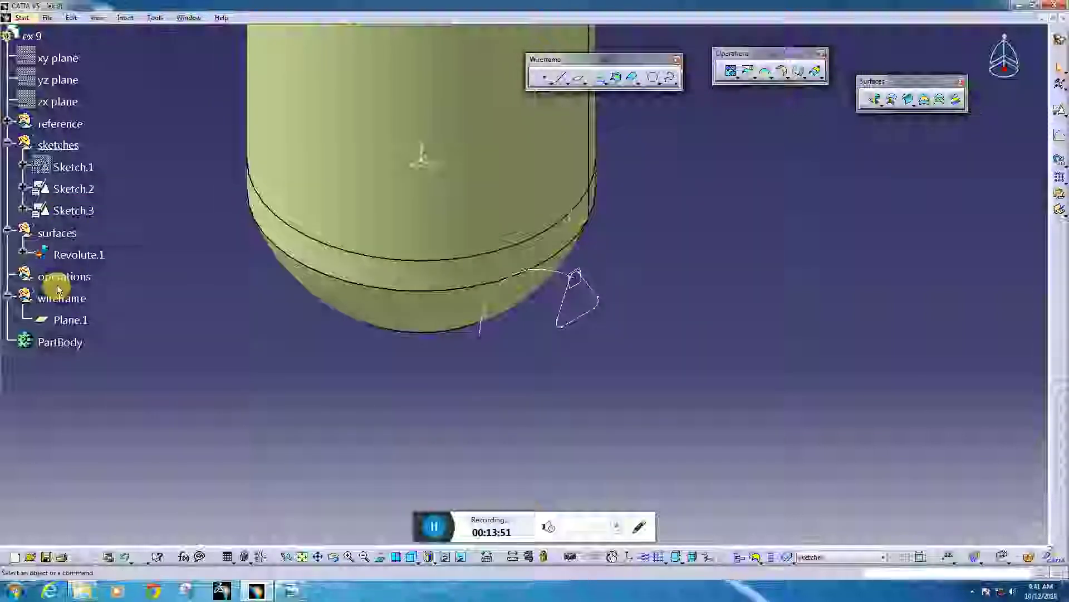
# - Make the surfaces set active and sweep the rounded triangle Sketch.3 along the arc Sketch.2 as an explicit swept surface
pyautogui.rightClick(48, 235)
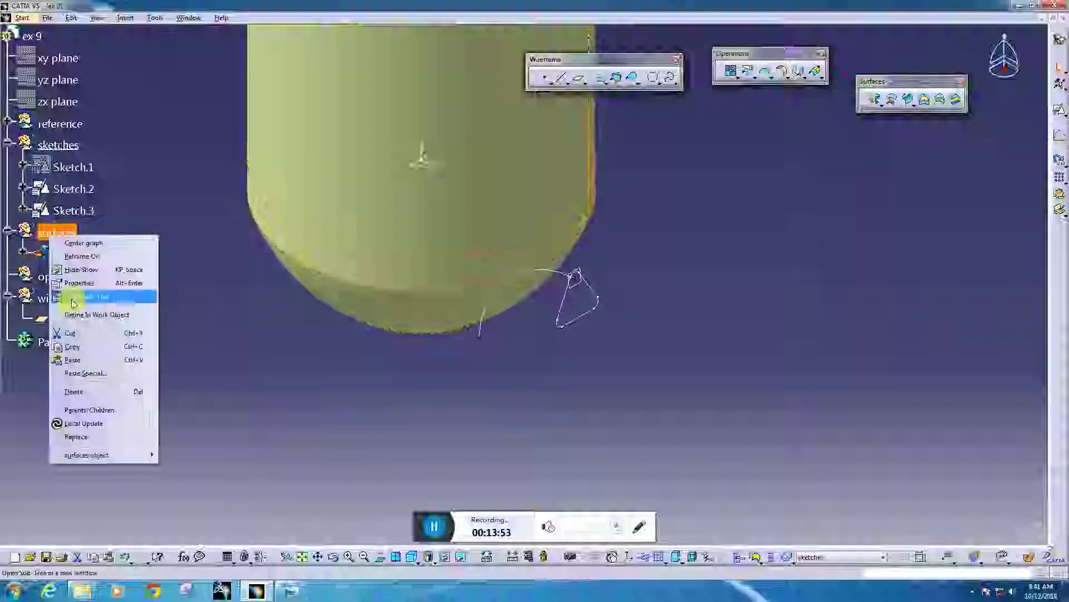
pyautogui.click(89, 314)
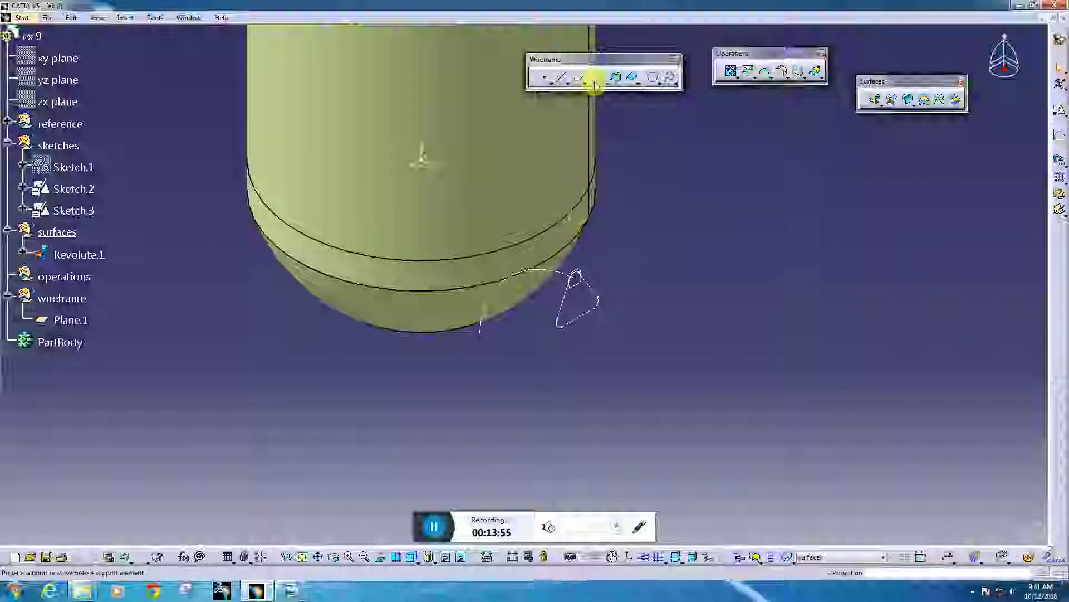
pyautogui.click(907, 100)
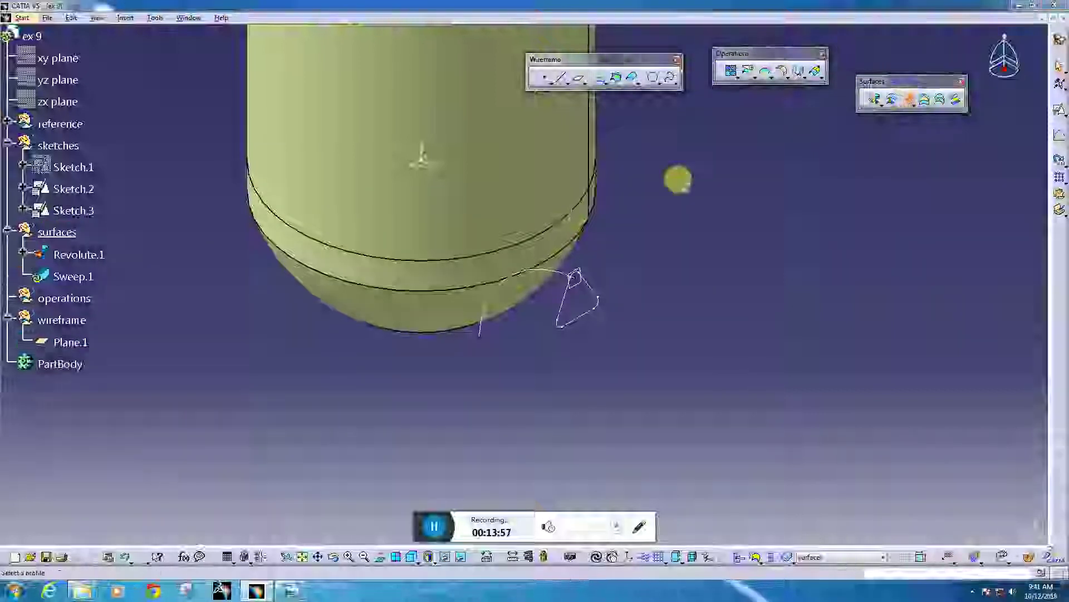
pyautogui.click(568, 301)
pyautogui.click(548, 268)
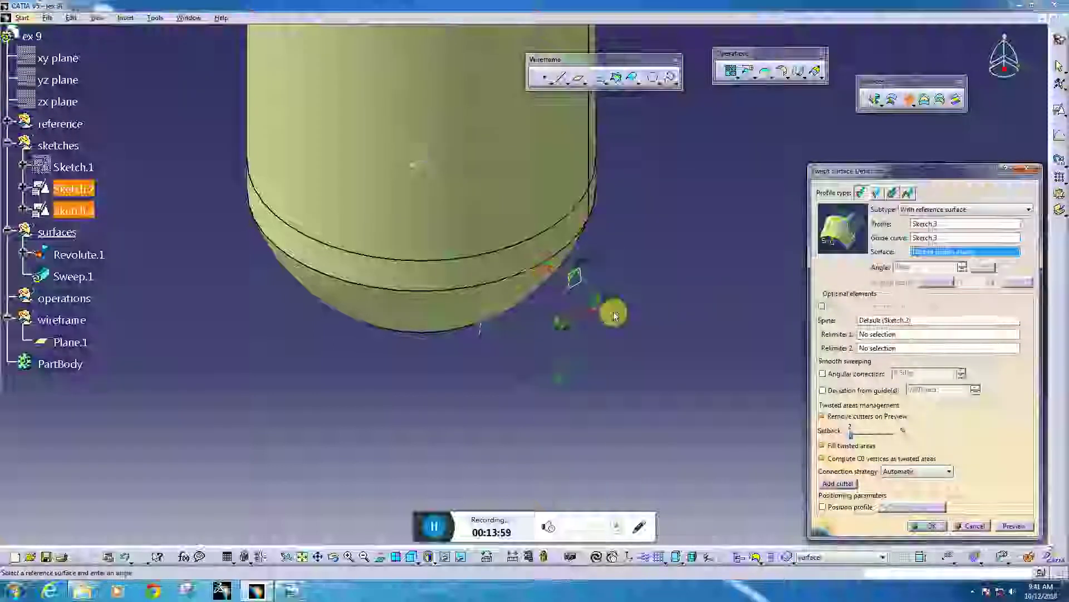
pyautogui.click(1011, 525)
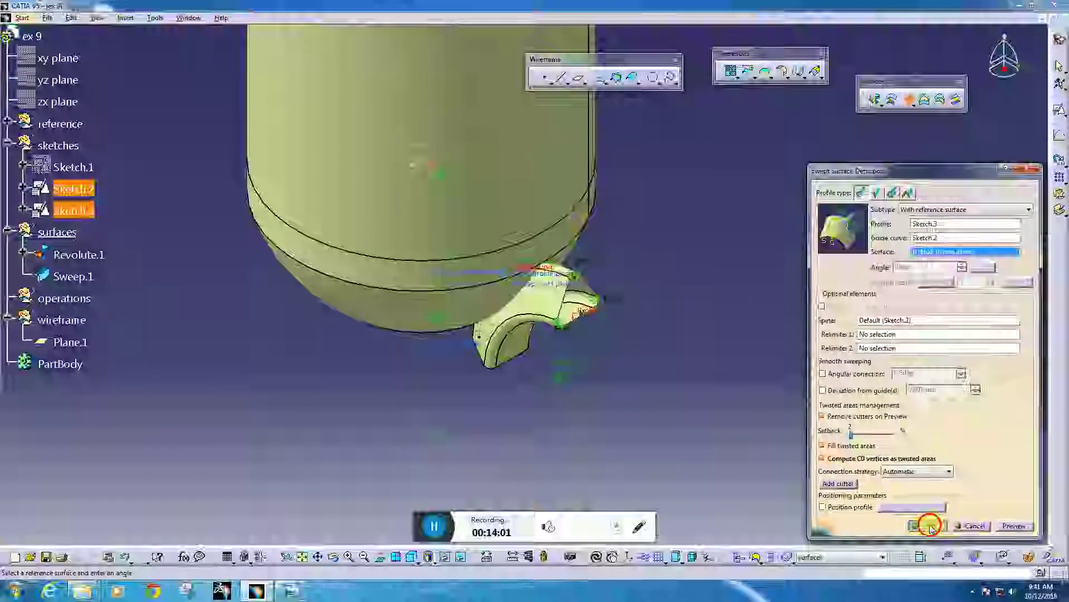
pyautogui.click(931, 526)
# - Make the operations set active and split Revolute.1 with Sweep.1, keeping the other side so that the bottle body remains
pyautogui.moveTo(412, 426); pyautogui.dragTo(510, 406, button='middle')
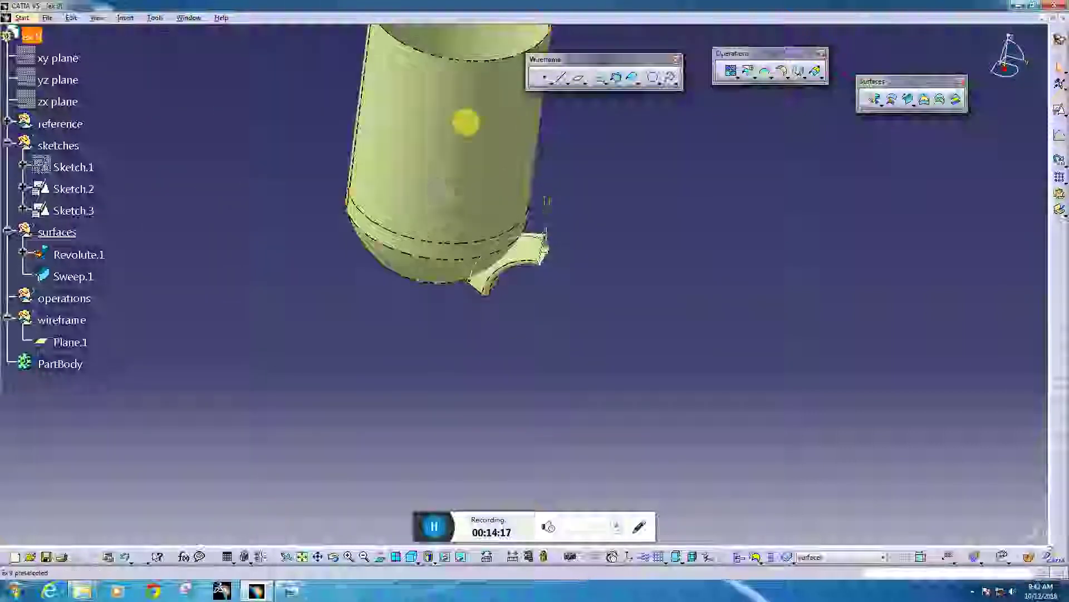
pyautogui.rightClick(80, 296)
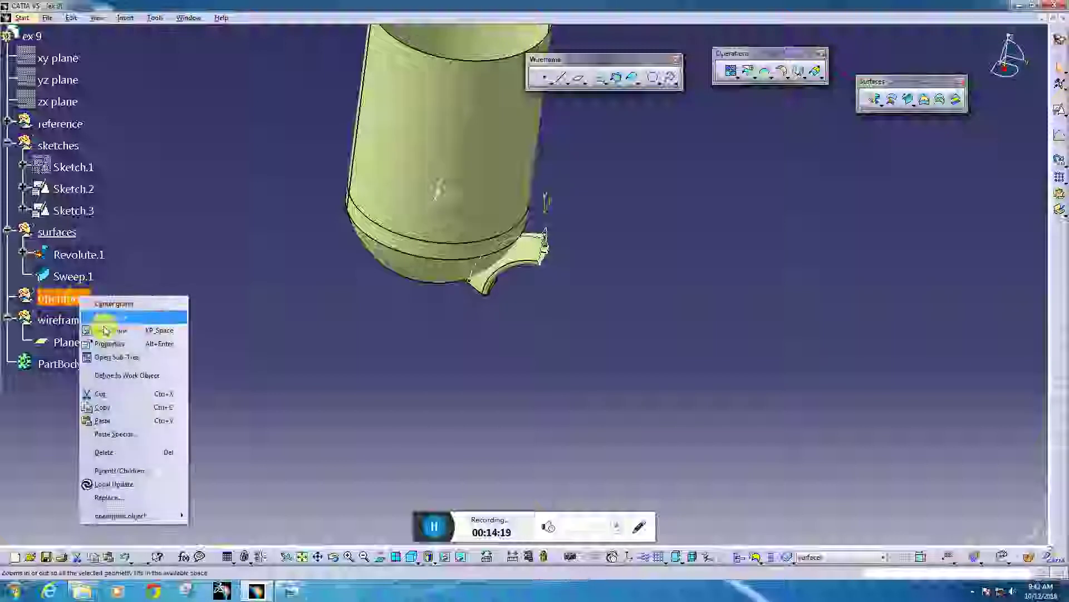
pyautogui.click(109, 382)
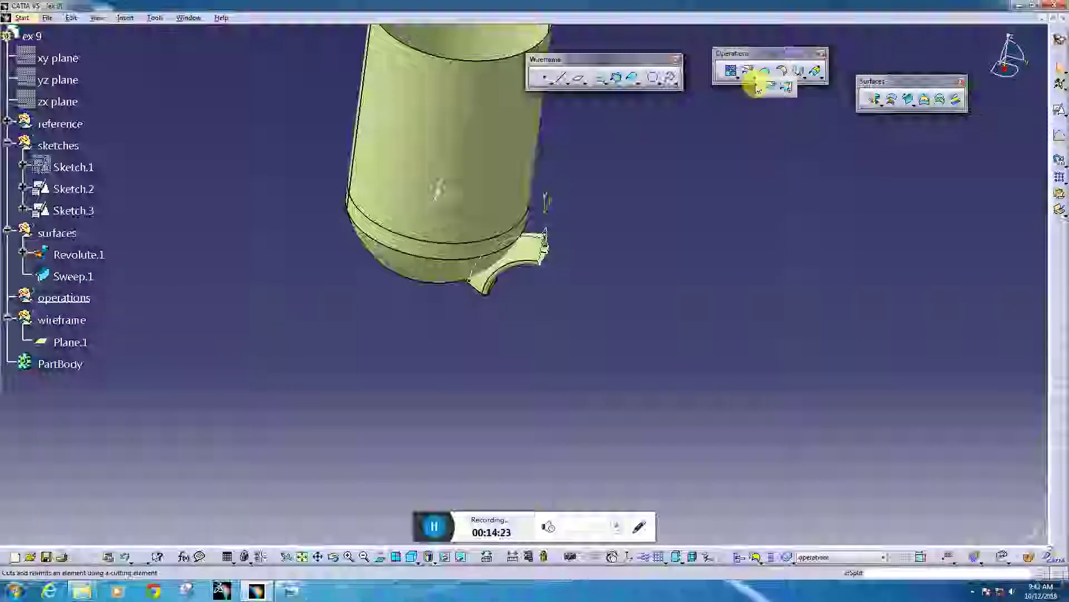
pyautogui.click(771, 85)
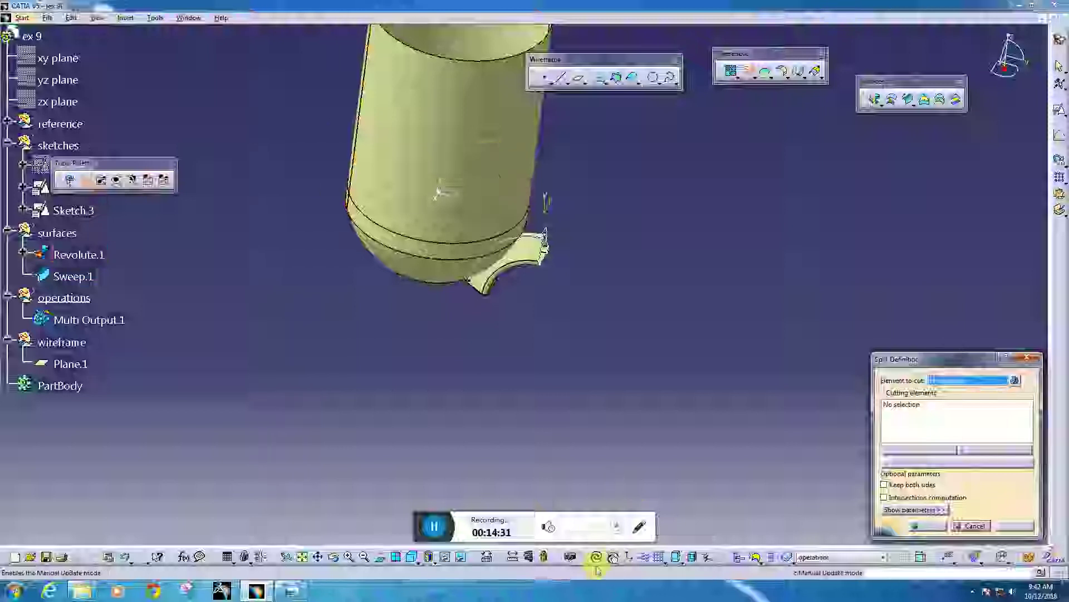
pyautogui.moveTo(580, 202); pyautogui.dragTo(566, 215, button='middle')
pyautogui.click(446, 95)
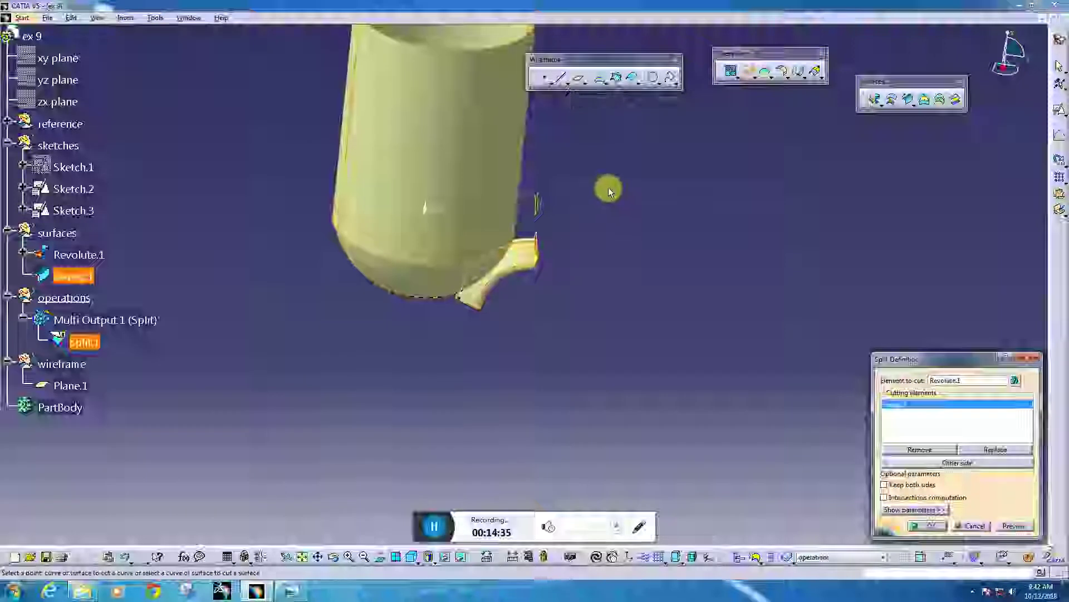
pyautogui.moveTo(557, 206); pyautogui.dragTo(627, 425, button='middle')
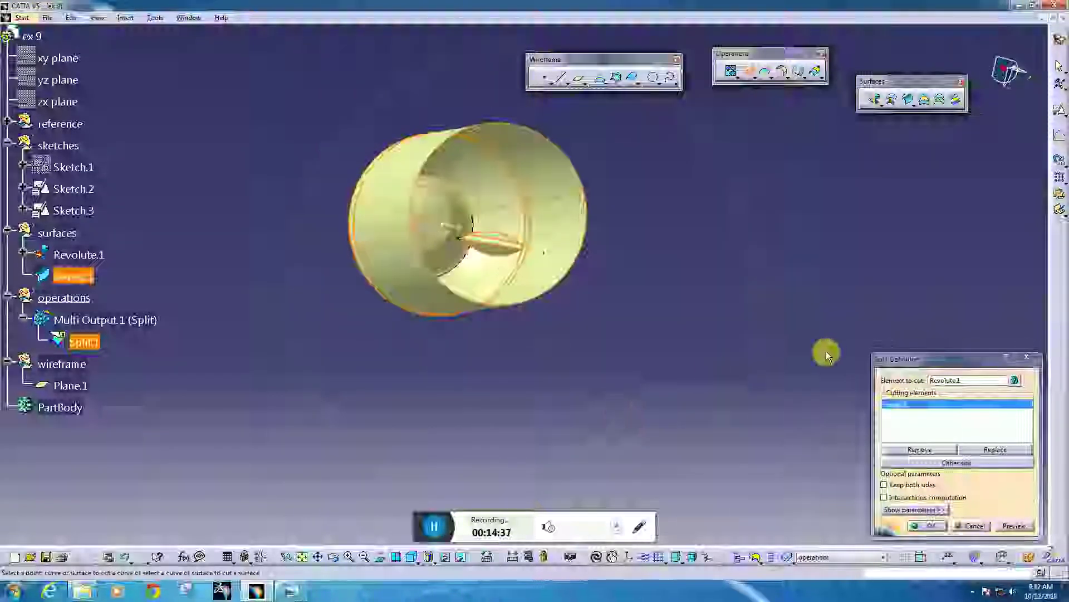
pyautogui.click(942, 463)
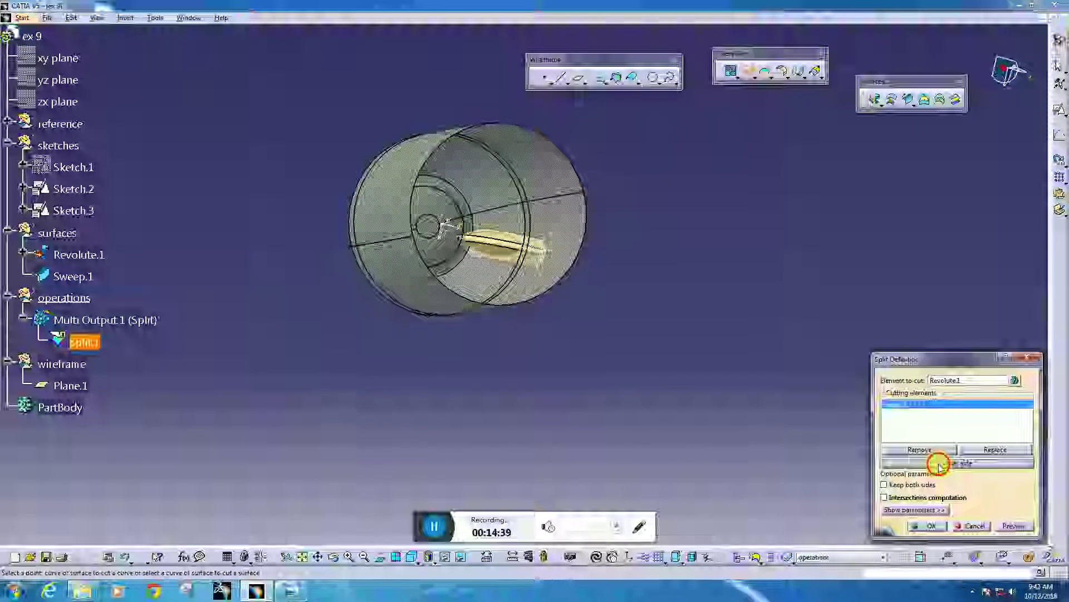
pyautogui.click(1003, 527)
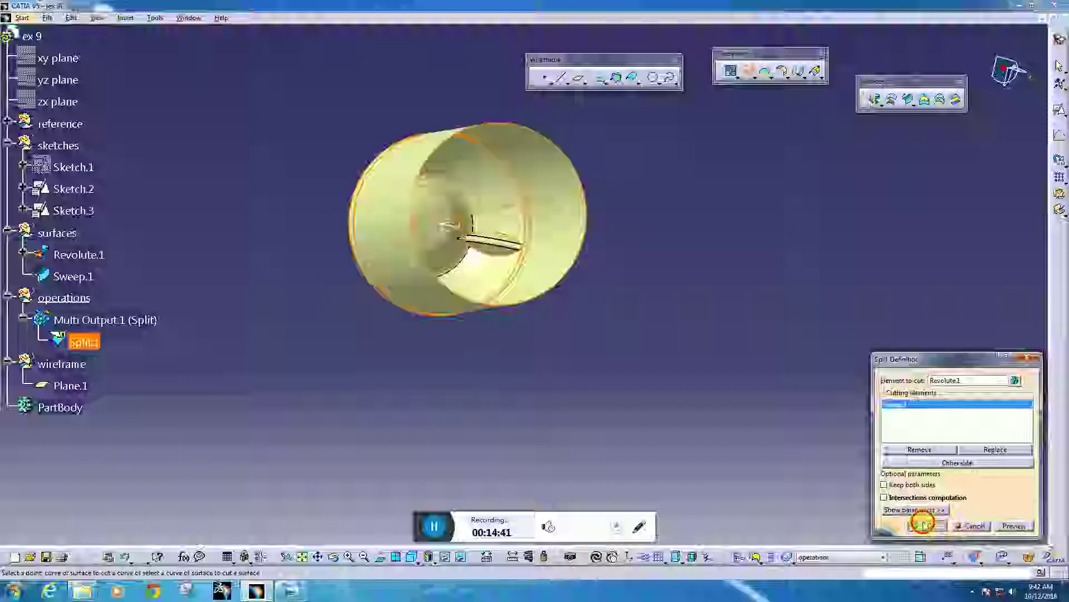
pyautogui.click(923, 524)
# - Examine the swept surface and the split bottle base from several sides
pyautogui.moveTo(630, 368); pyautogui.dragTo(573, 151, button='middle')
pyautogui.click(530, 272)
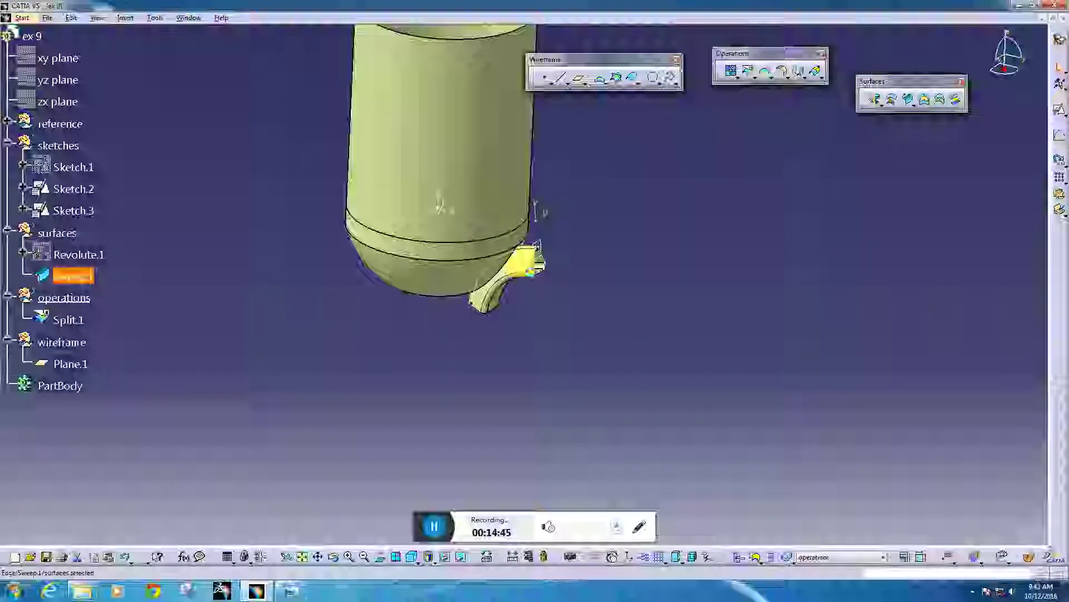
pyautogui.moveTo(622, 285); pyautogui.dragTo(482, 281, button='middle')
pyautogui.click(306, 302)
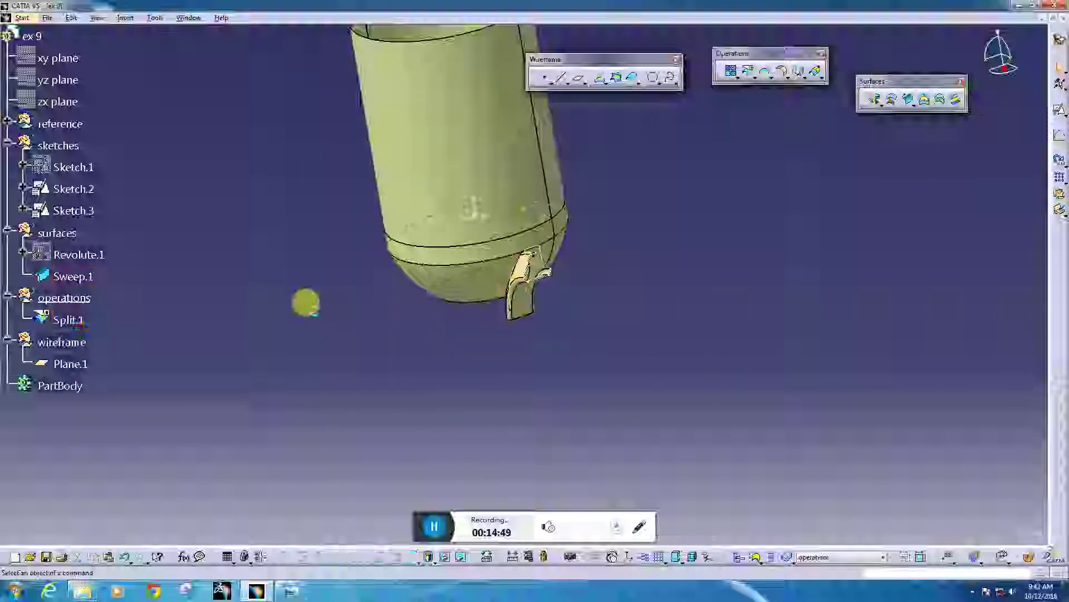
pyautogui.moveTo(306, 302); pyautogui.dragTo(408, 325, button='middle')
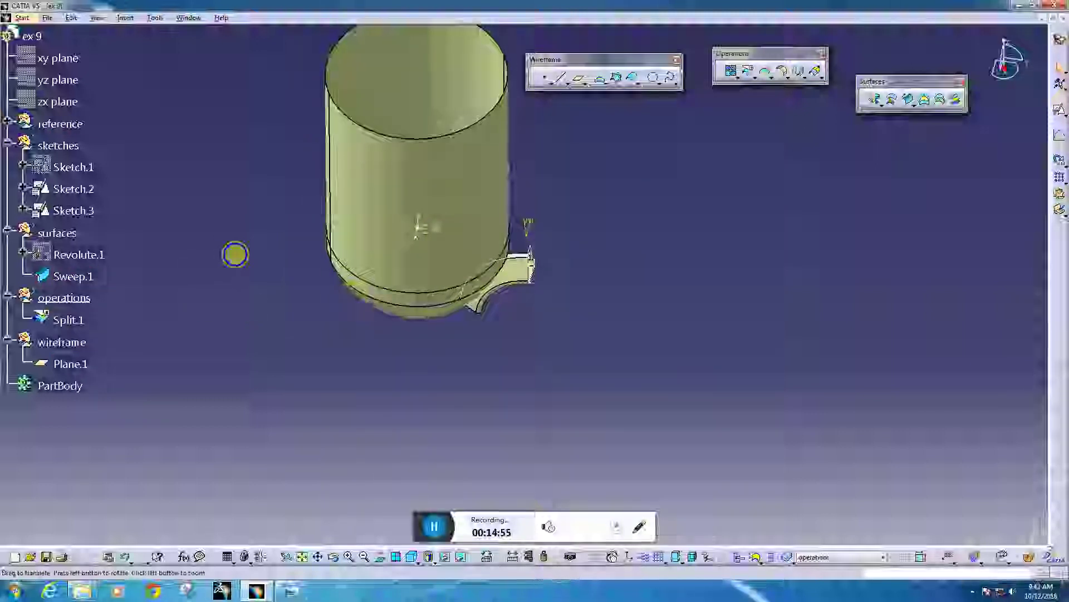
pyautogui.moveTo(235, 255); pyautogui.dragTo(284, 266, button='middle')
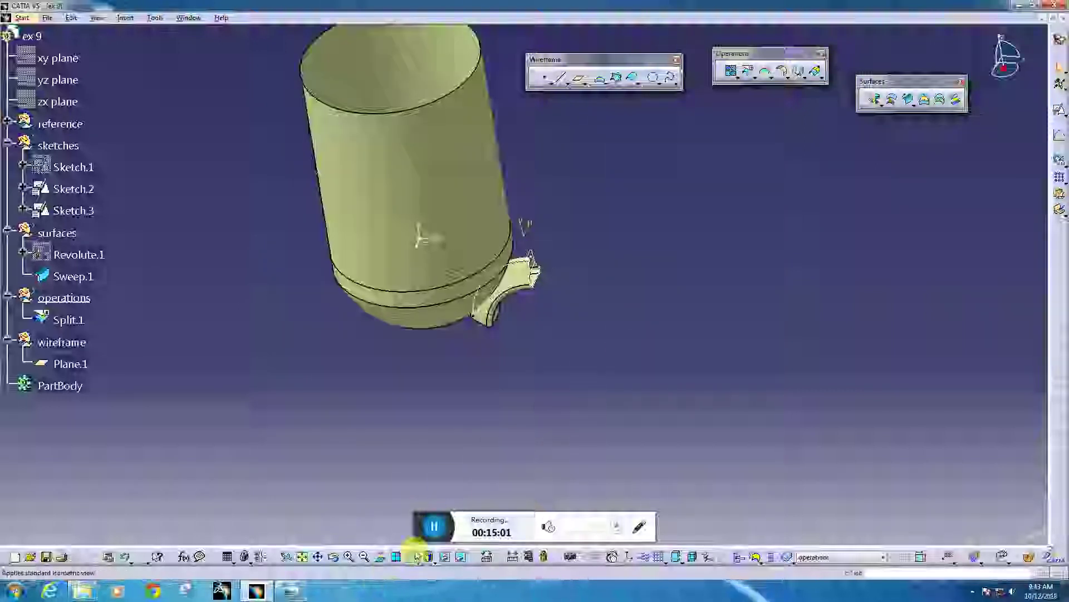
pyautogui.click(436, 527)
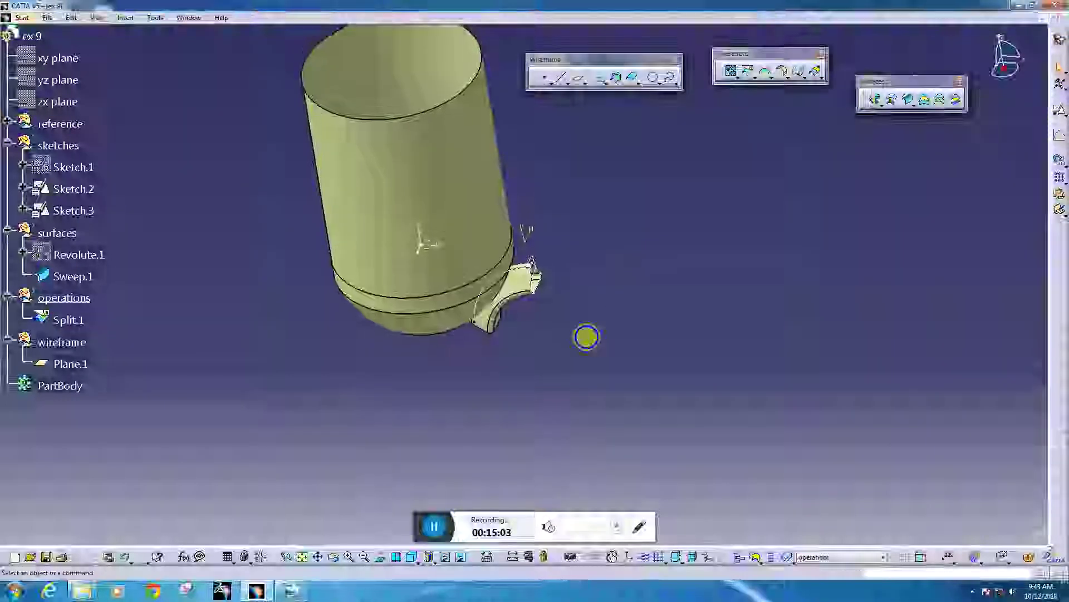
# - Split the swept surface Sweep.1 using the bottle surface Split.1 as the cutting element
pyautogui.moveTo(585, 334); pyautogui.dragTo(470, 296, button='middle')
pyautogui.click(746, 75)
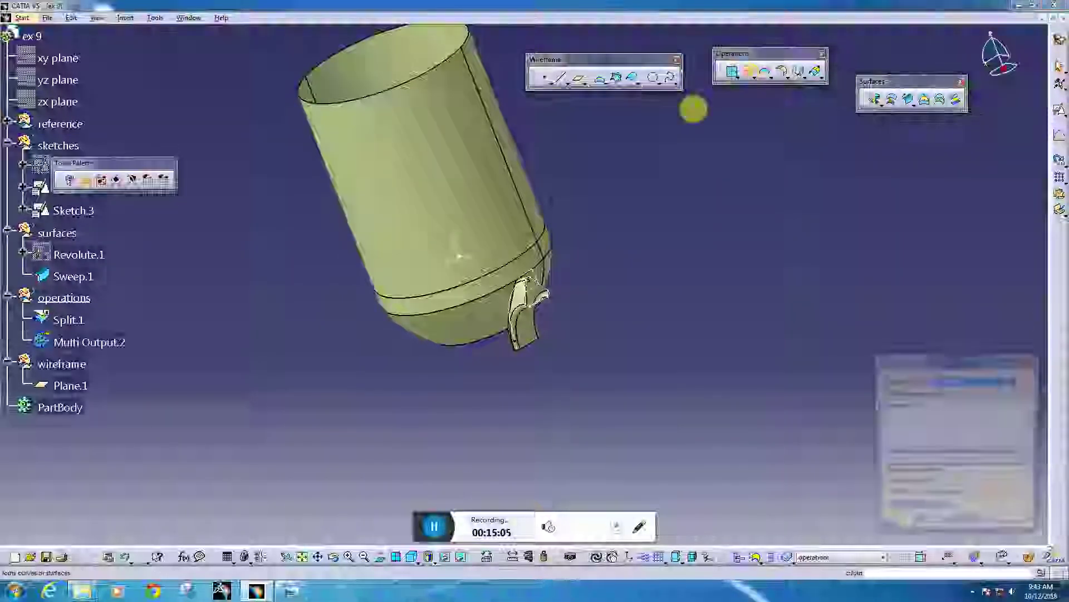
pyautogui.moveTo(449, 374); pyautogui.dragTo(596, 361, button='middle')
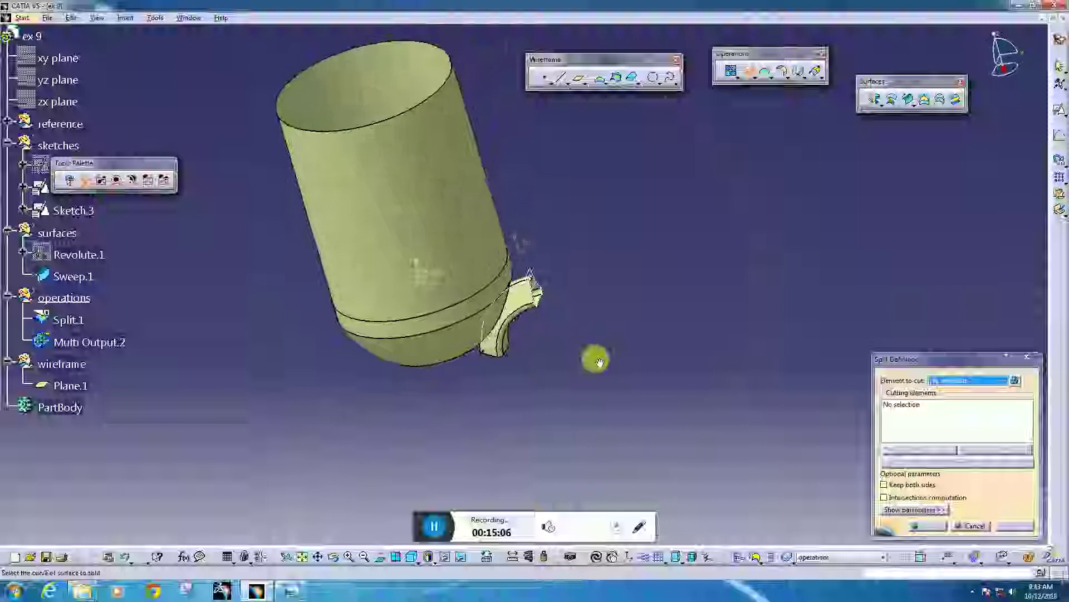
pyautogui.click(518, 295)
pyautogui.click(441, 208)
pyautogui.moveTo(642, 402); pyautogui.dragTo(551, 413, button='middle')
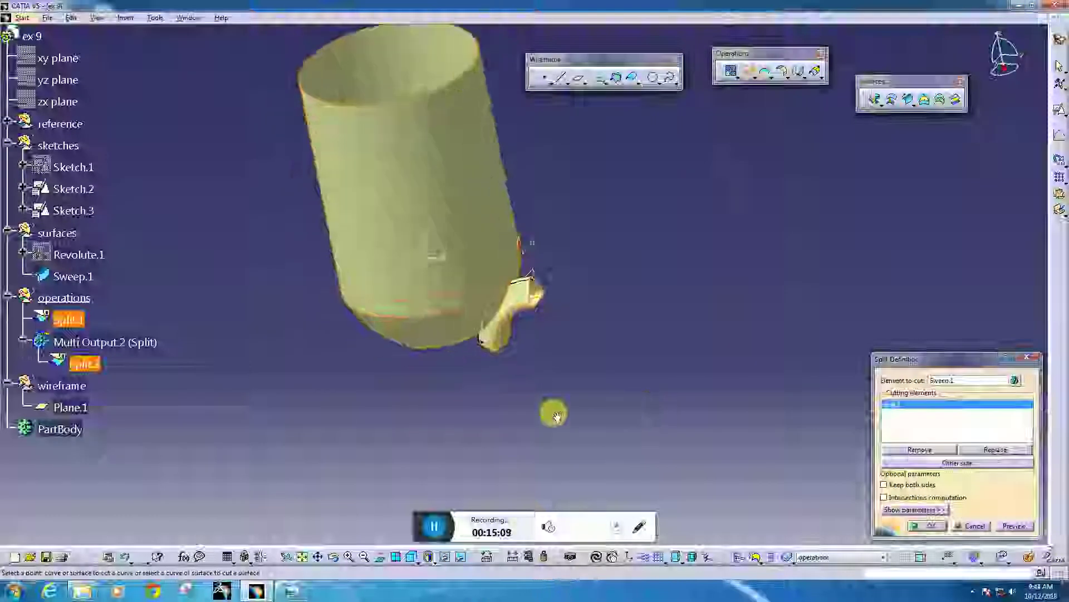